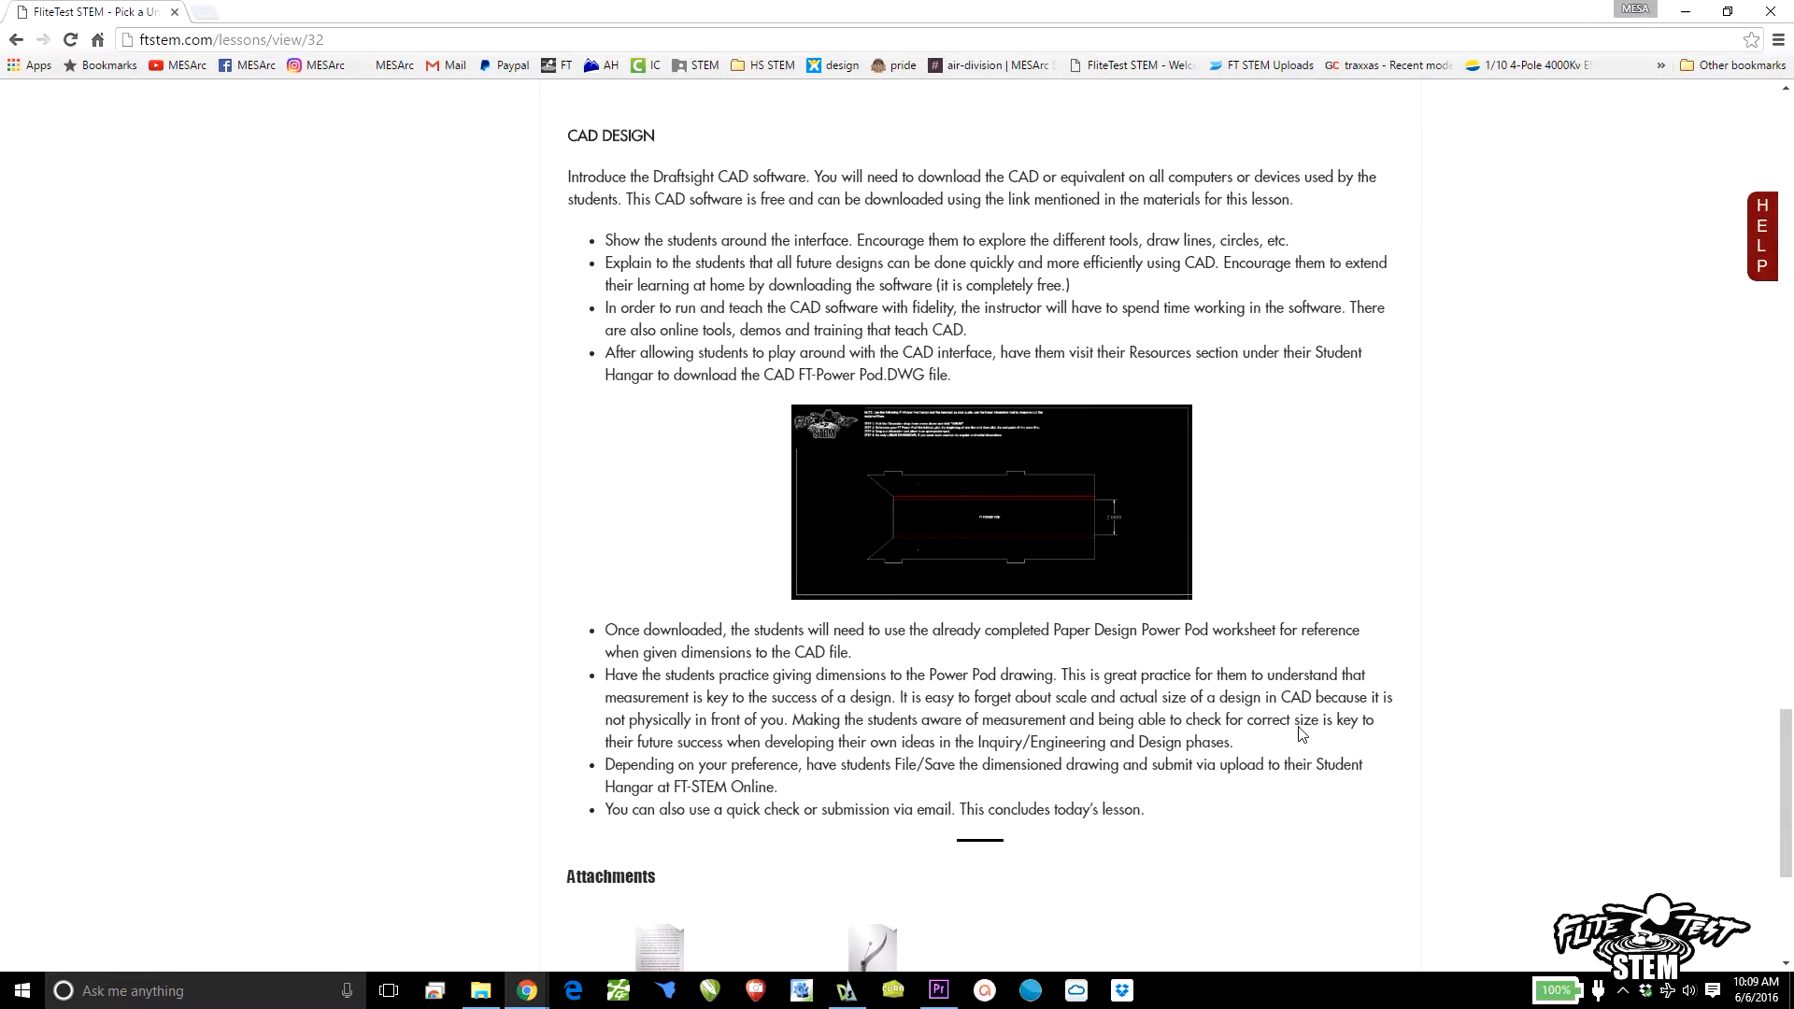
Step: Download the FT CAD Power Pod drawing from the lesson's attachments
scroll(1197, 723, "down", 1)
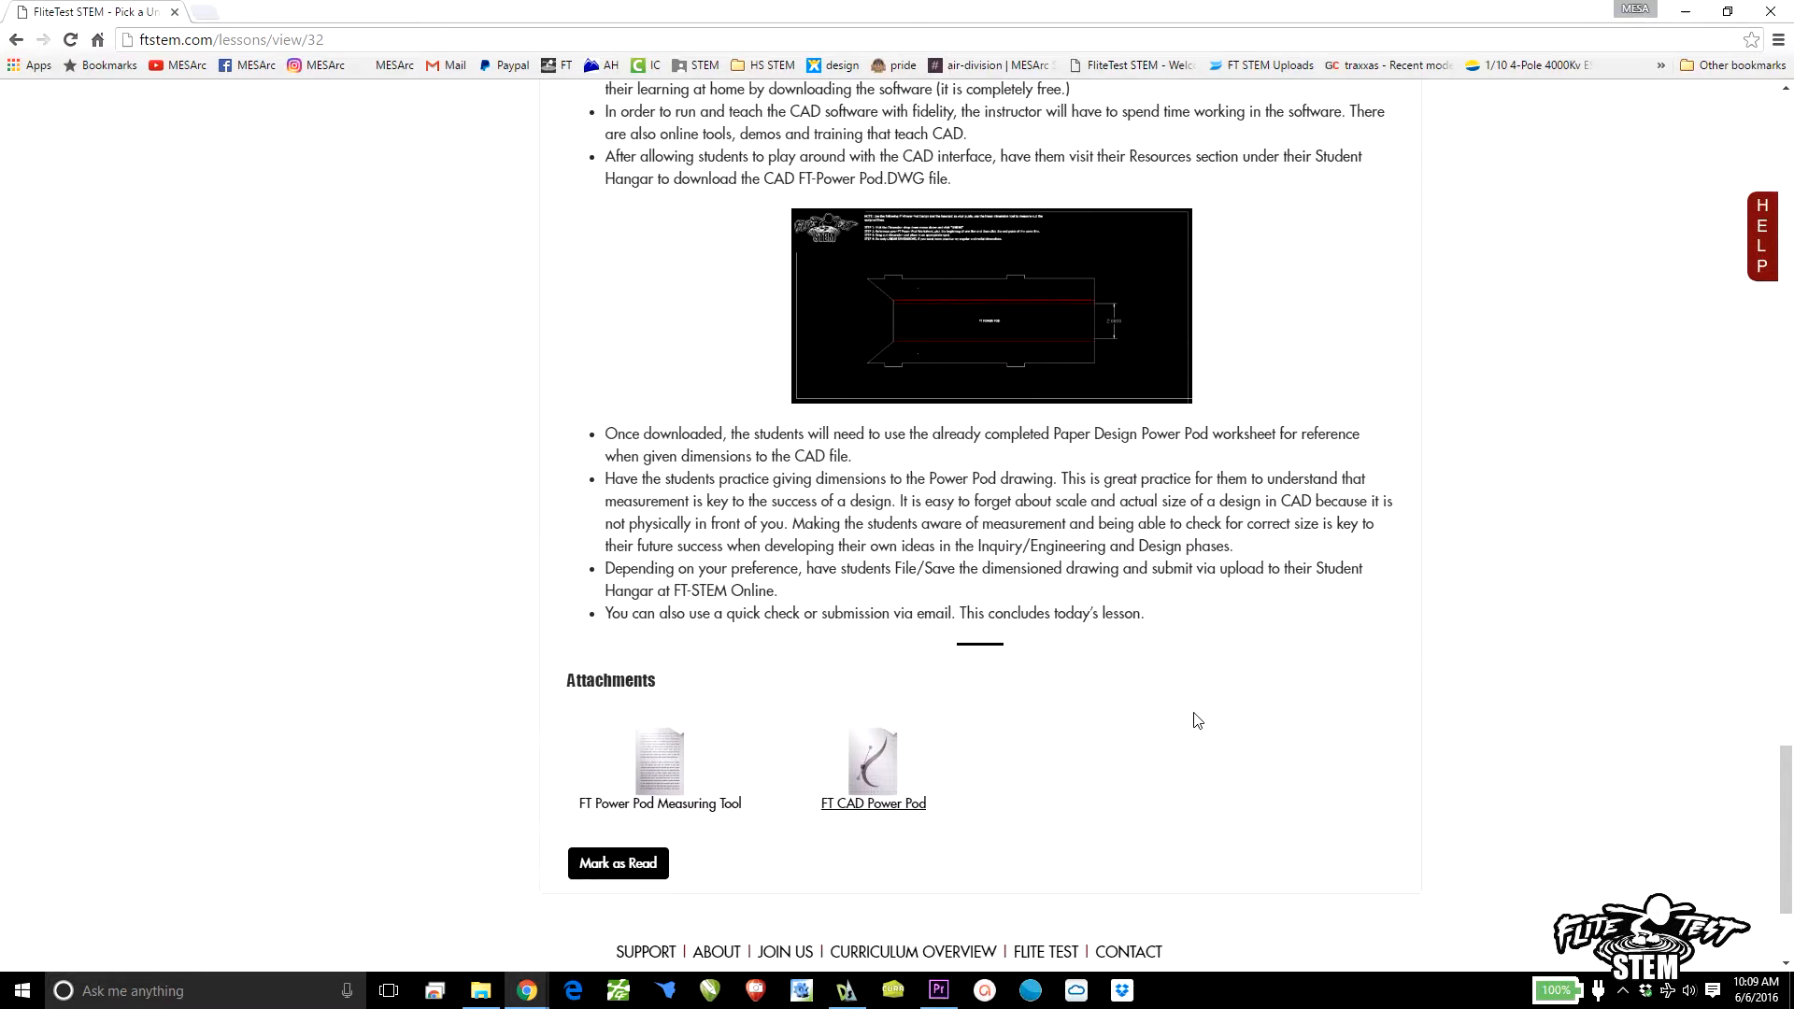
scroll(1190, 713, "down", 1)
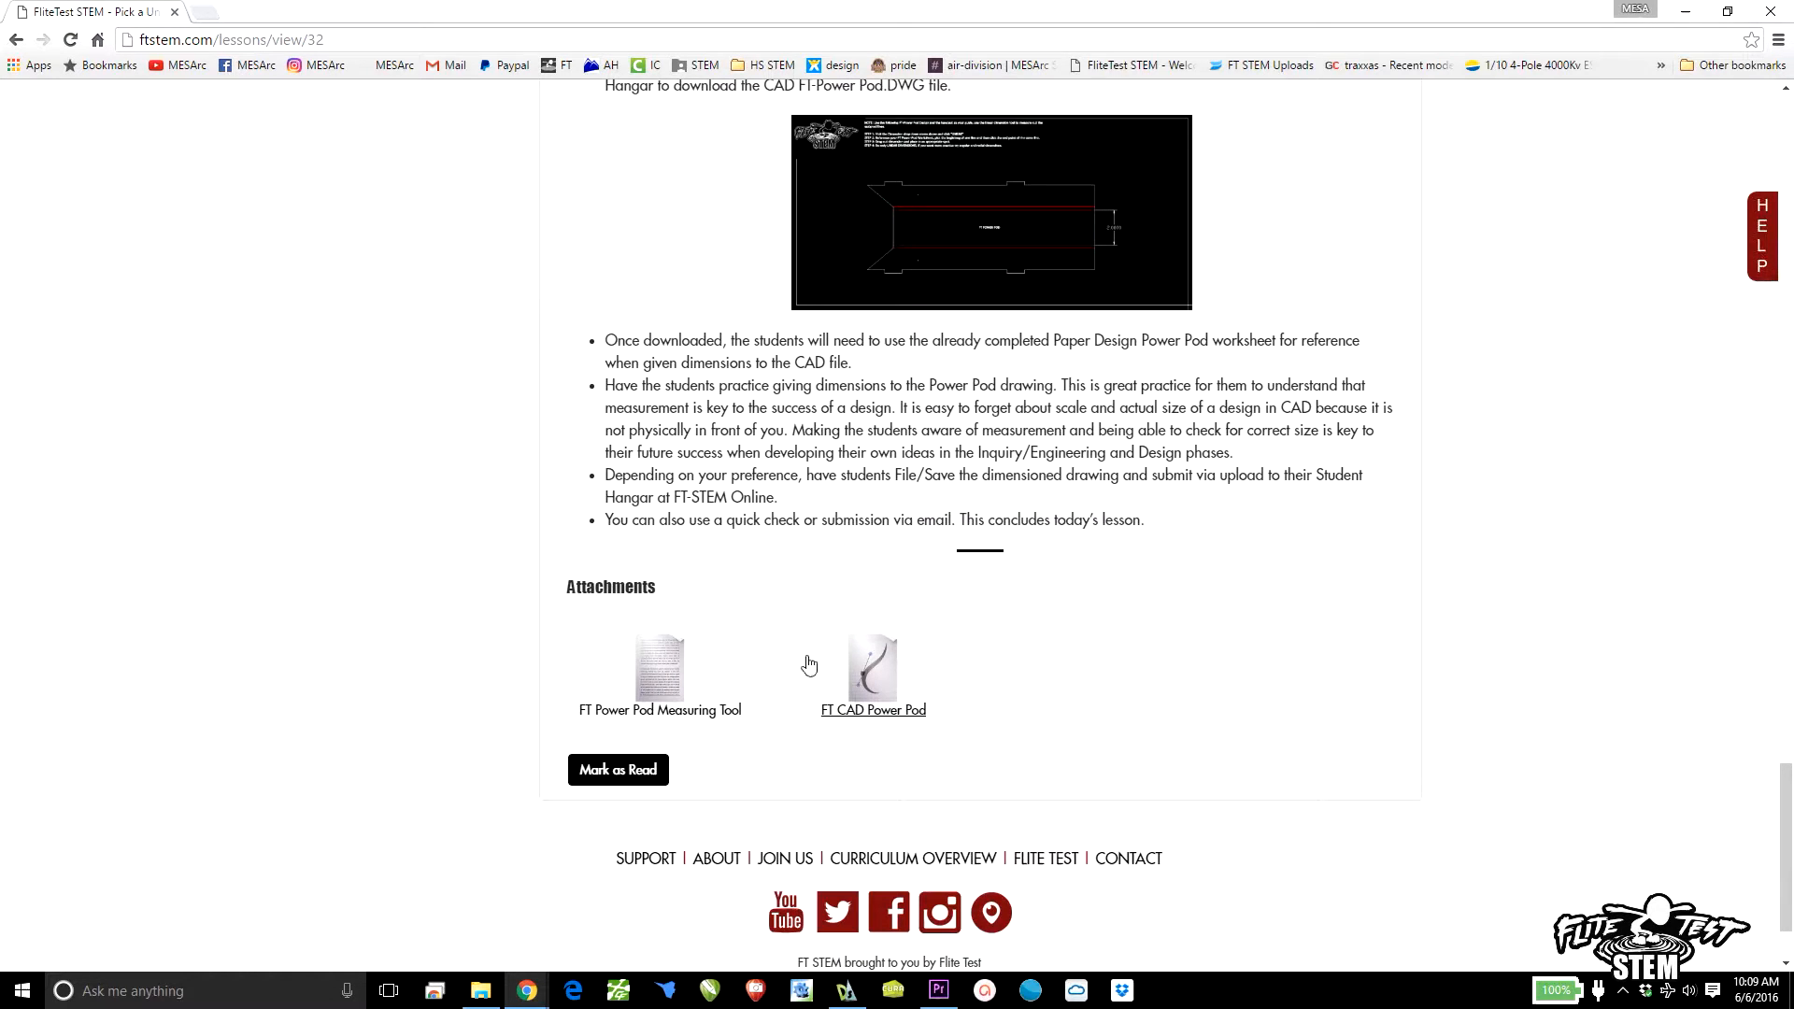
left_click(873, 681)
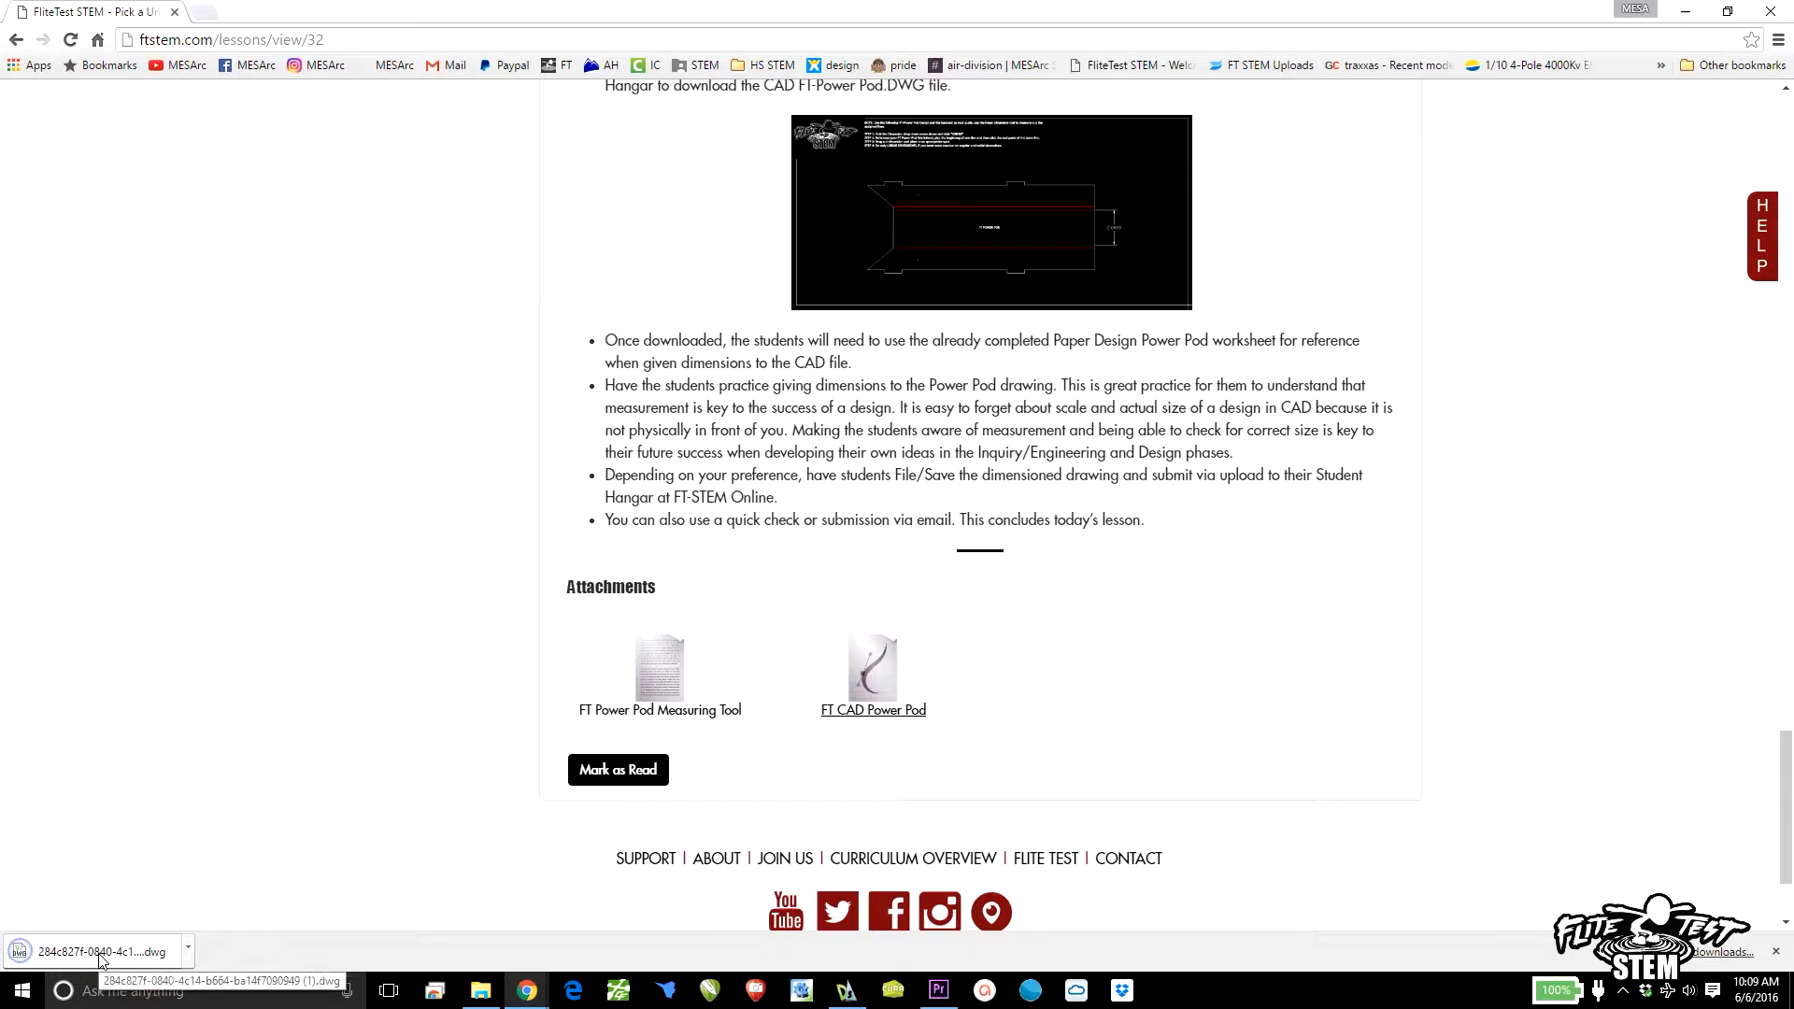
Step: Switch to DraftSight and delete the existing vertical dimension beside the right end of the power pod
left_click(845, 990)
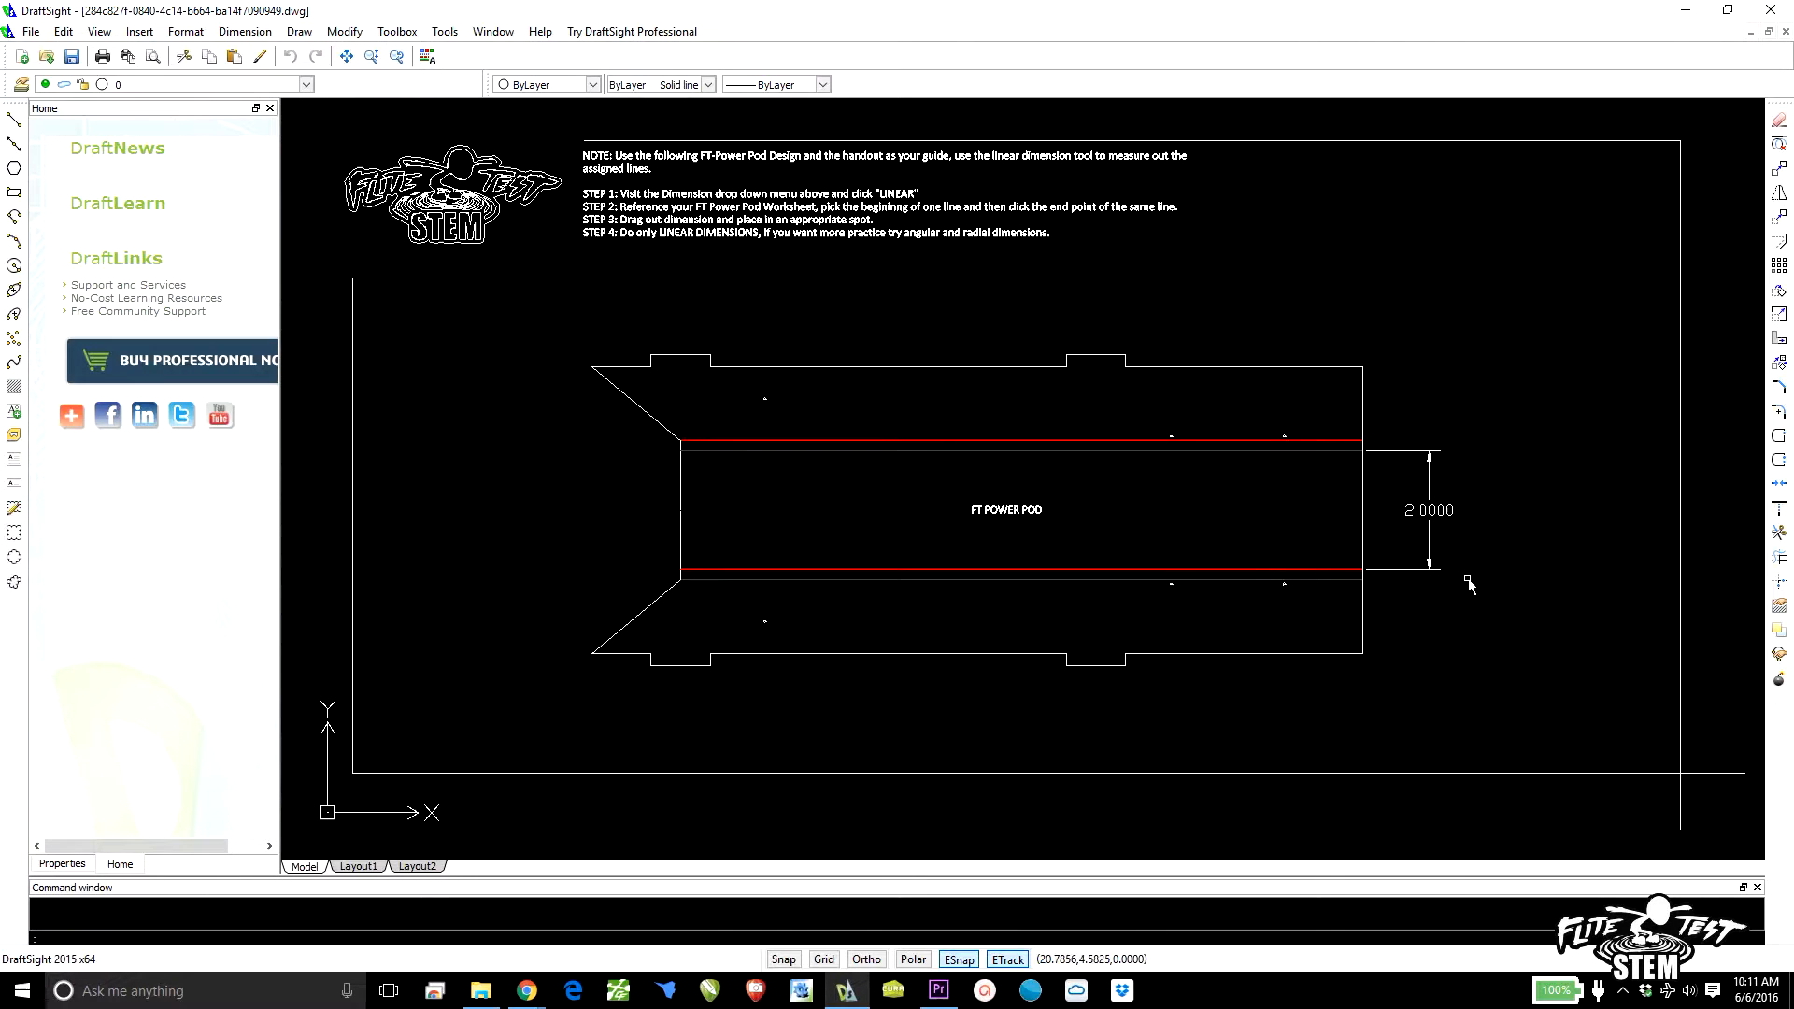
left_click_drag(1468, 584, 1436, 467)
key("Delete")
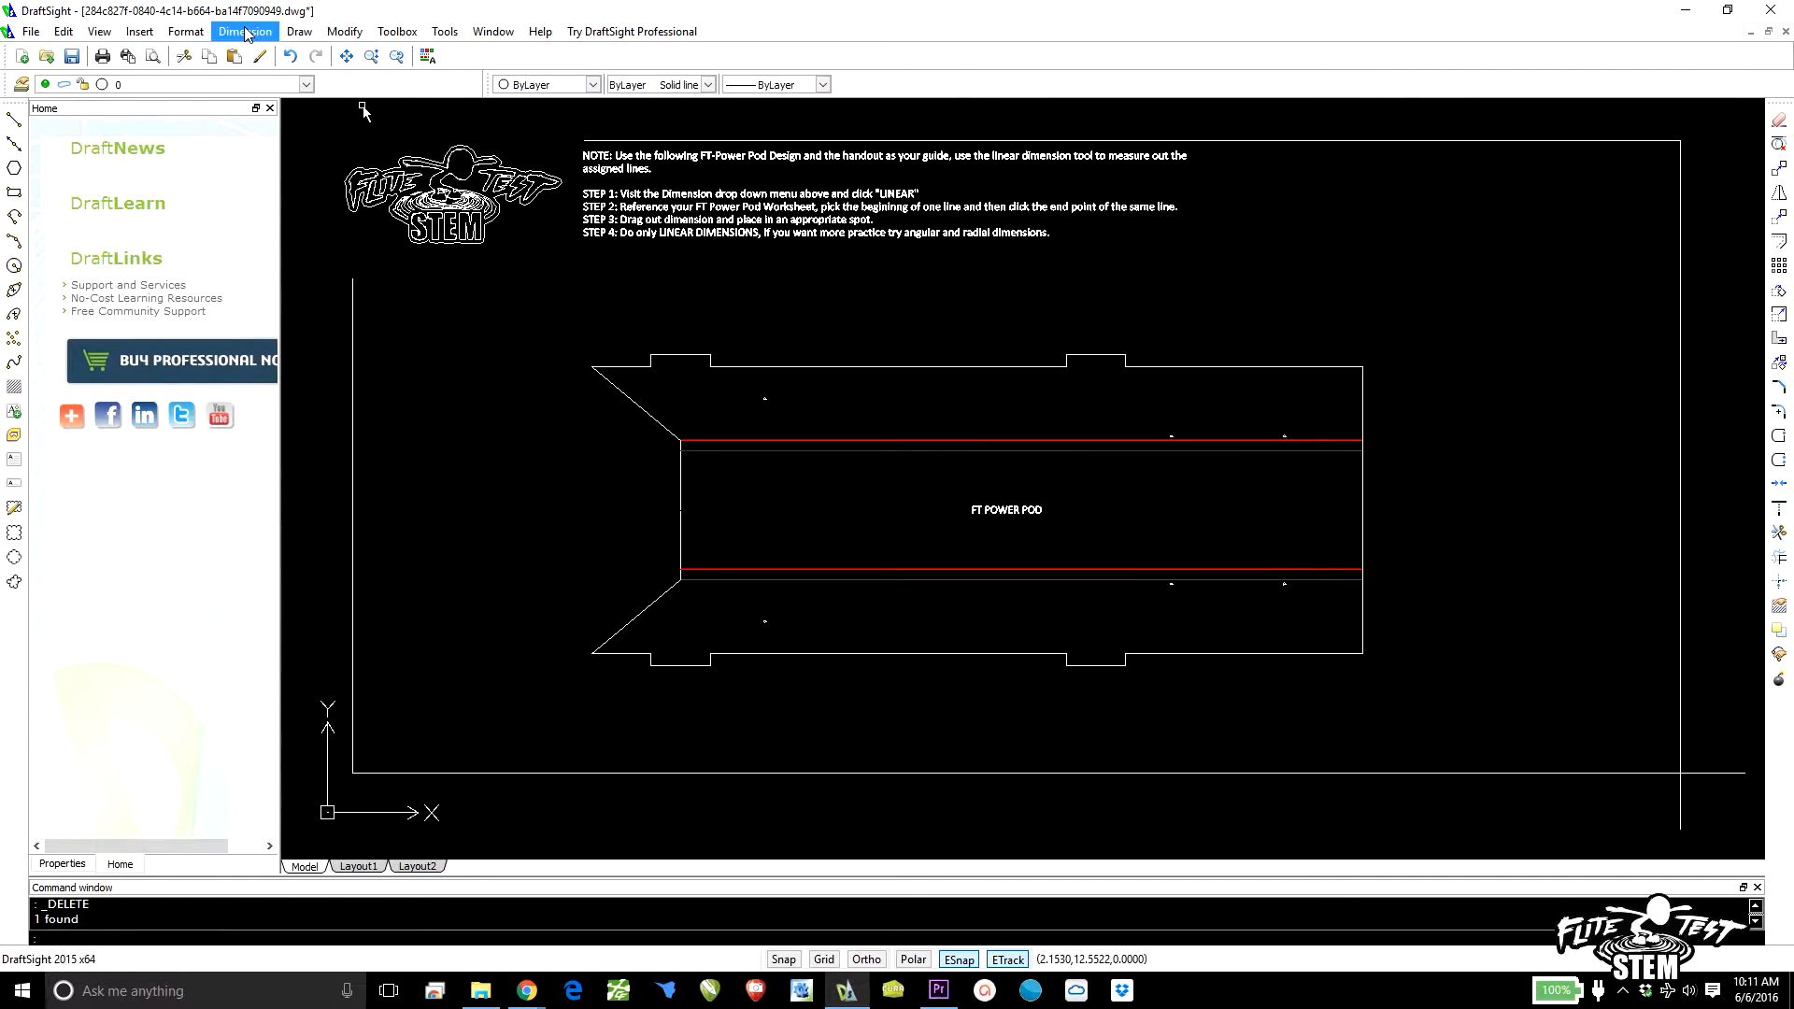
Step: In the drafting style options, set the Standard dimension style's arrow size to 0.125
left_click(447, 33)
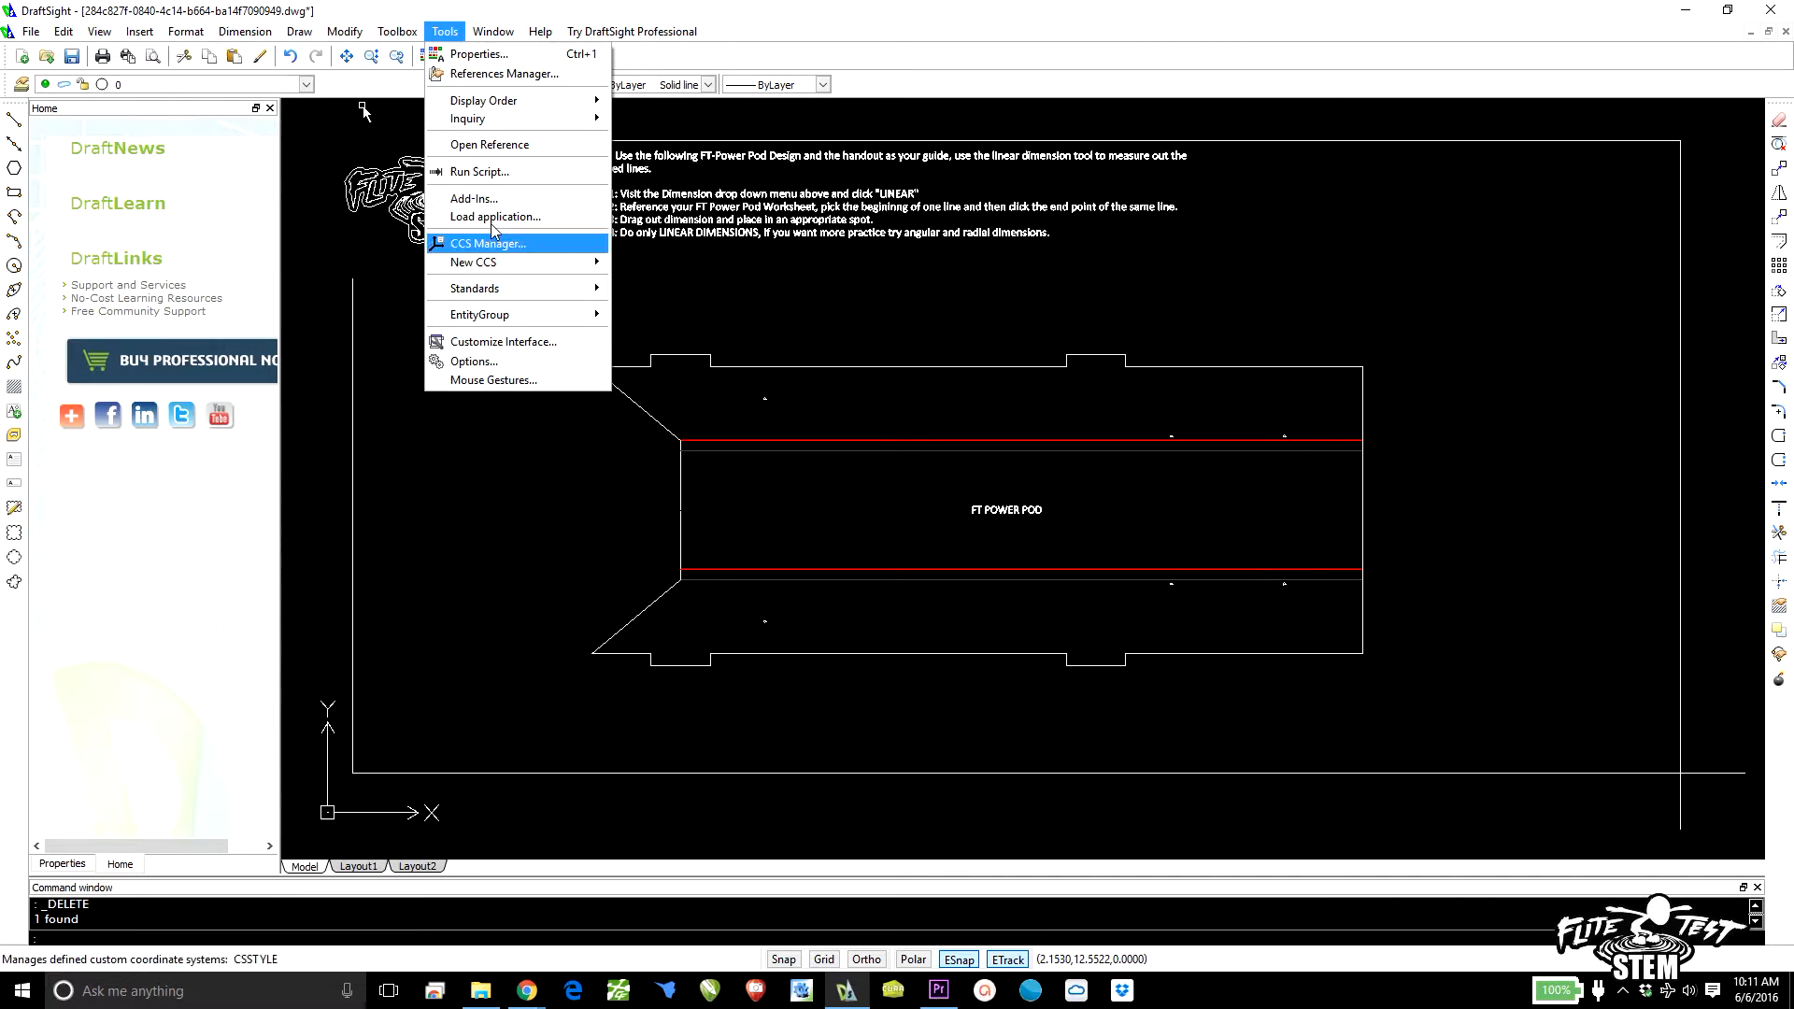
left_click(483, 362)
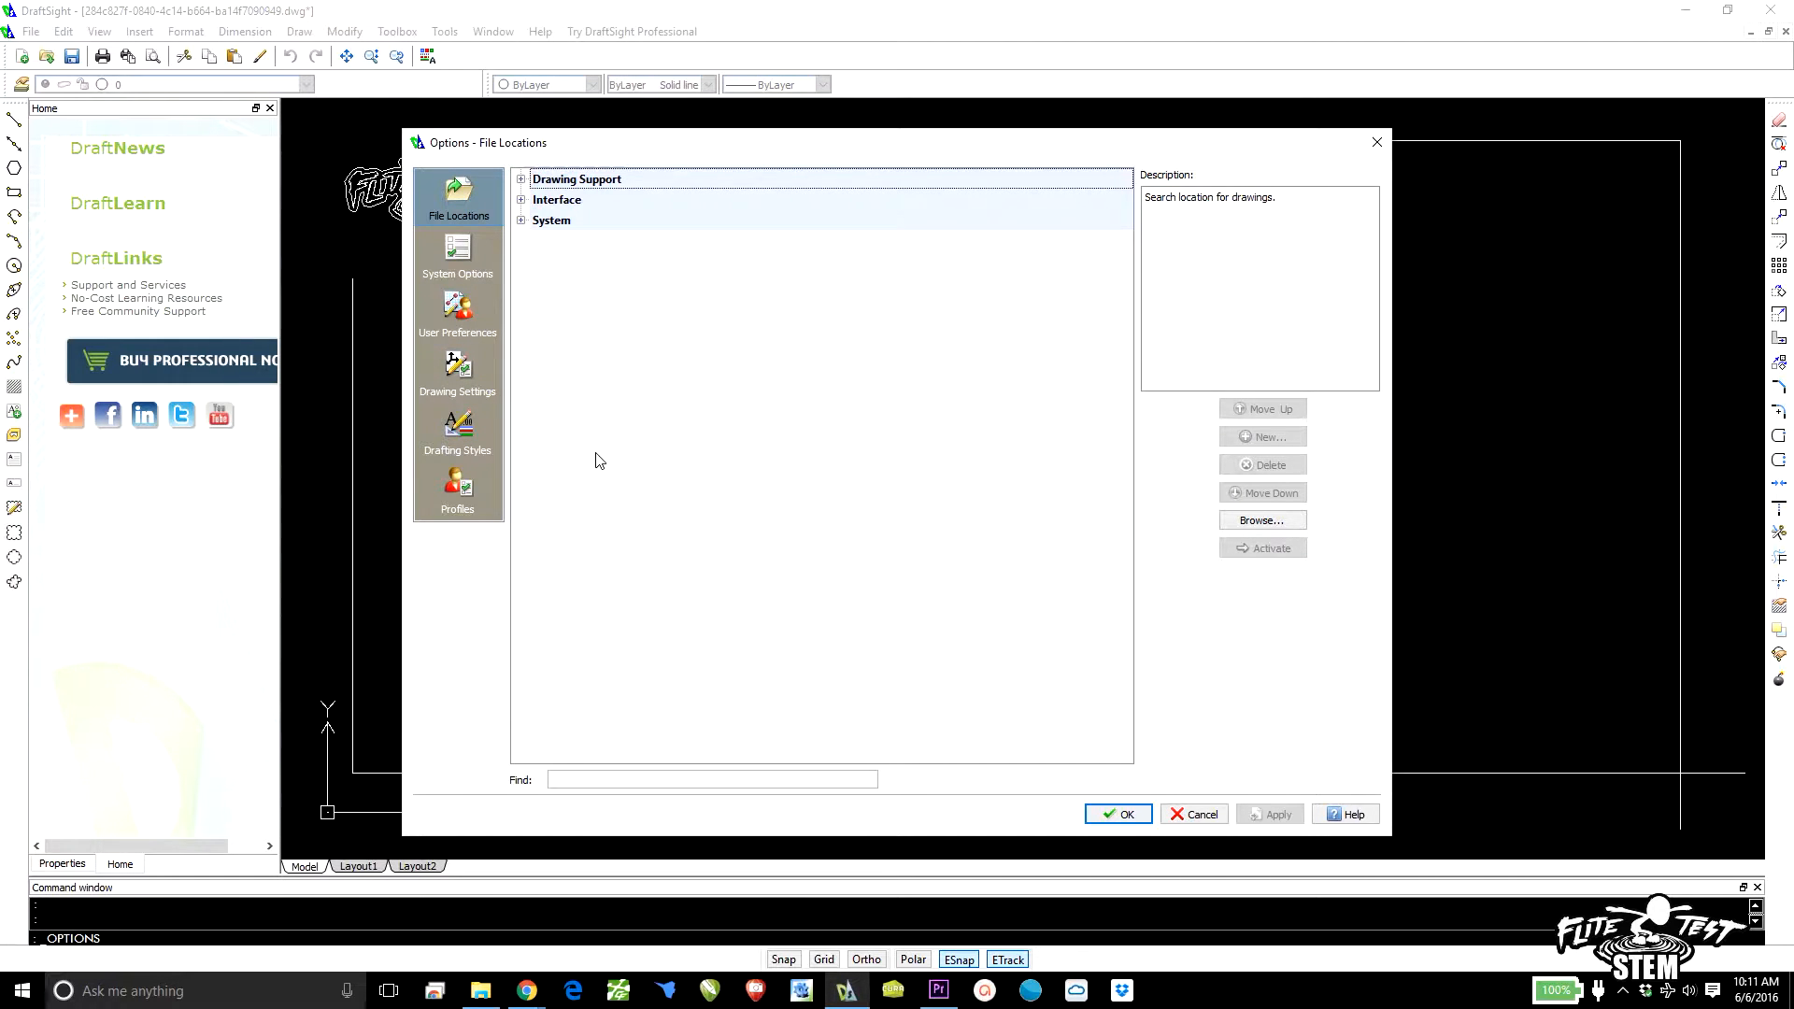
left_click(486, 430)
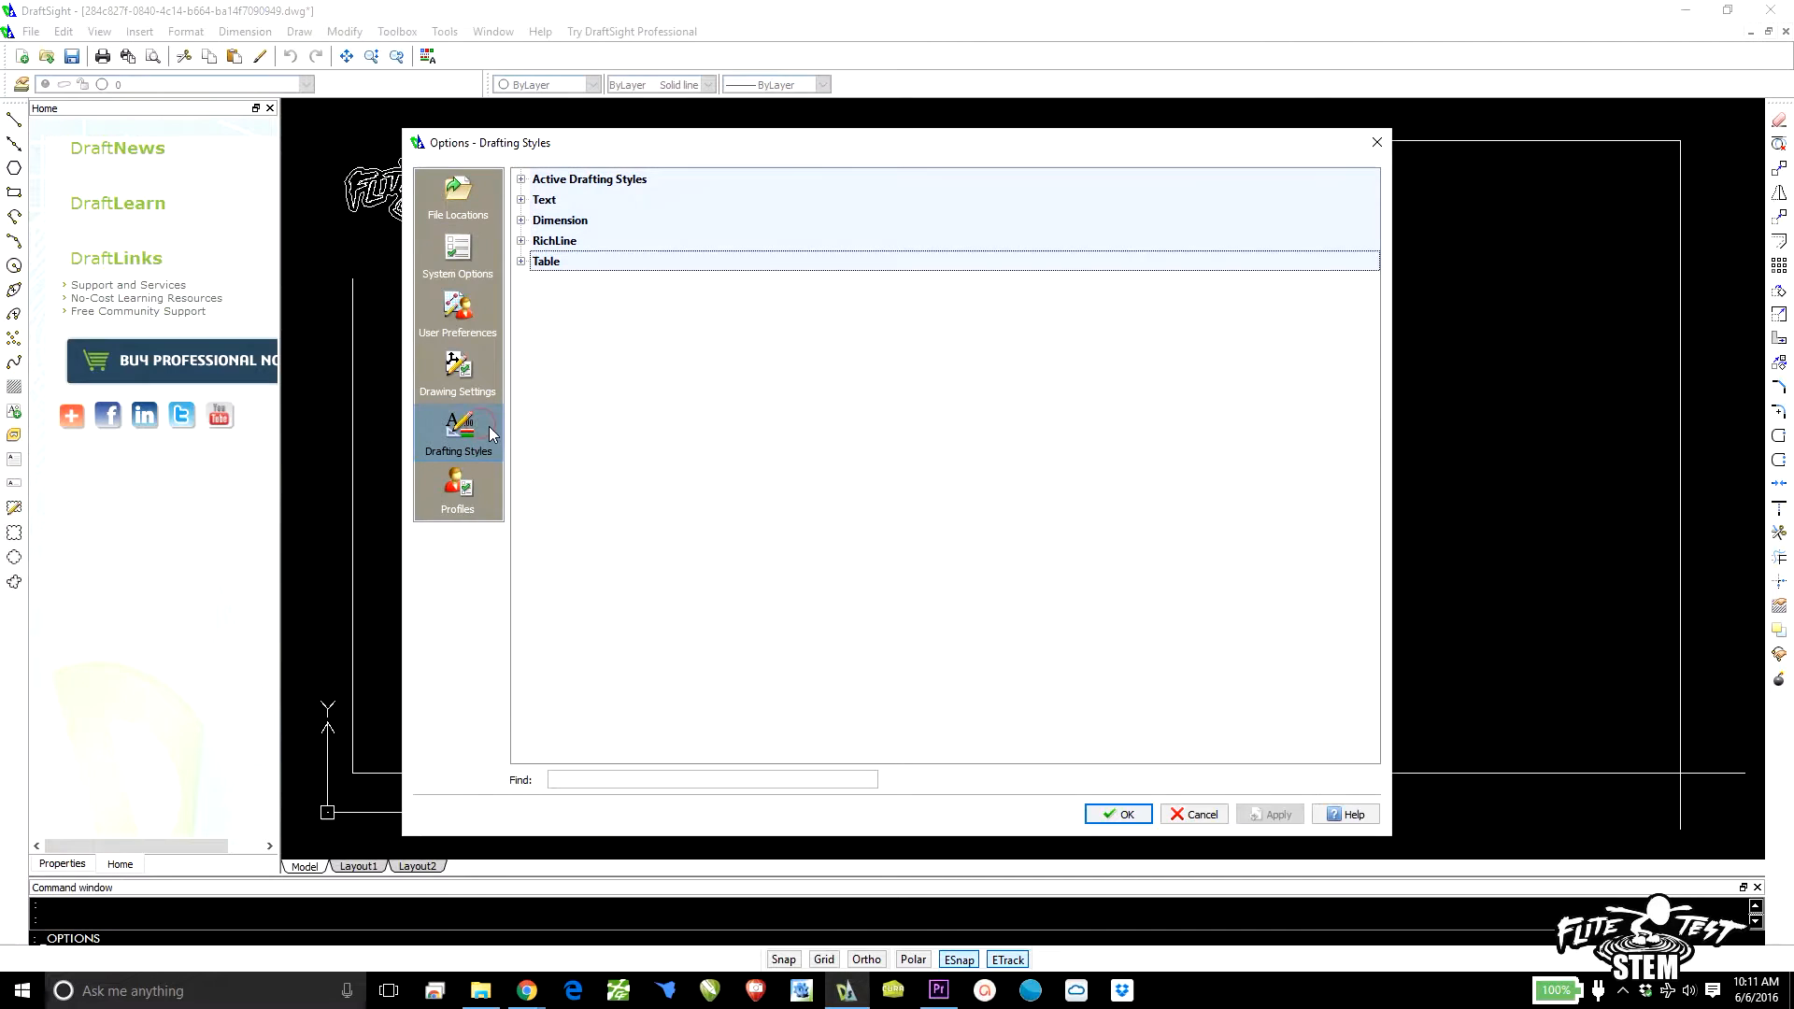
left_click(522, 220)
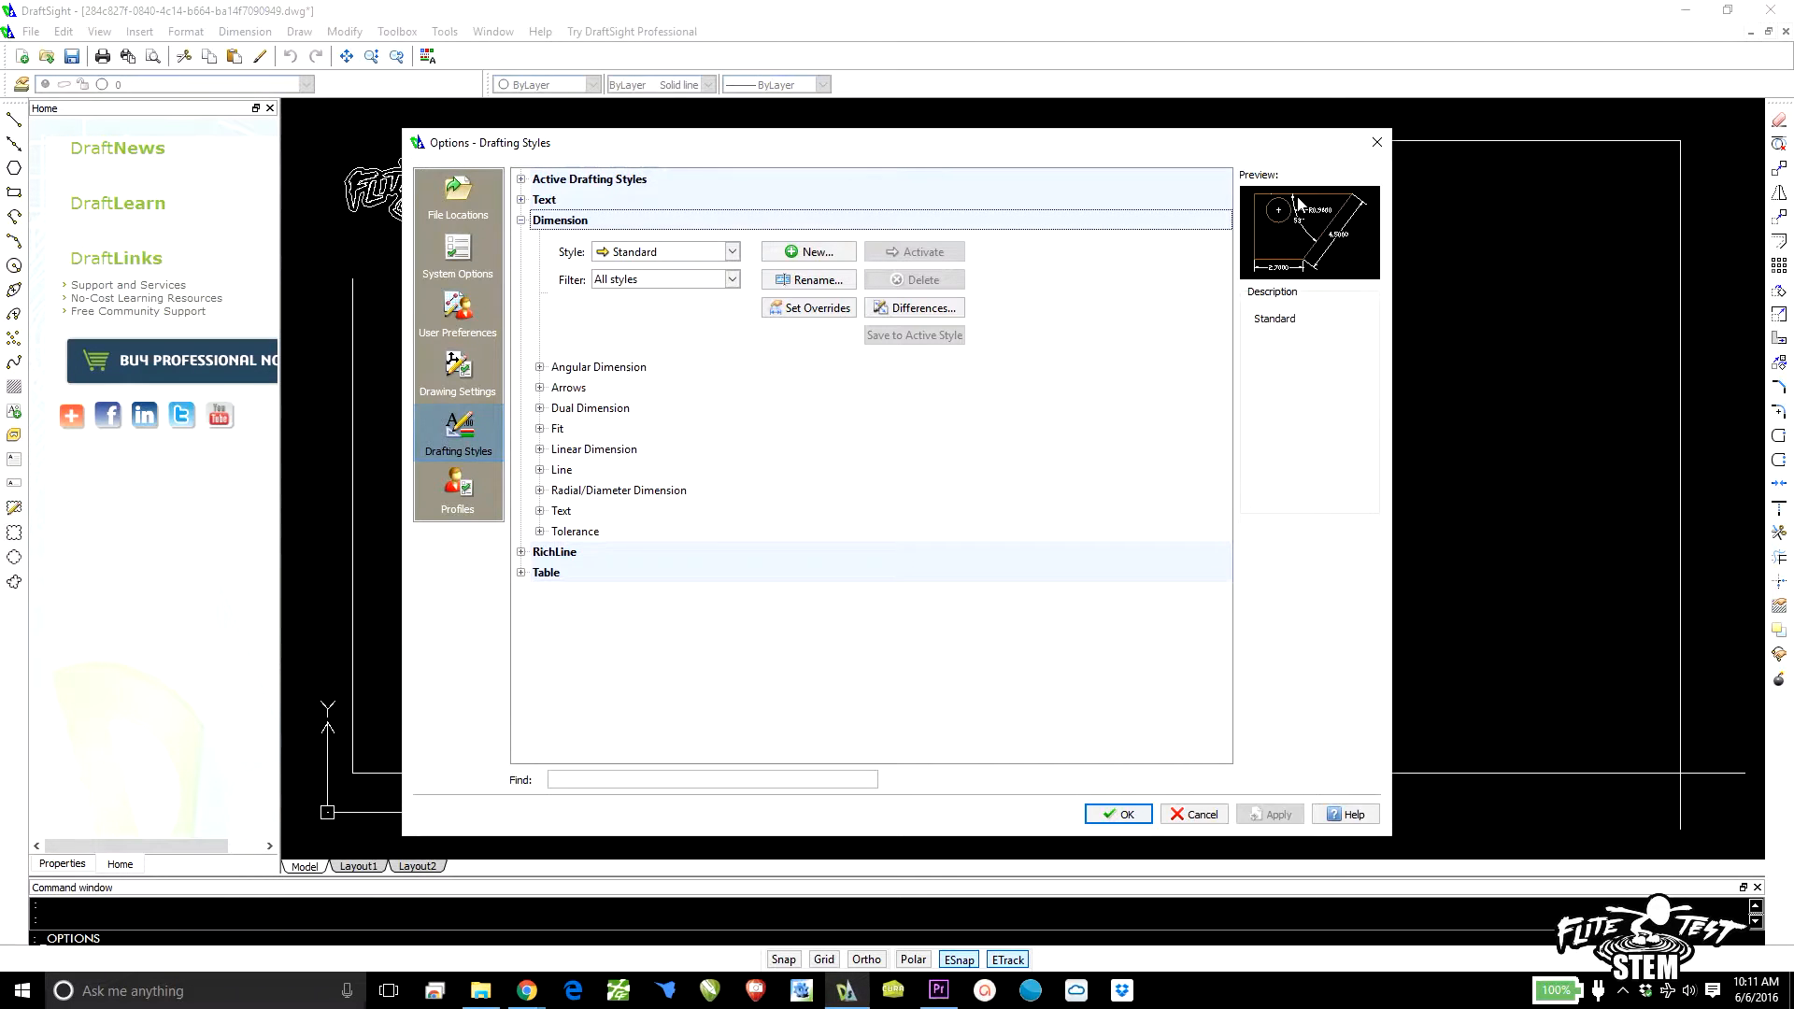
left_click(541, 387)
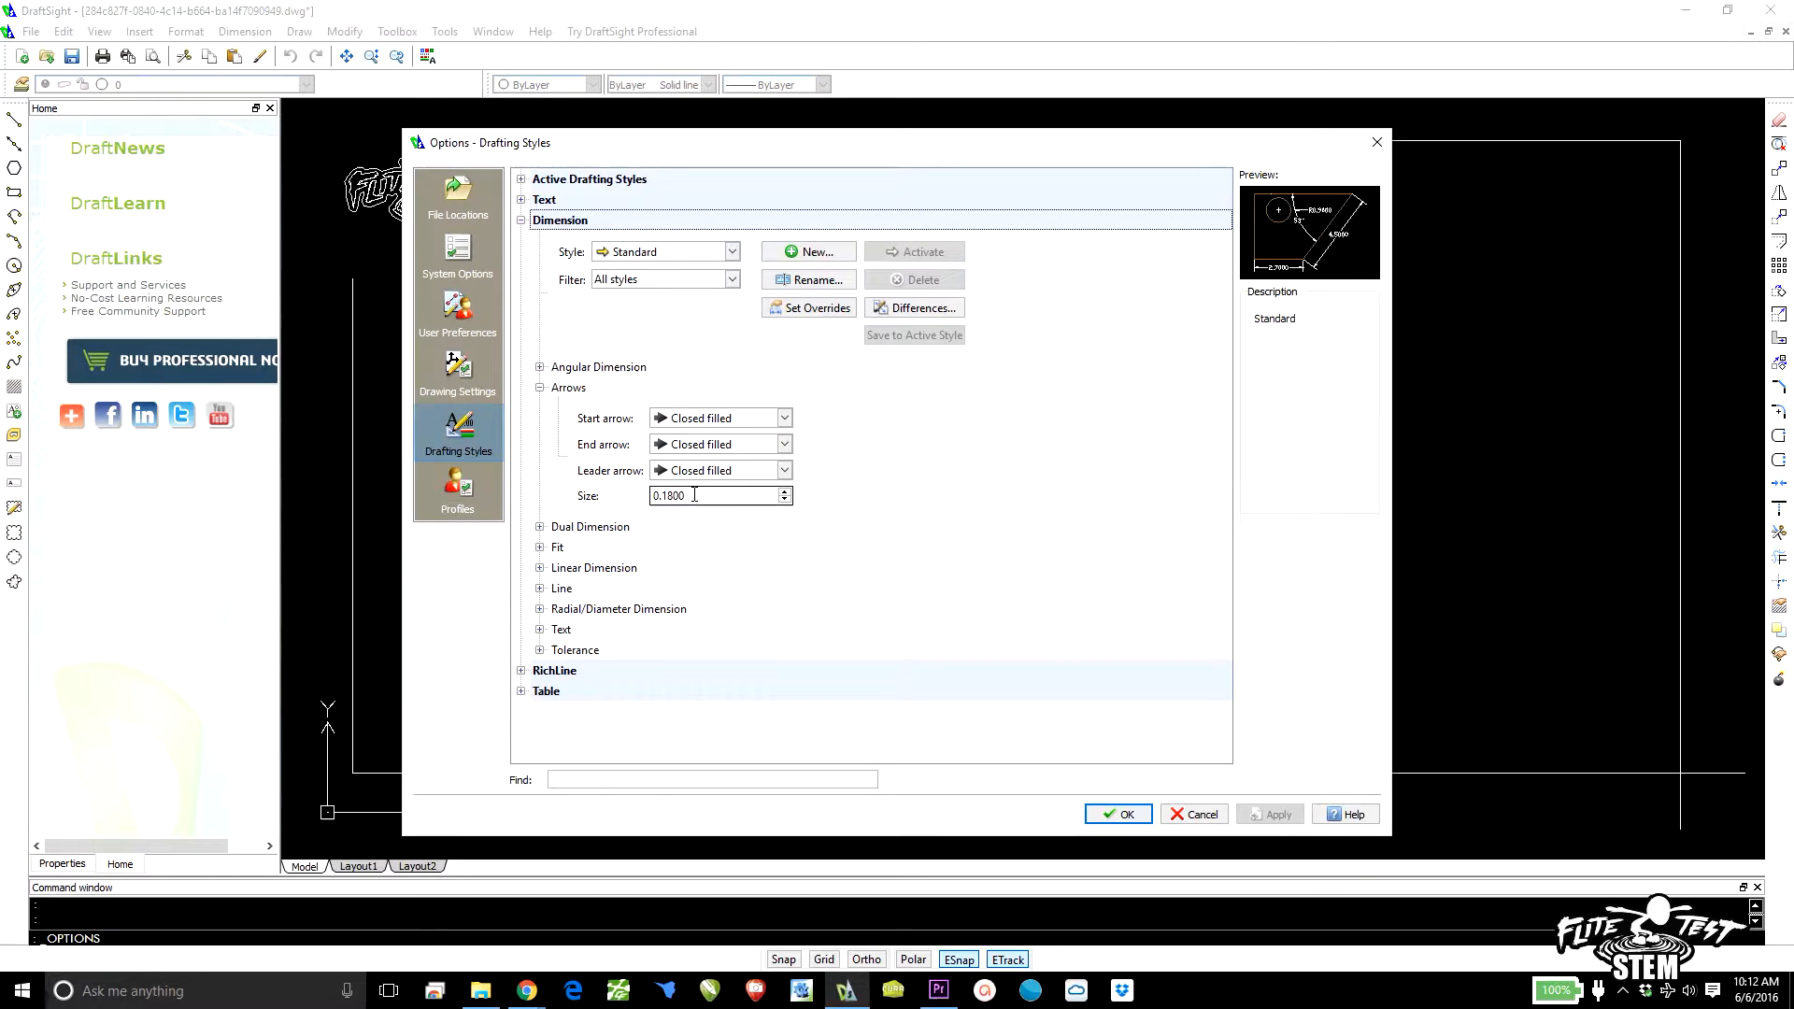
left_click_drag(692, 495, 665, 495)
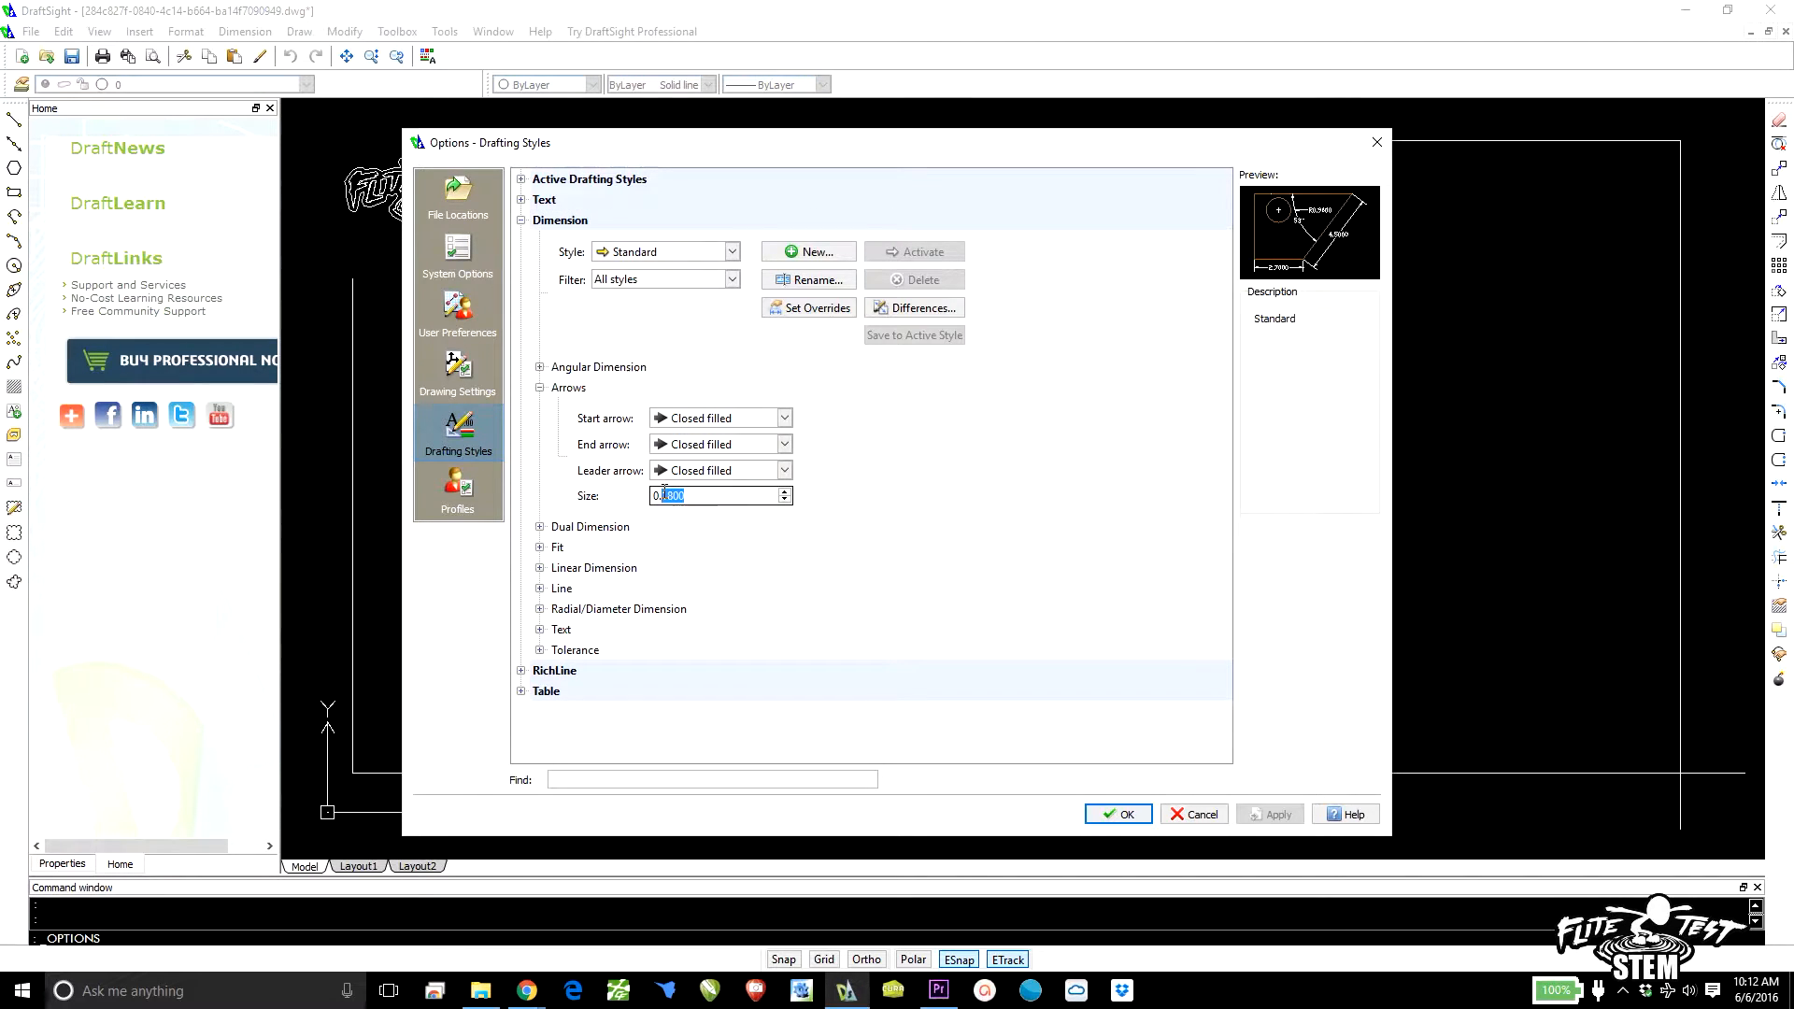
type("125")
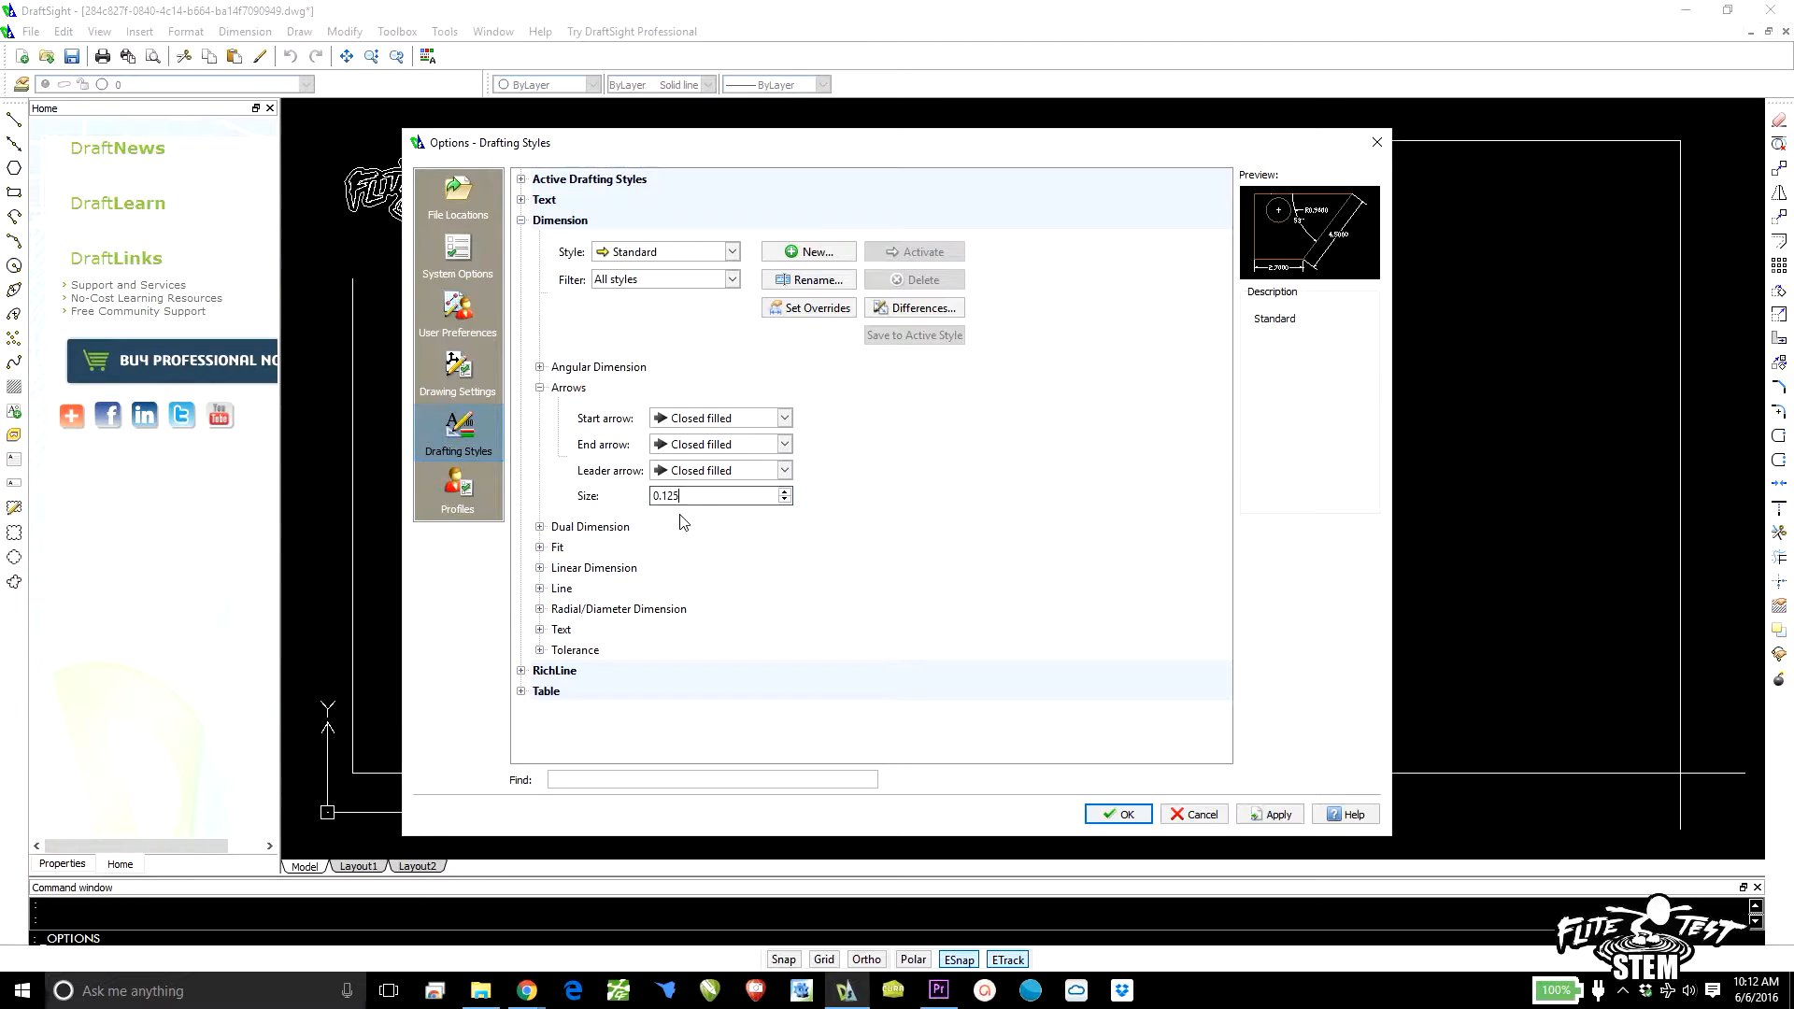
left_click(674, 529)
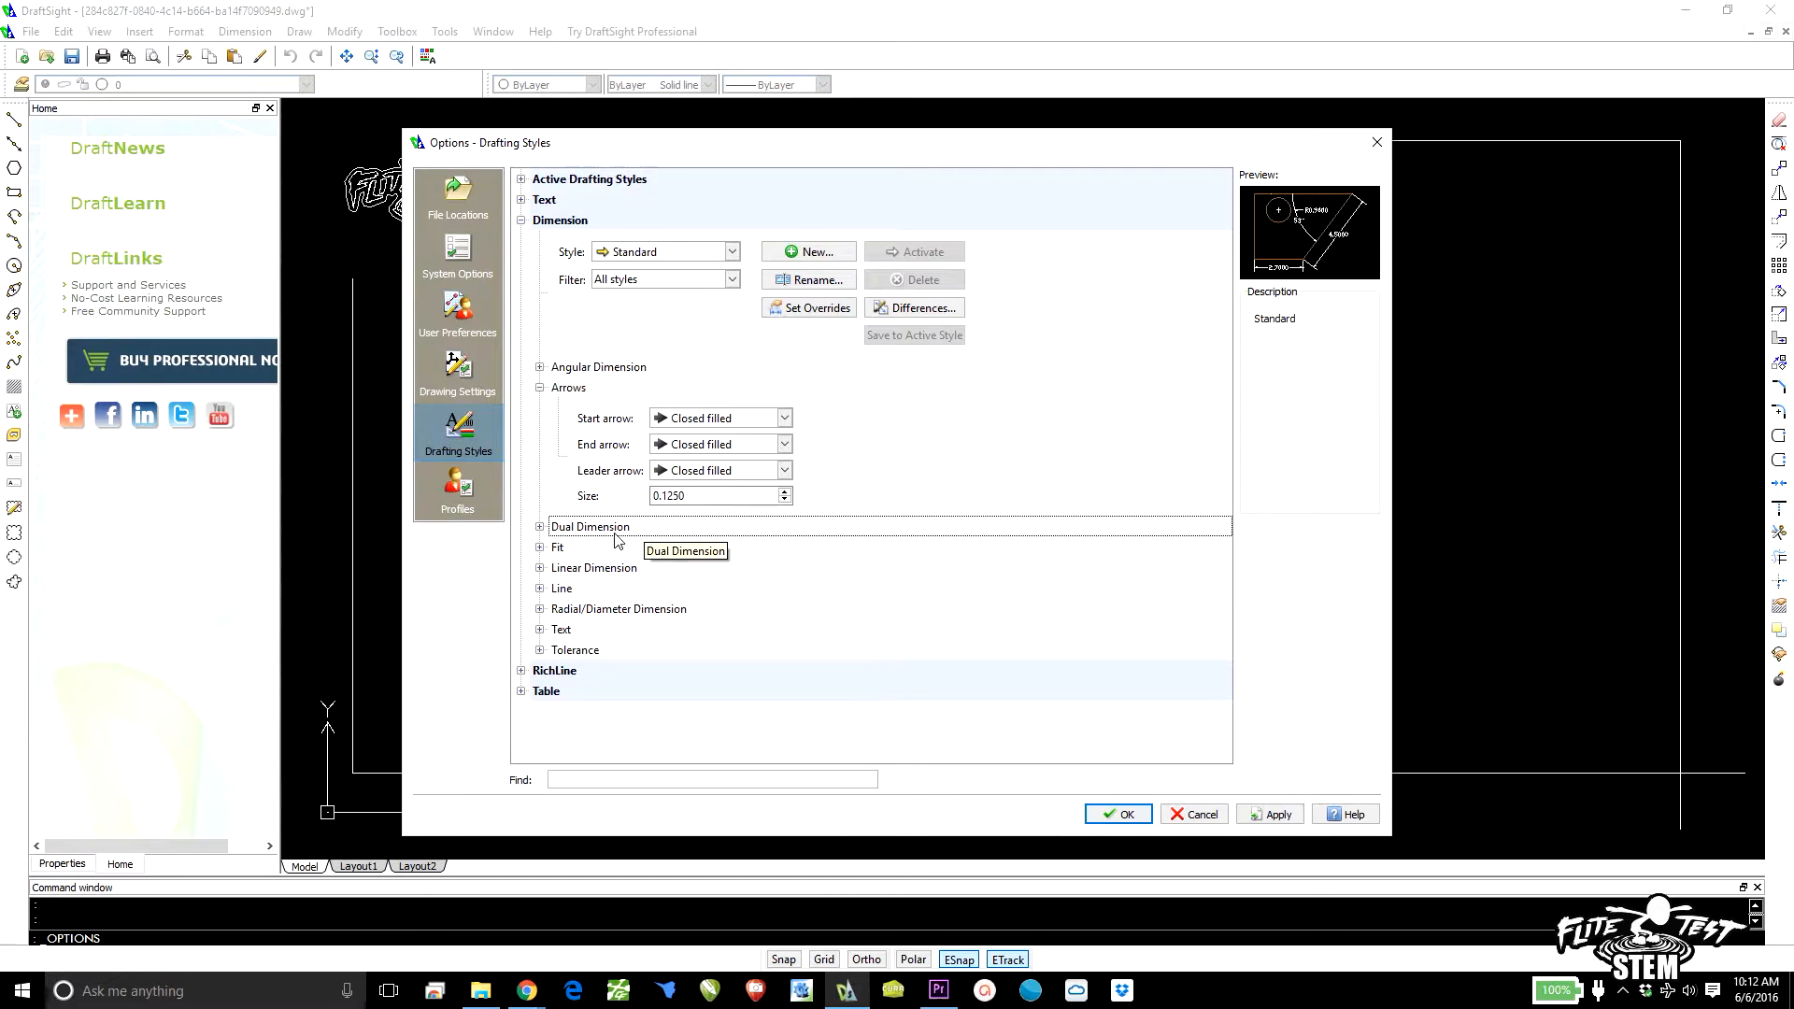
Step: Set the Standard style's linear dimensions to Decimal format with 0.00 precision
left_click(540, 567)
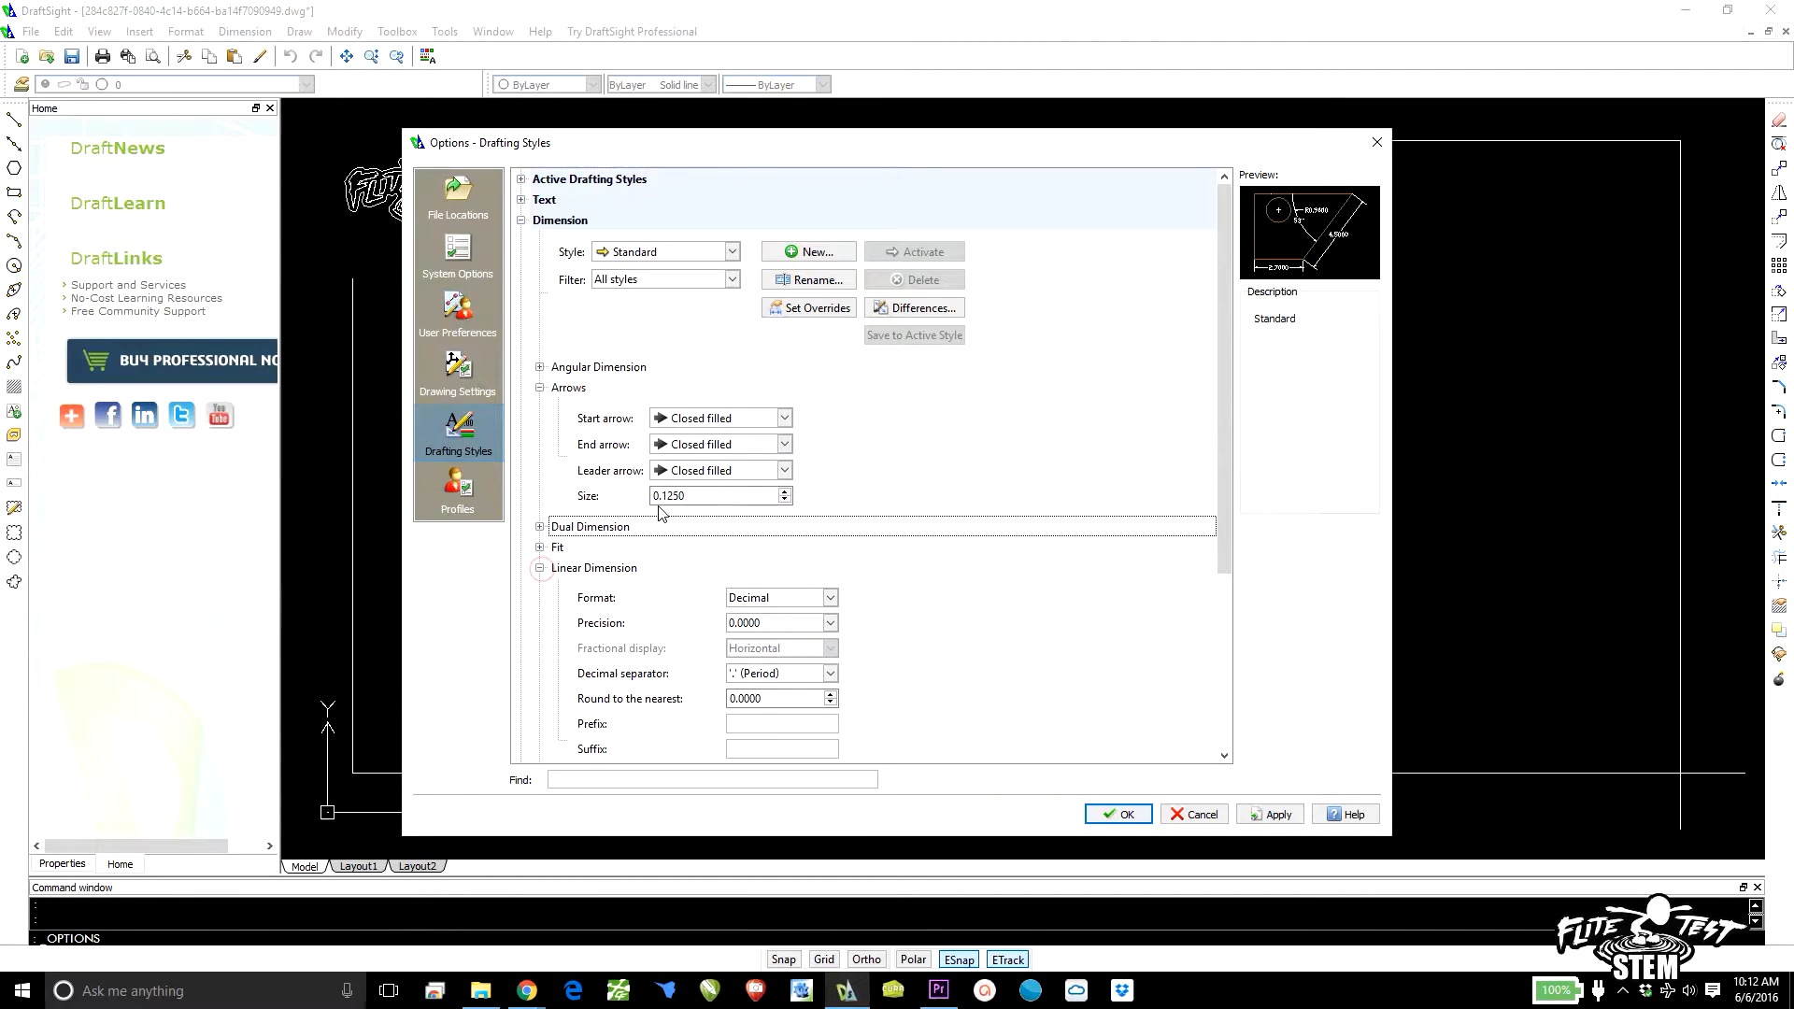
scroll(660, 512, "down", 3)
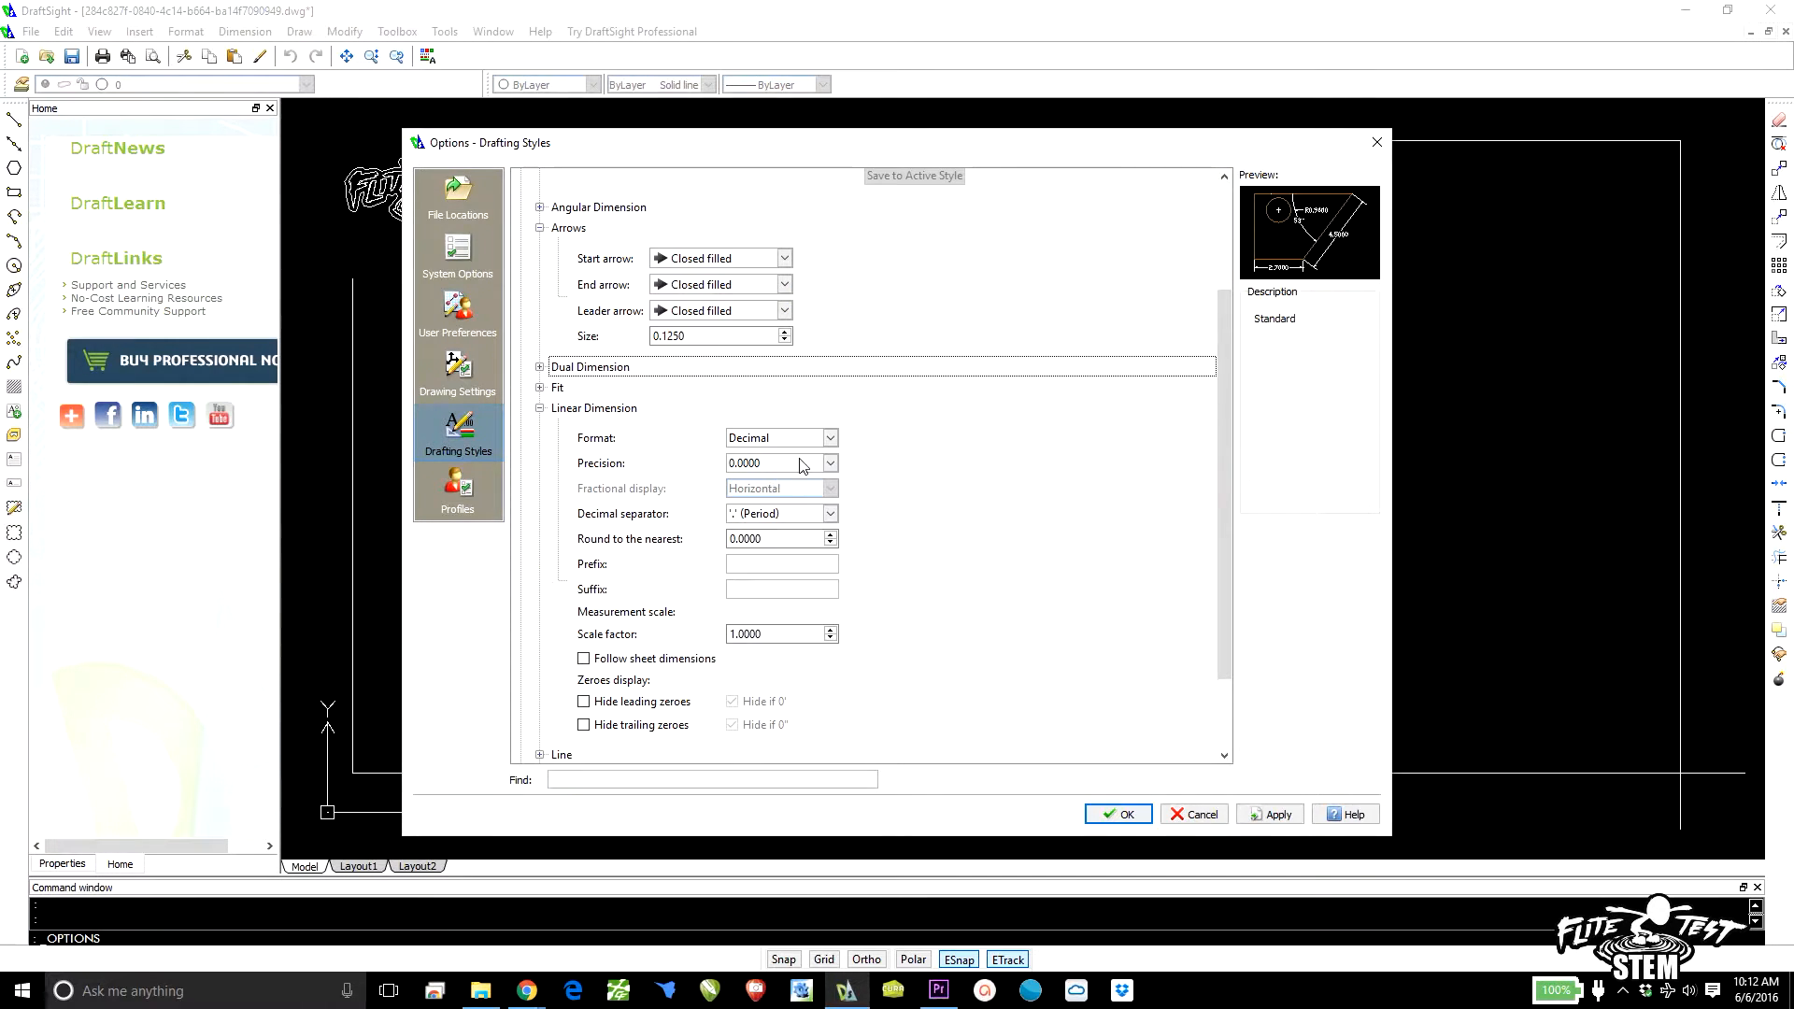
left_click(830, 438)
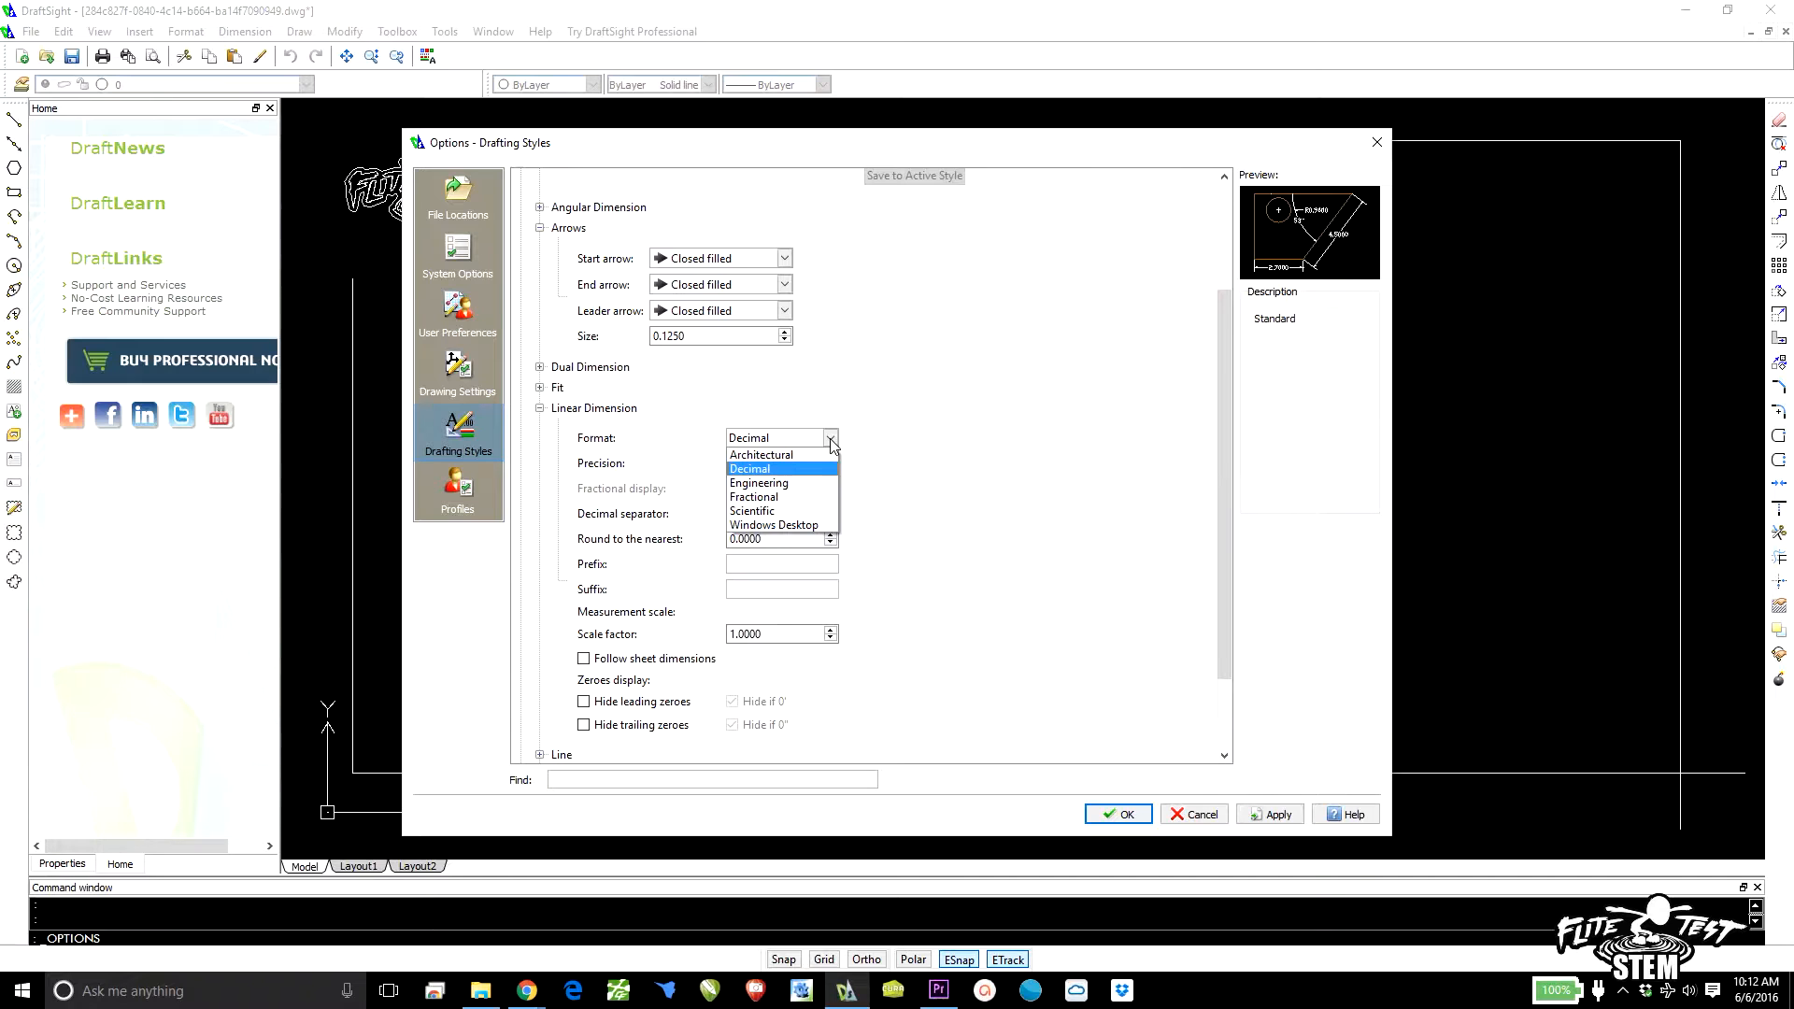
left_click(790, 468)
left_click(829, 463)
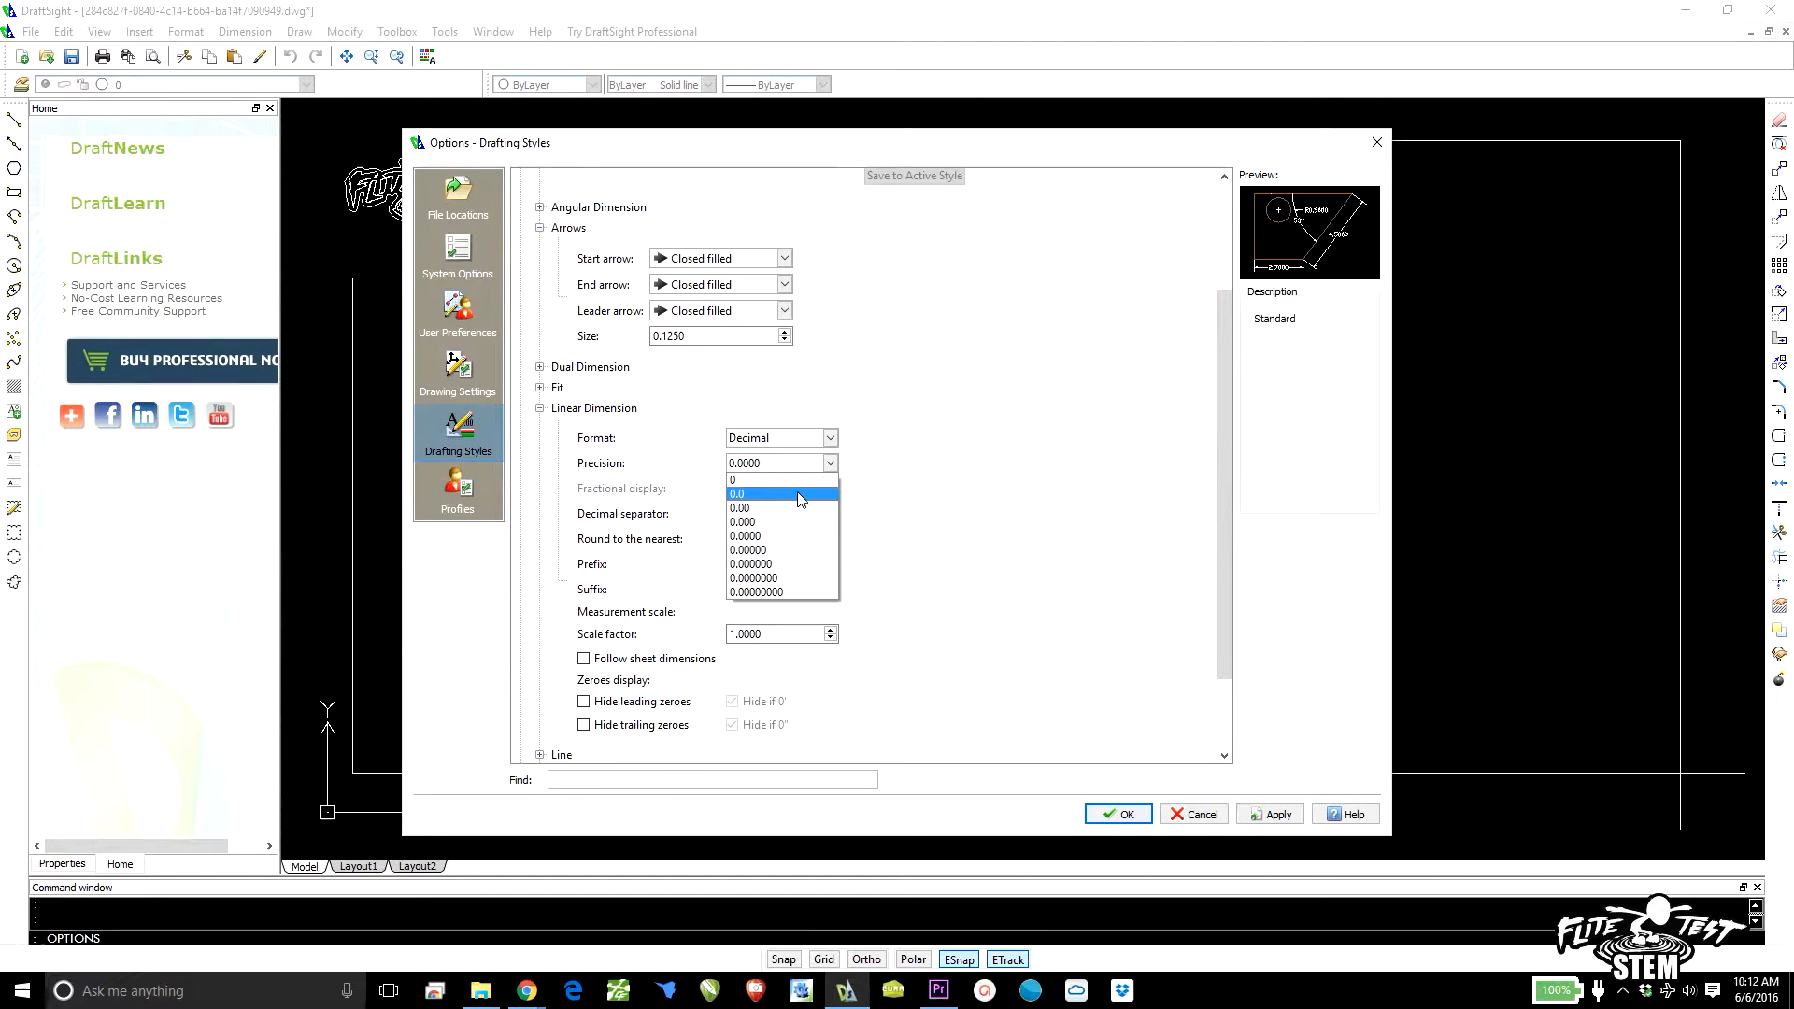
left_click(787, 507)
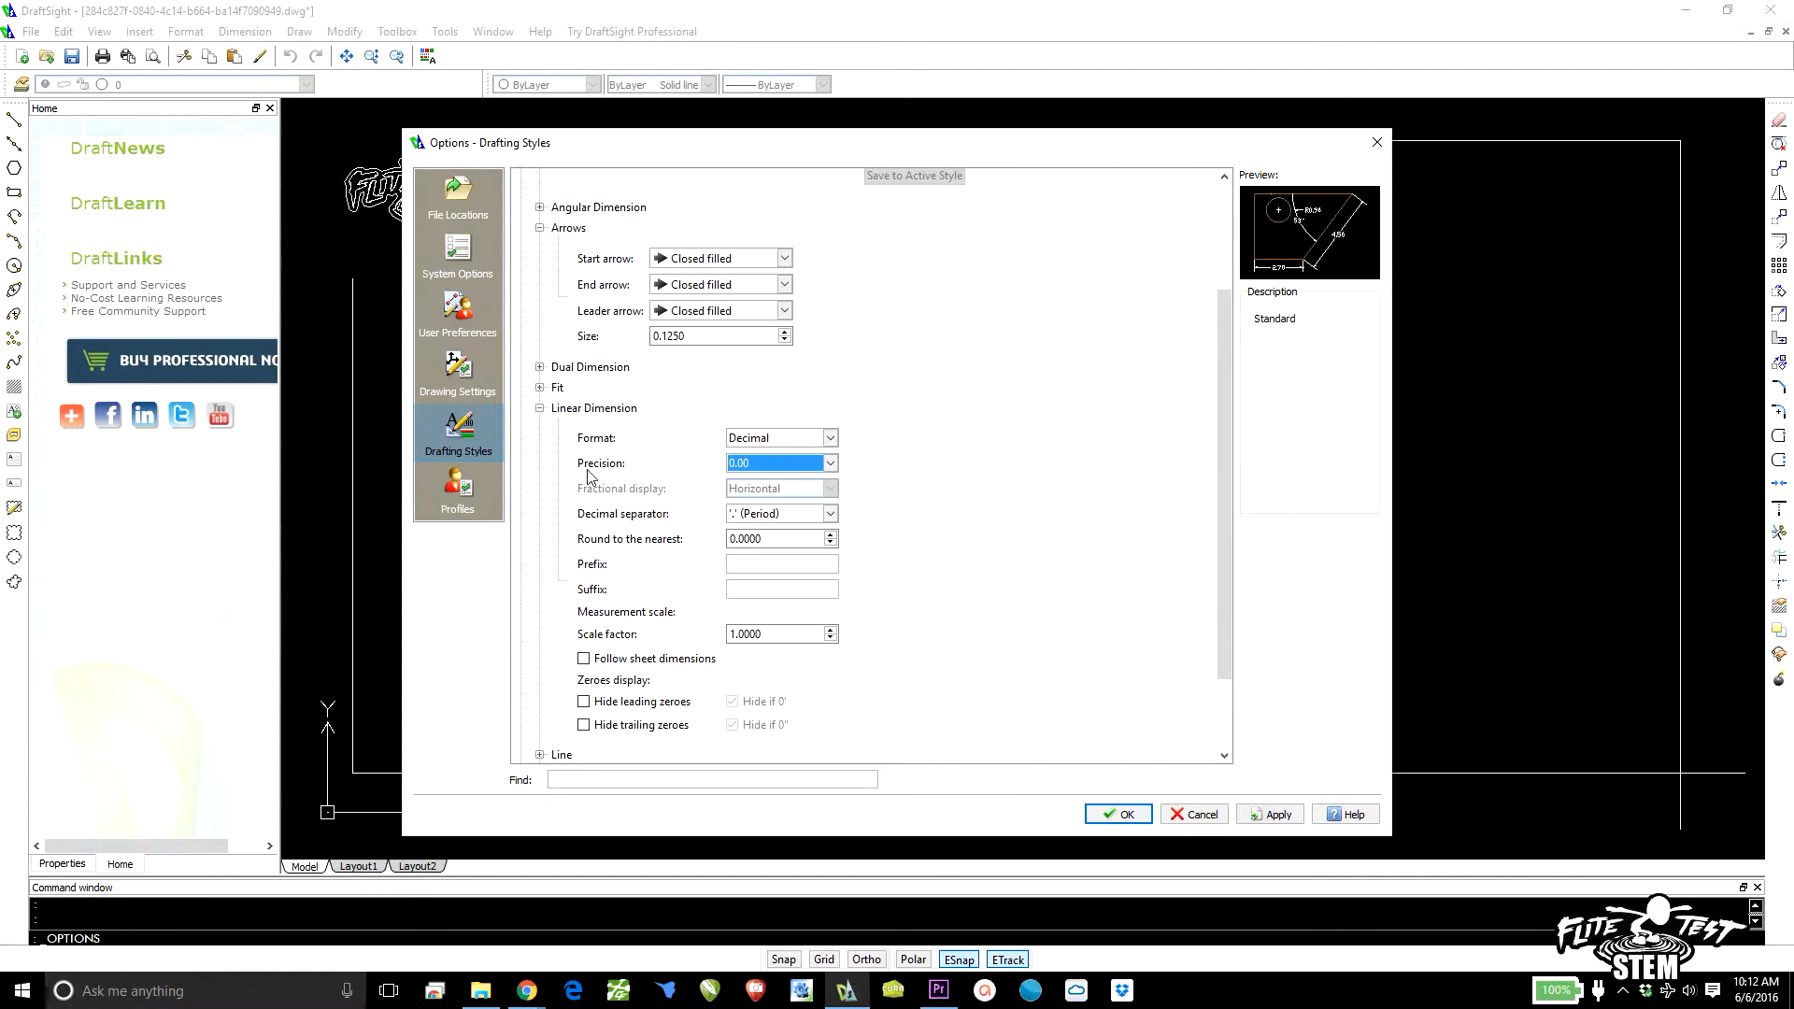
left_click(539, 409)
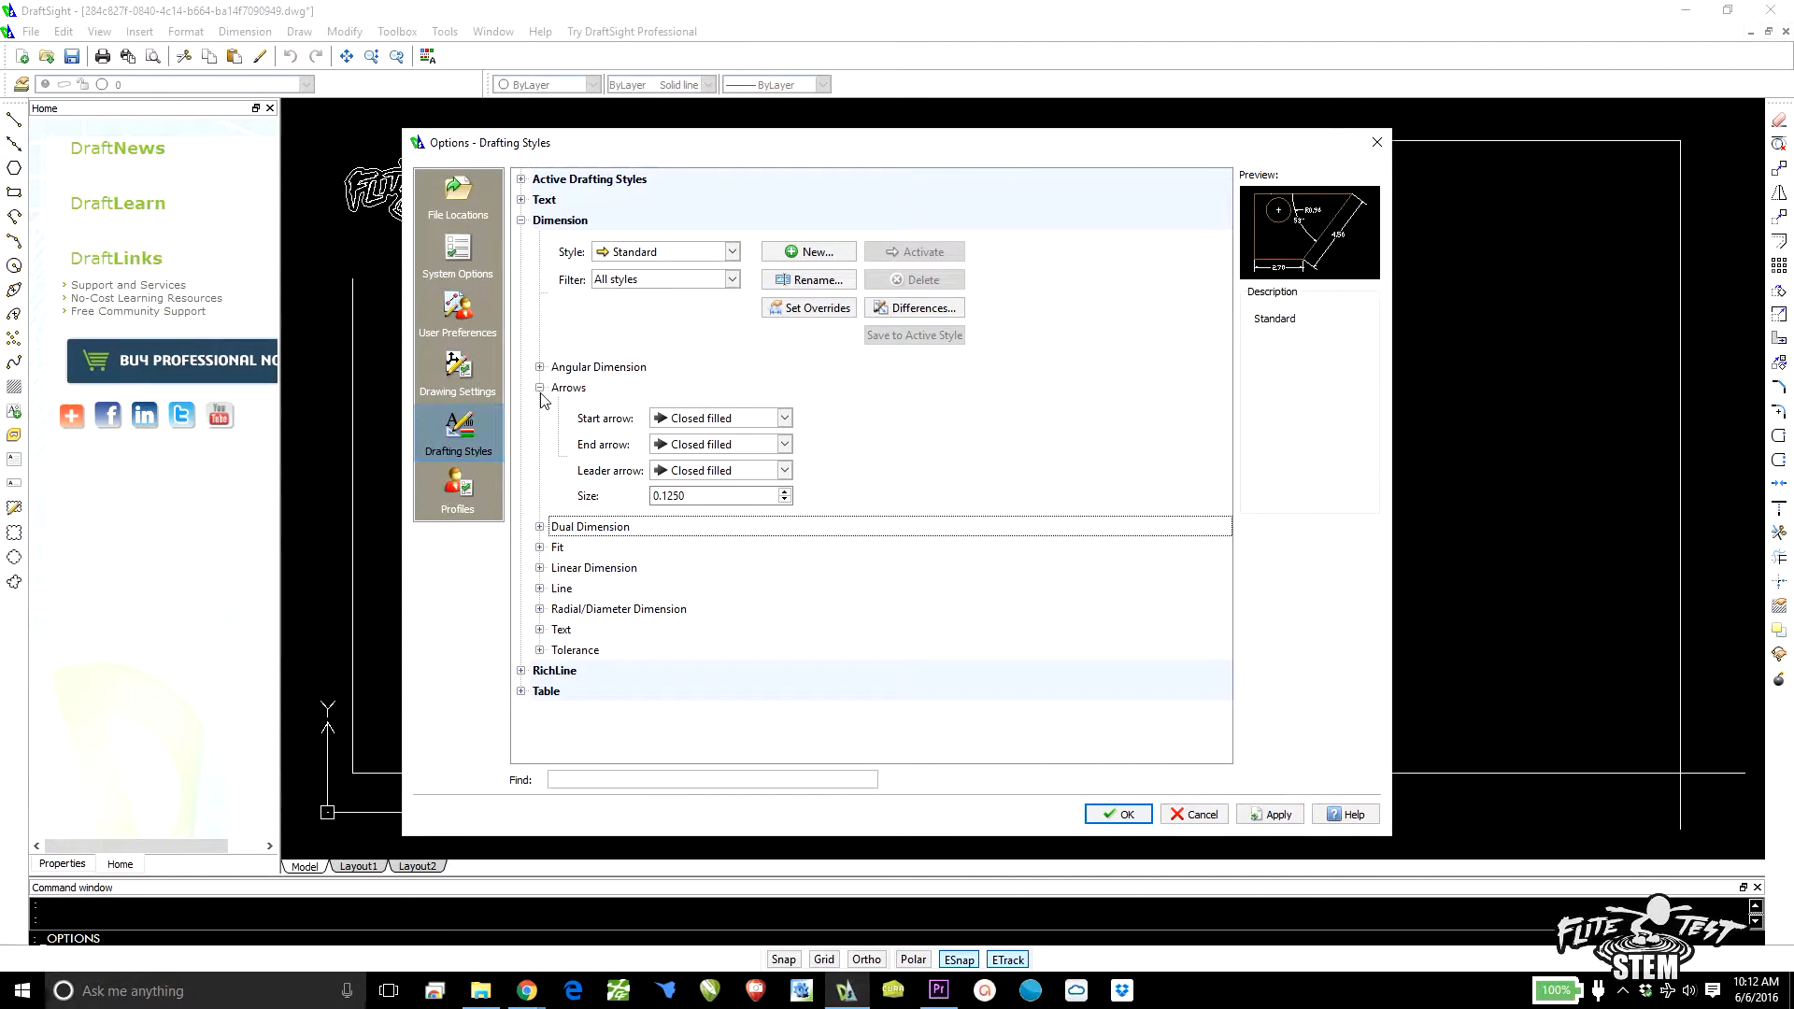
left_click(540, 387)
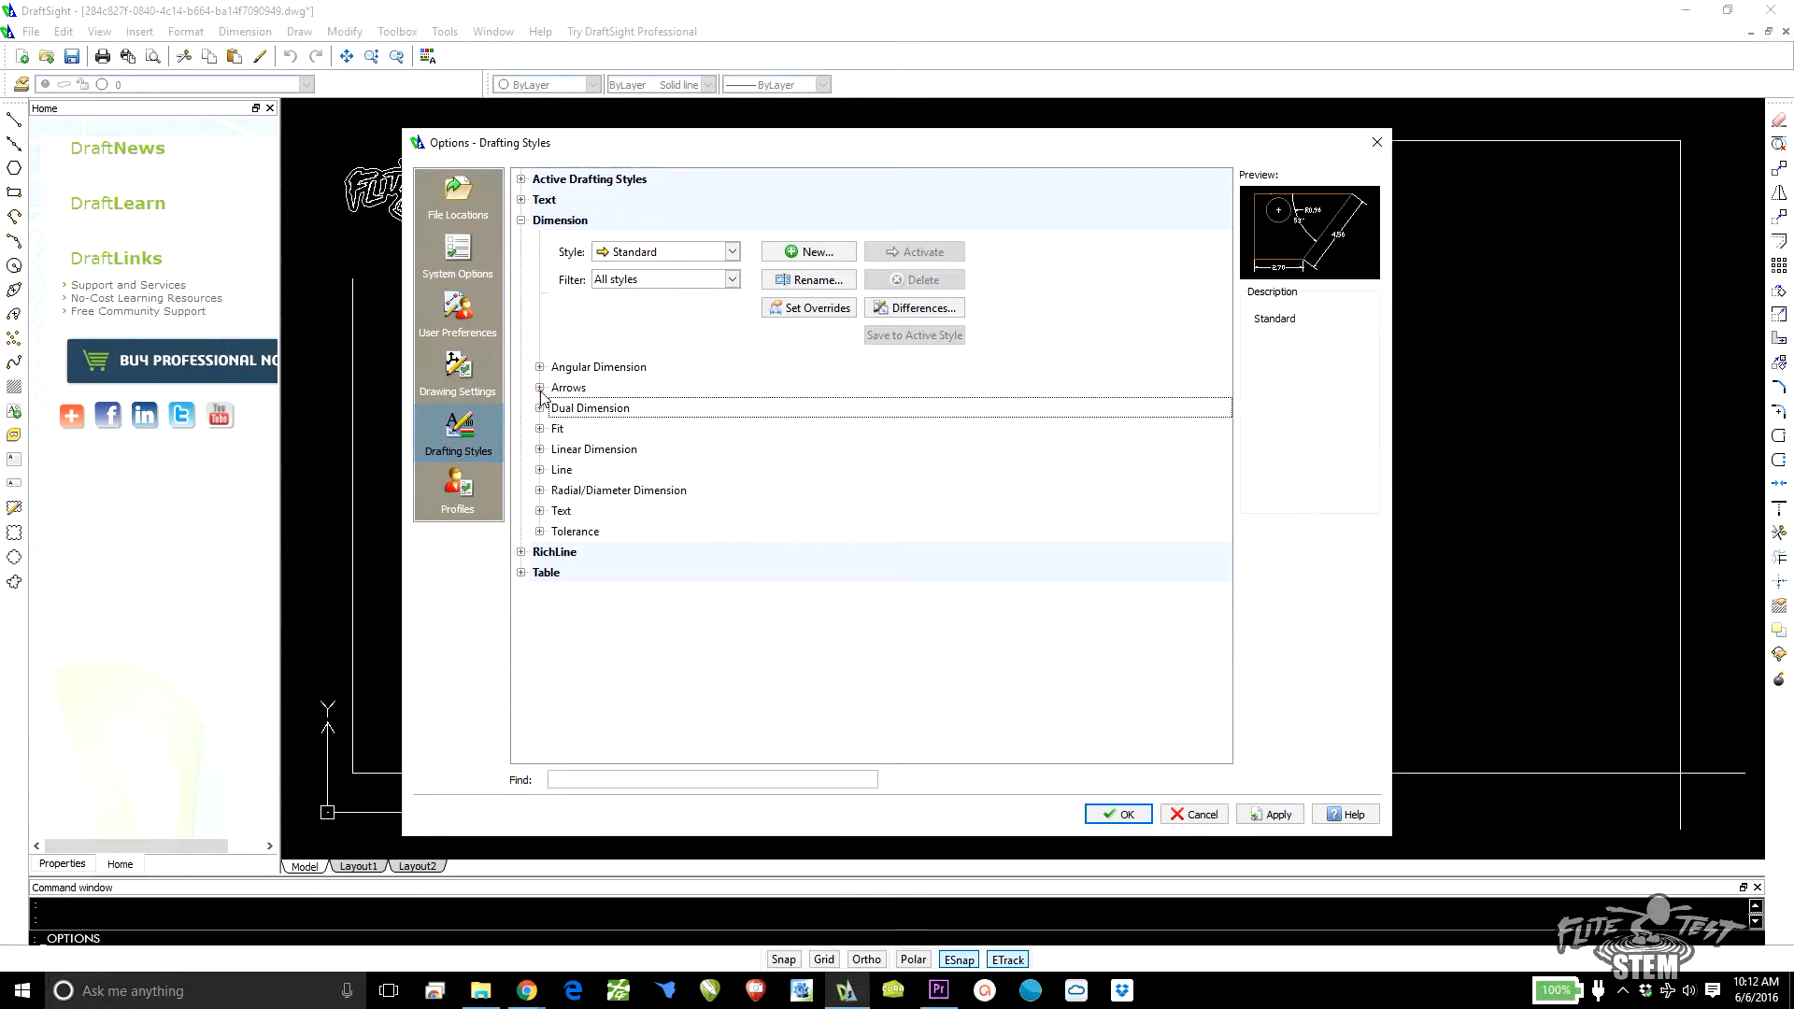
Step: Set the dimension line color of the Standard dimension style to Green
left_click(539, 470)
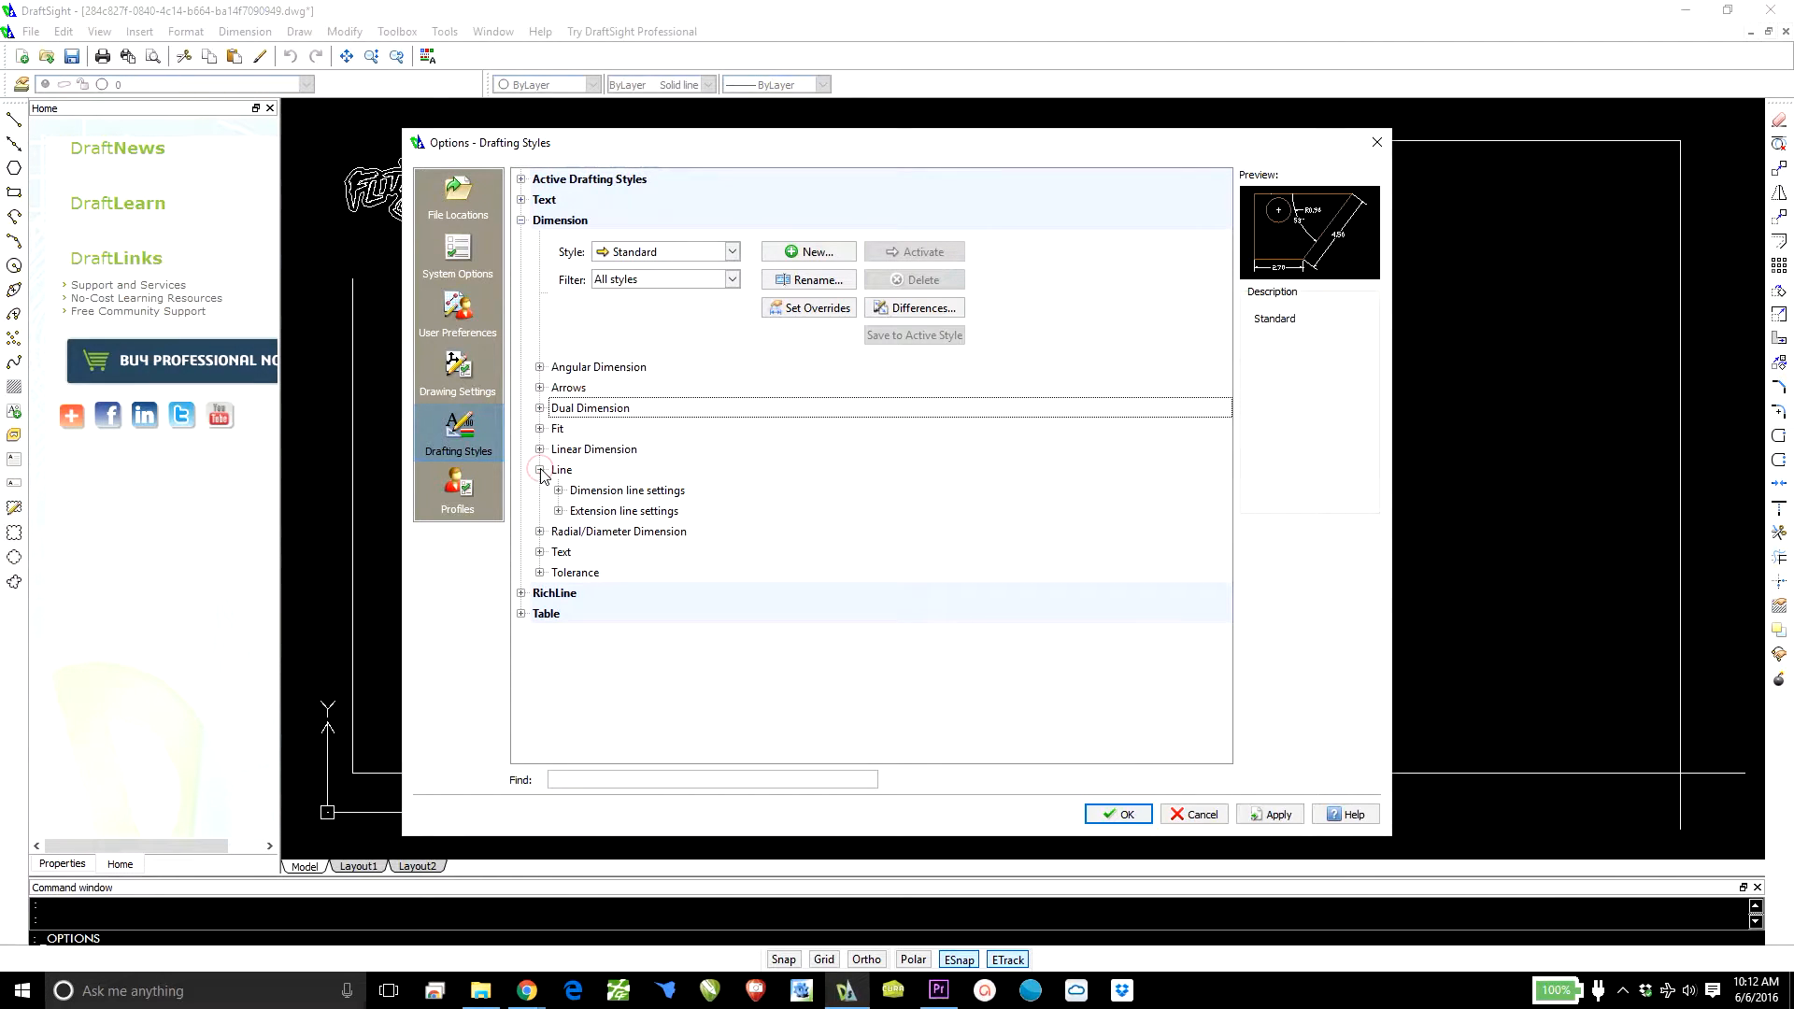
left_click(558, 490)
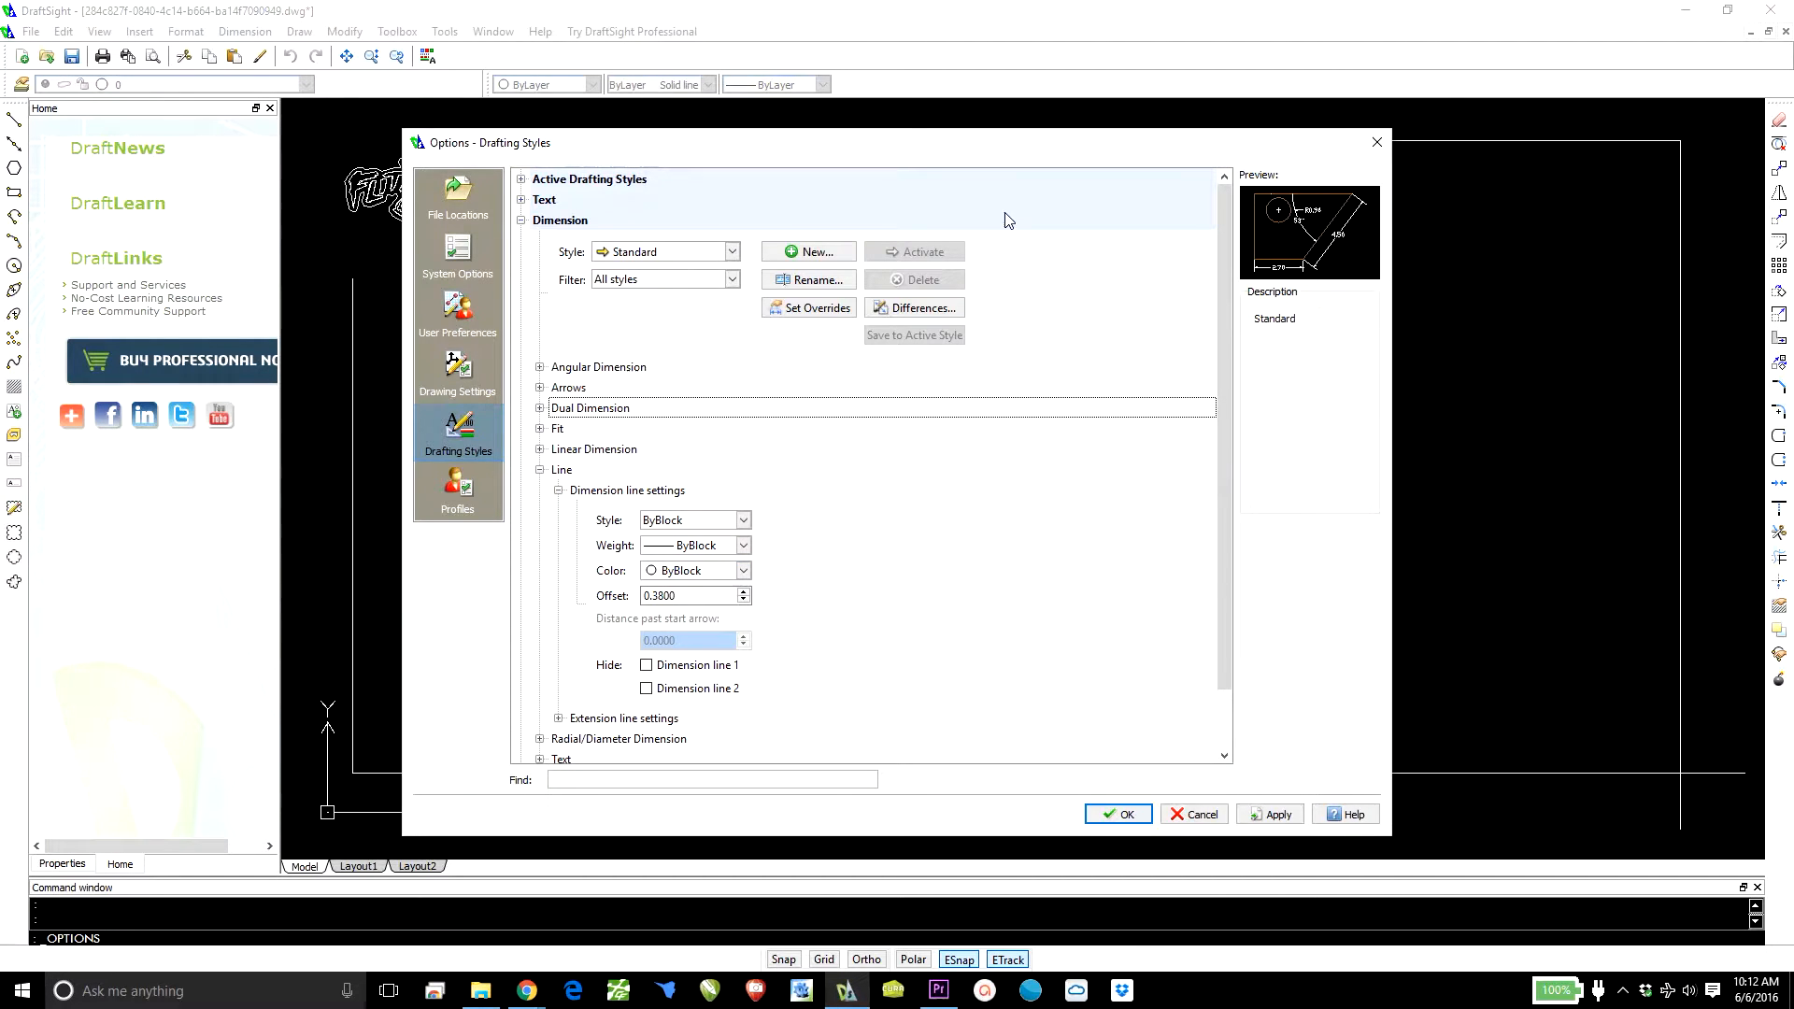
mouse_move(1008, 148)
left_mouse_down()
mouse_move(1118, 850)
mouse_move(1079, 507)
left_mouse_up()
left_click_drag(1045, 211, 1038, 187)
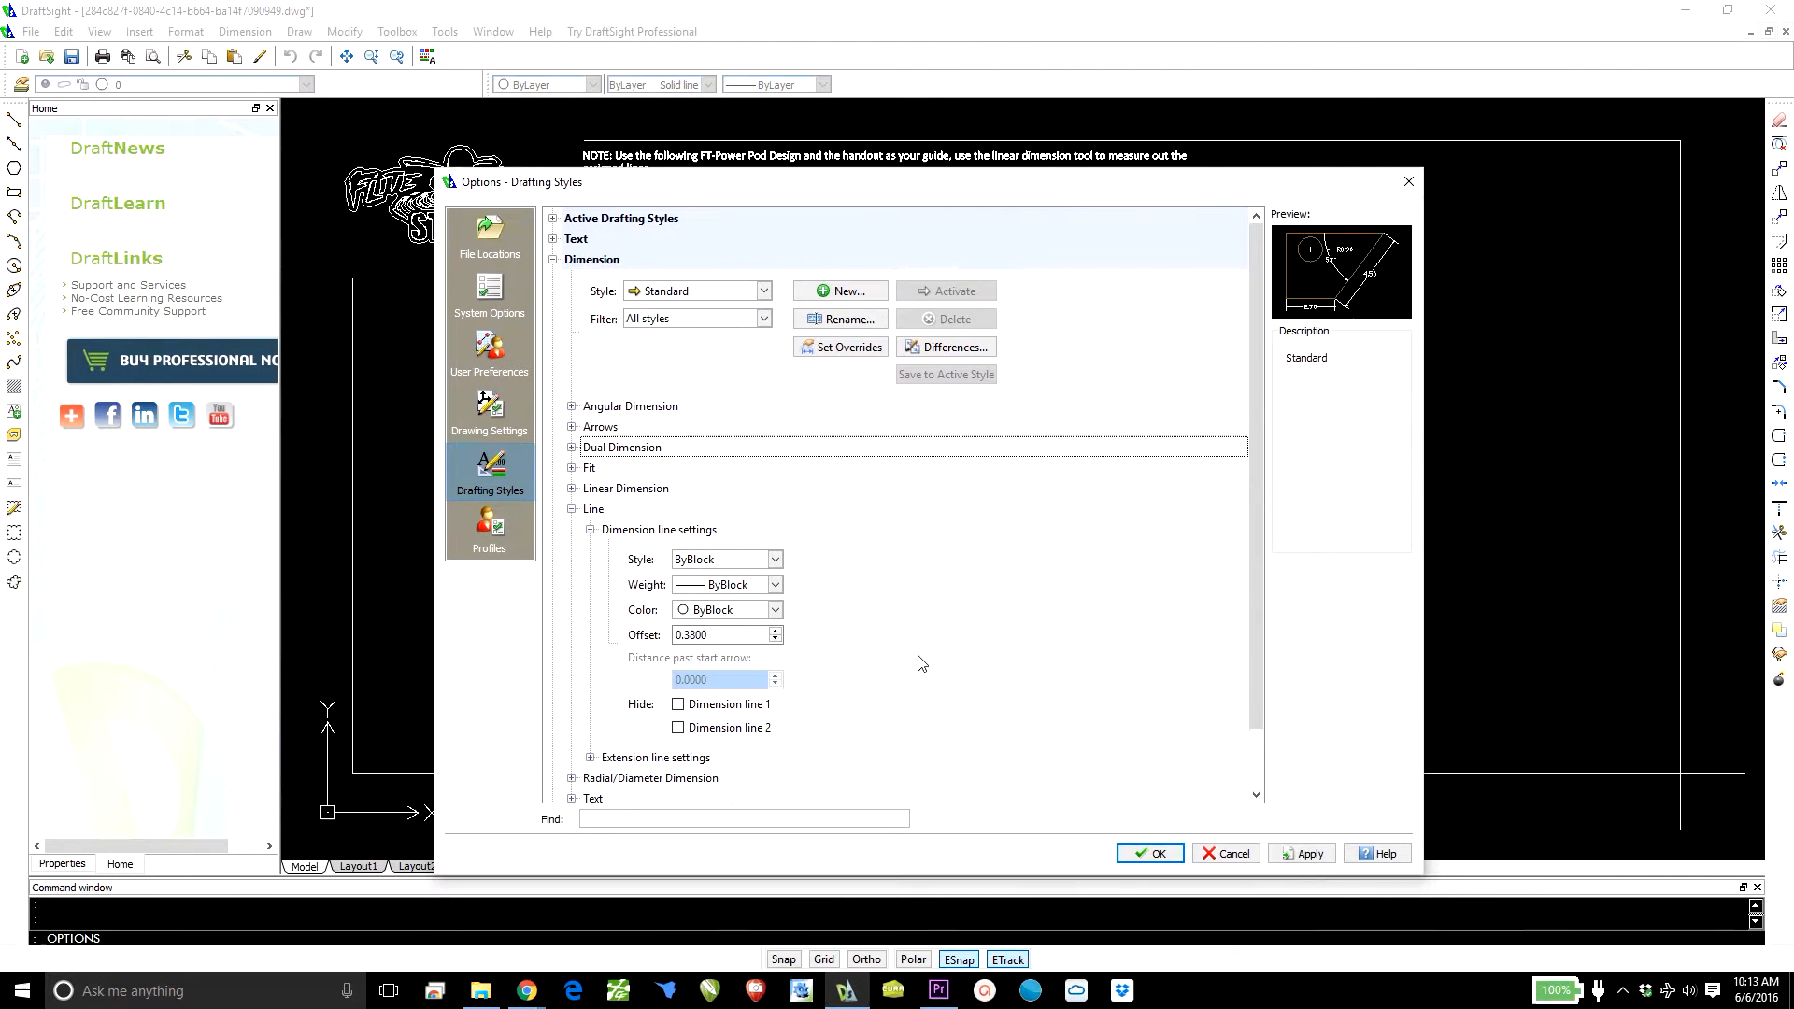
left_click(776, 610)
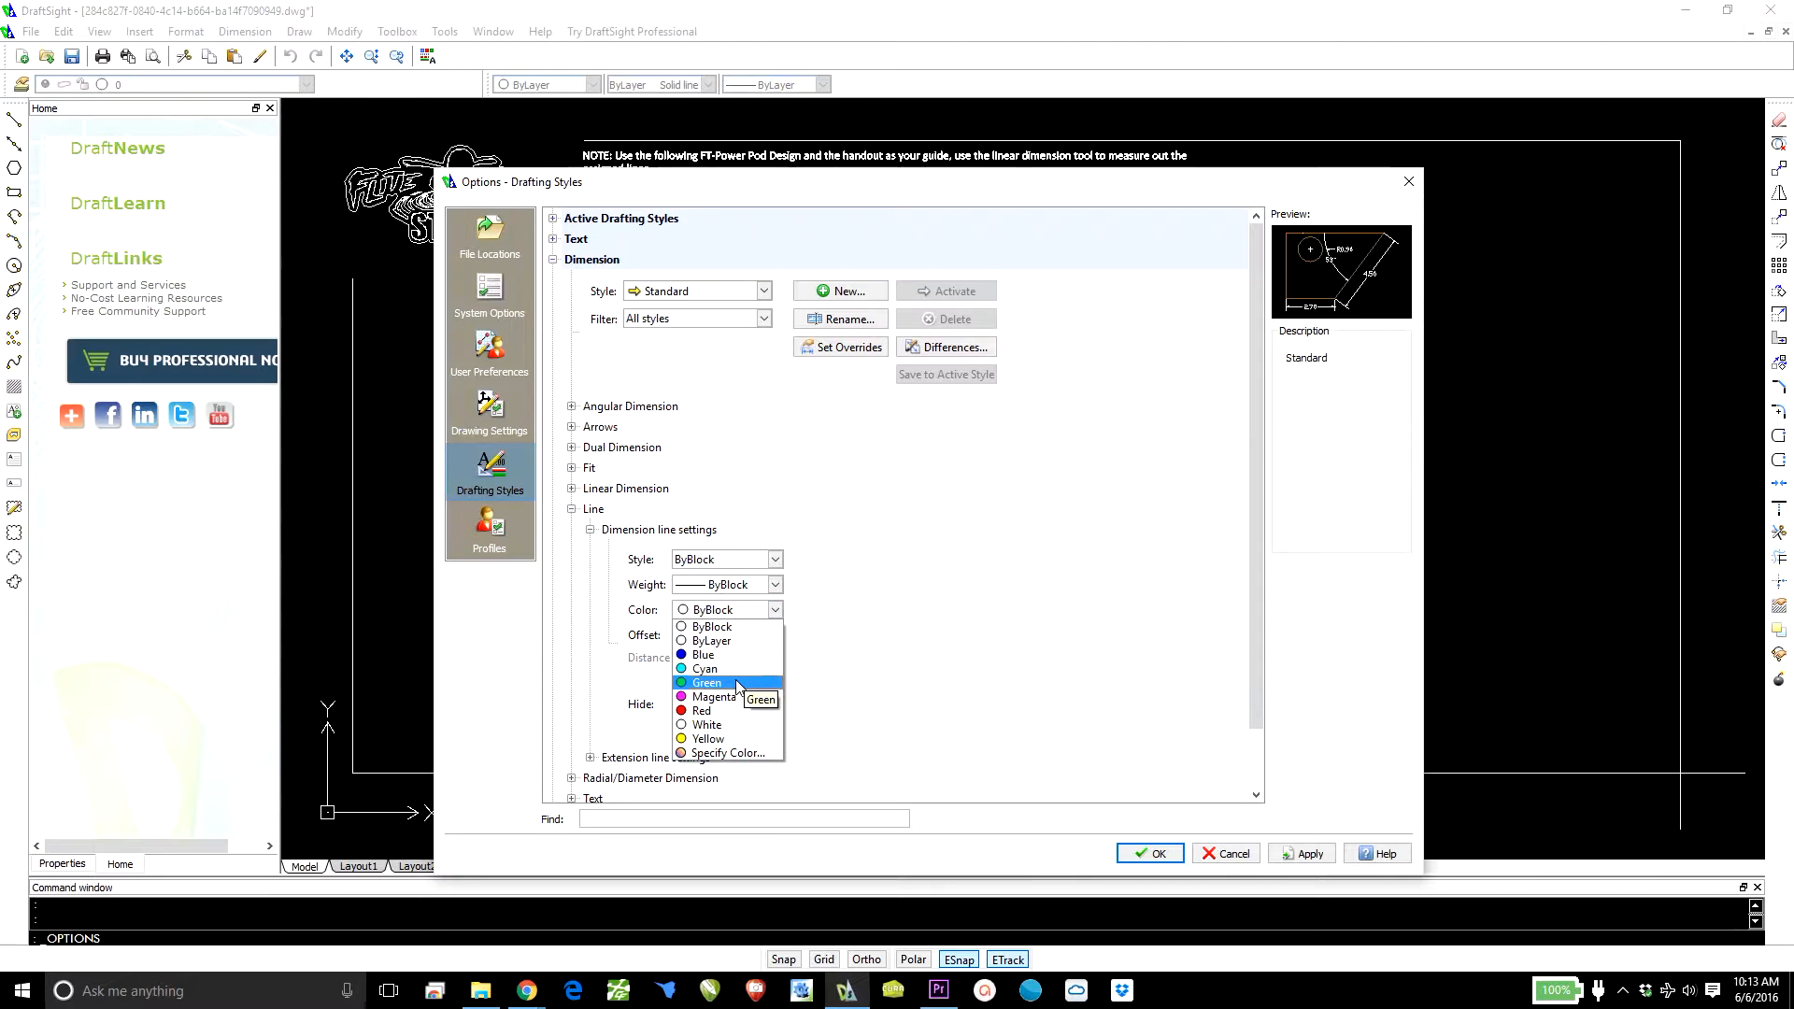
left_click(737, 685)
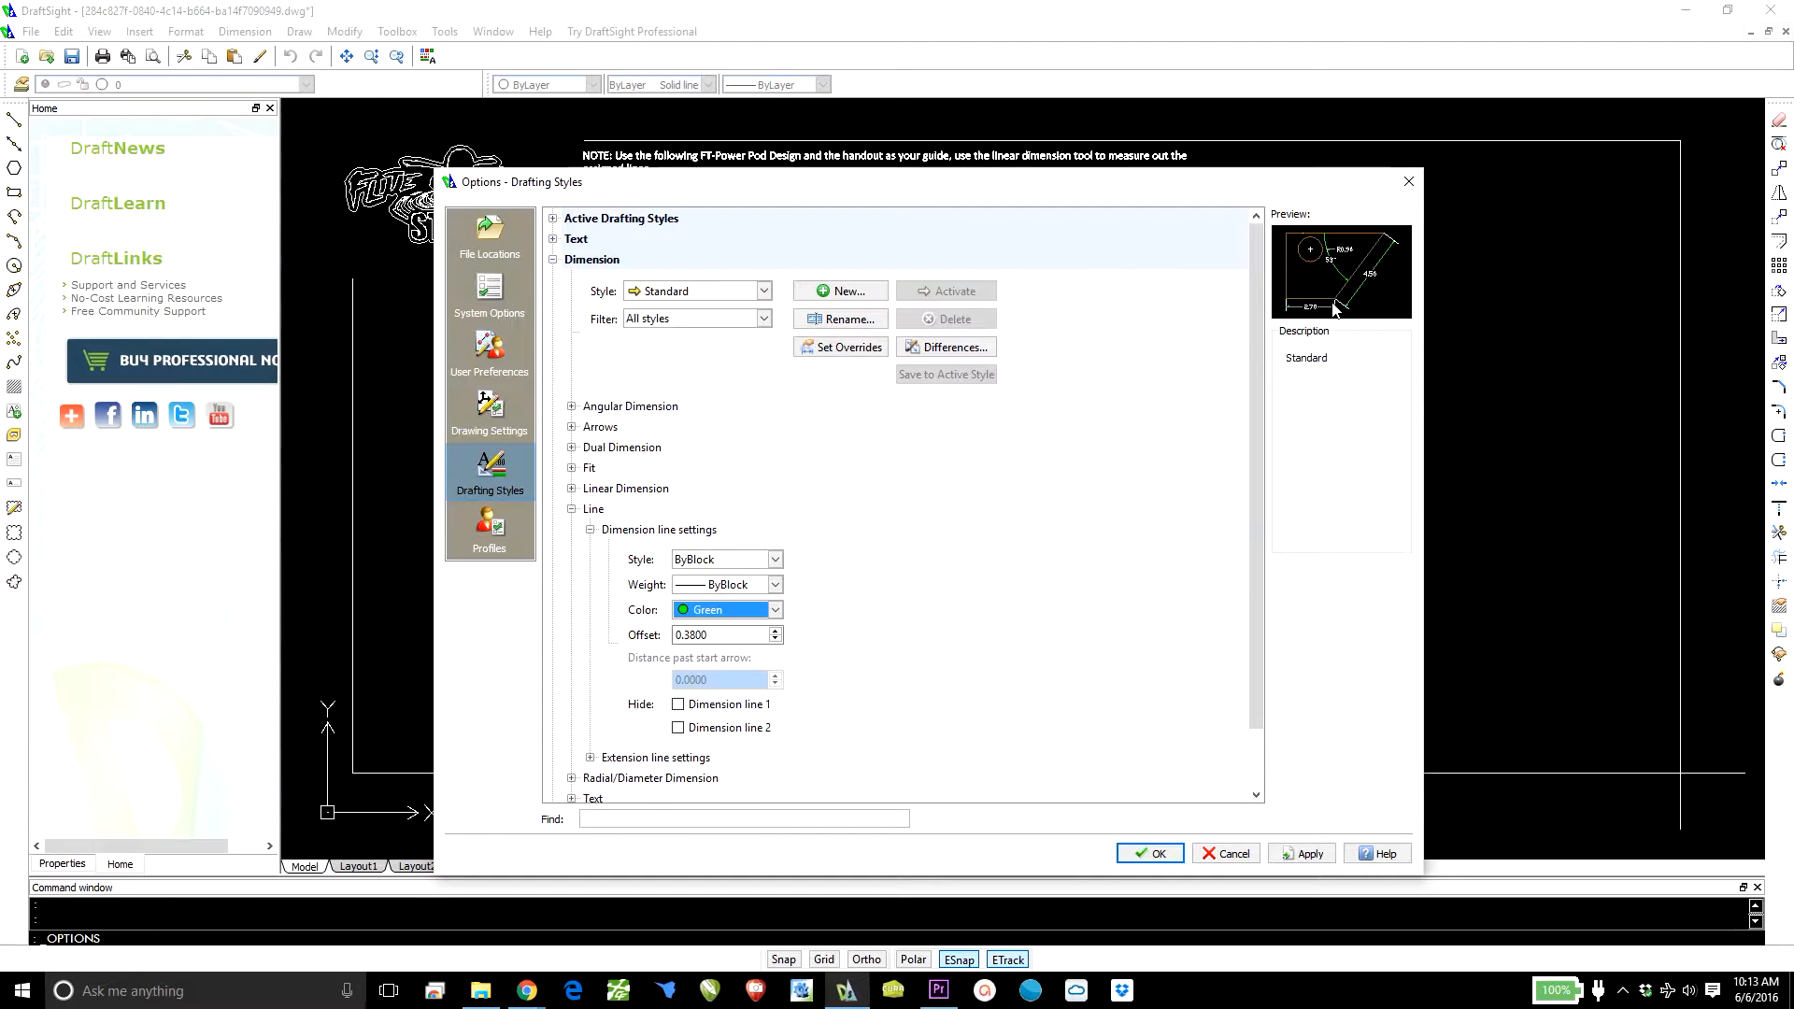
left_click(590, 531)
Step: Set the extension line color of the Standard dimension style to Green
left_click(590, 550)
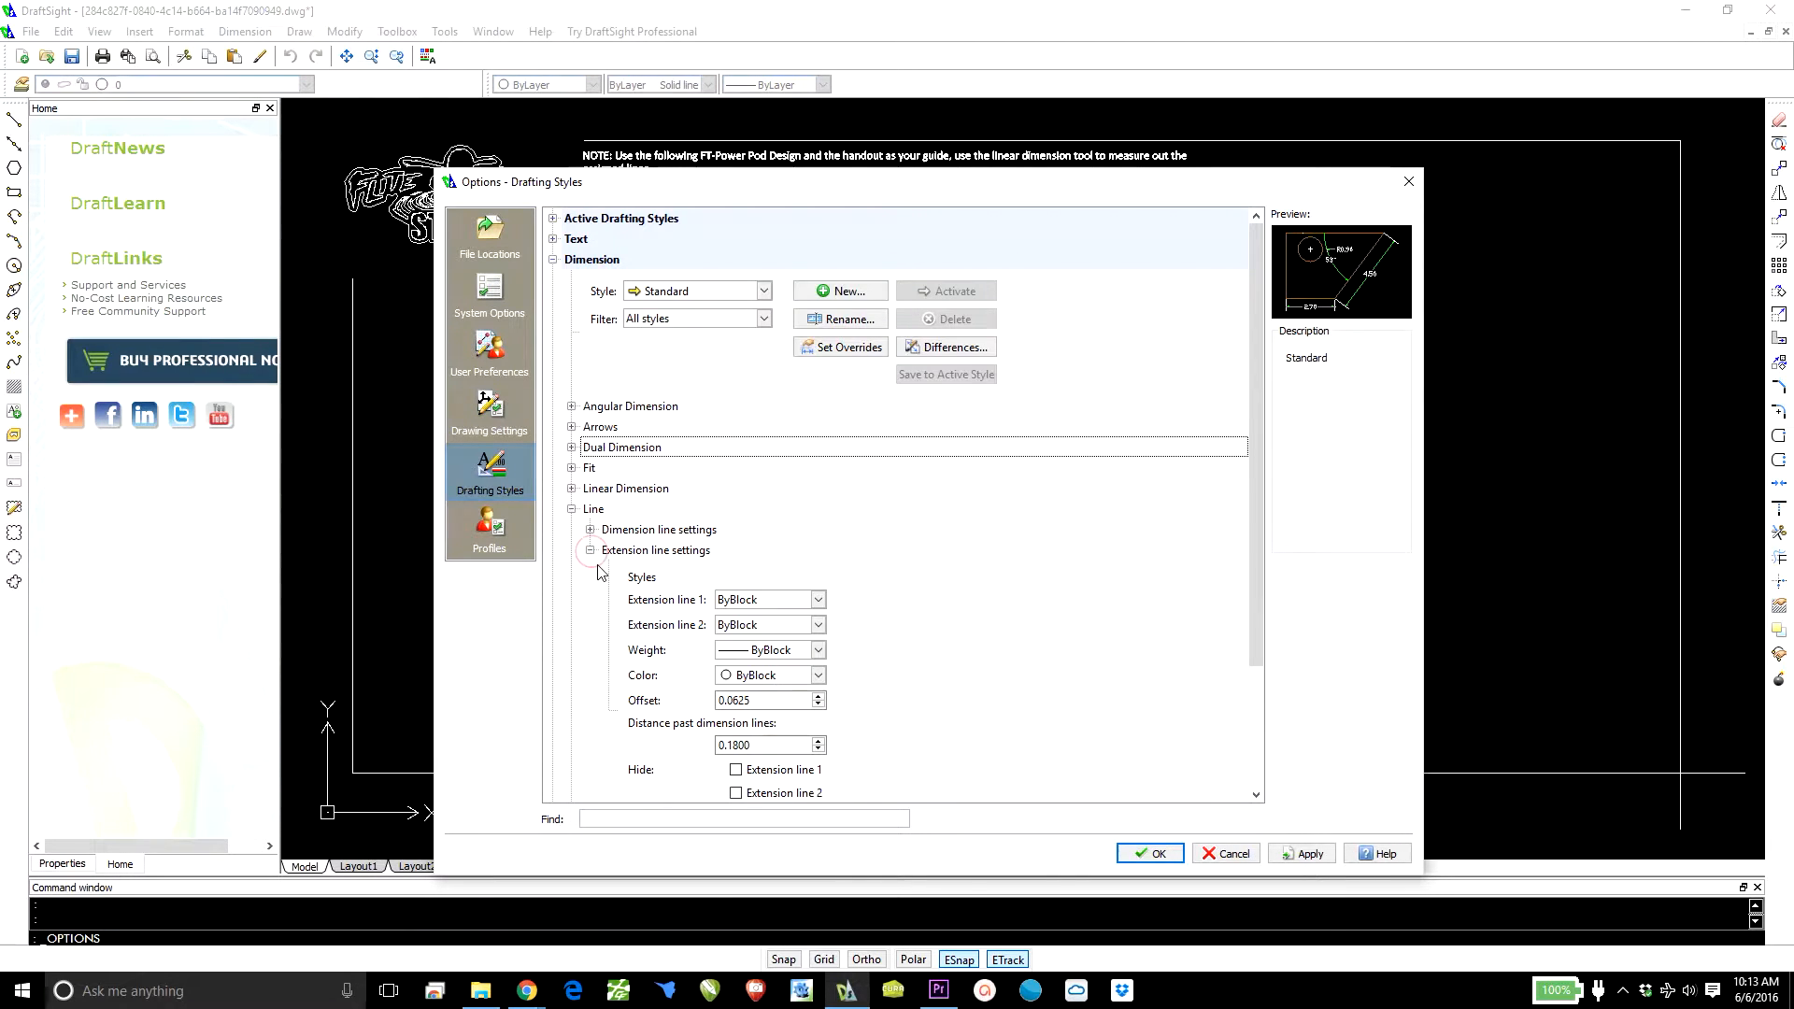
left_click(818, 675)
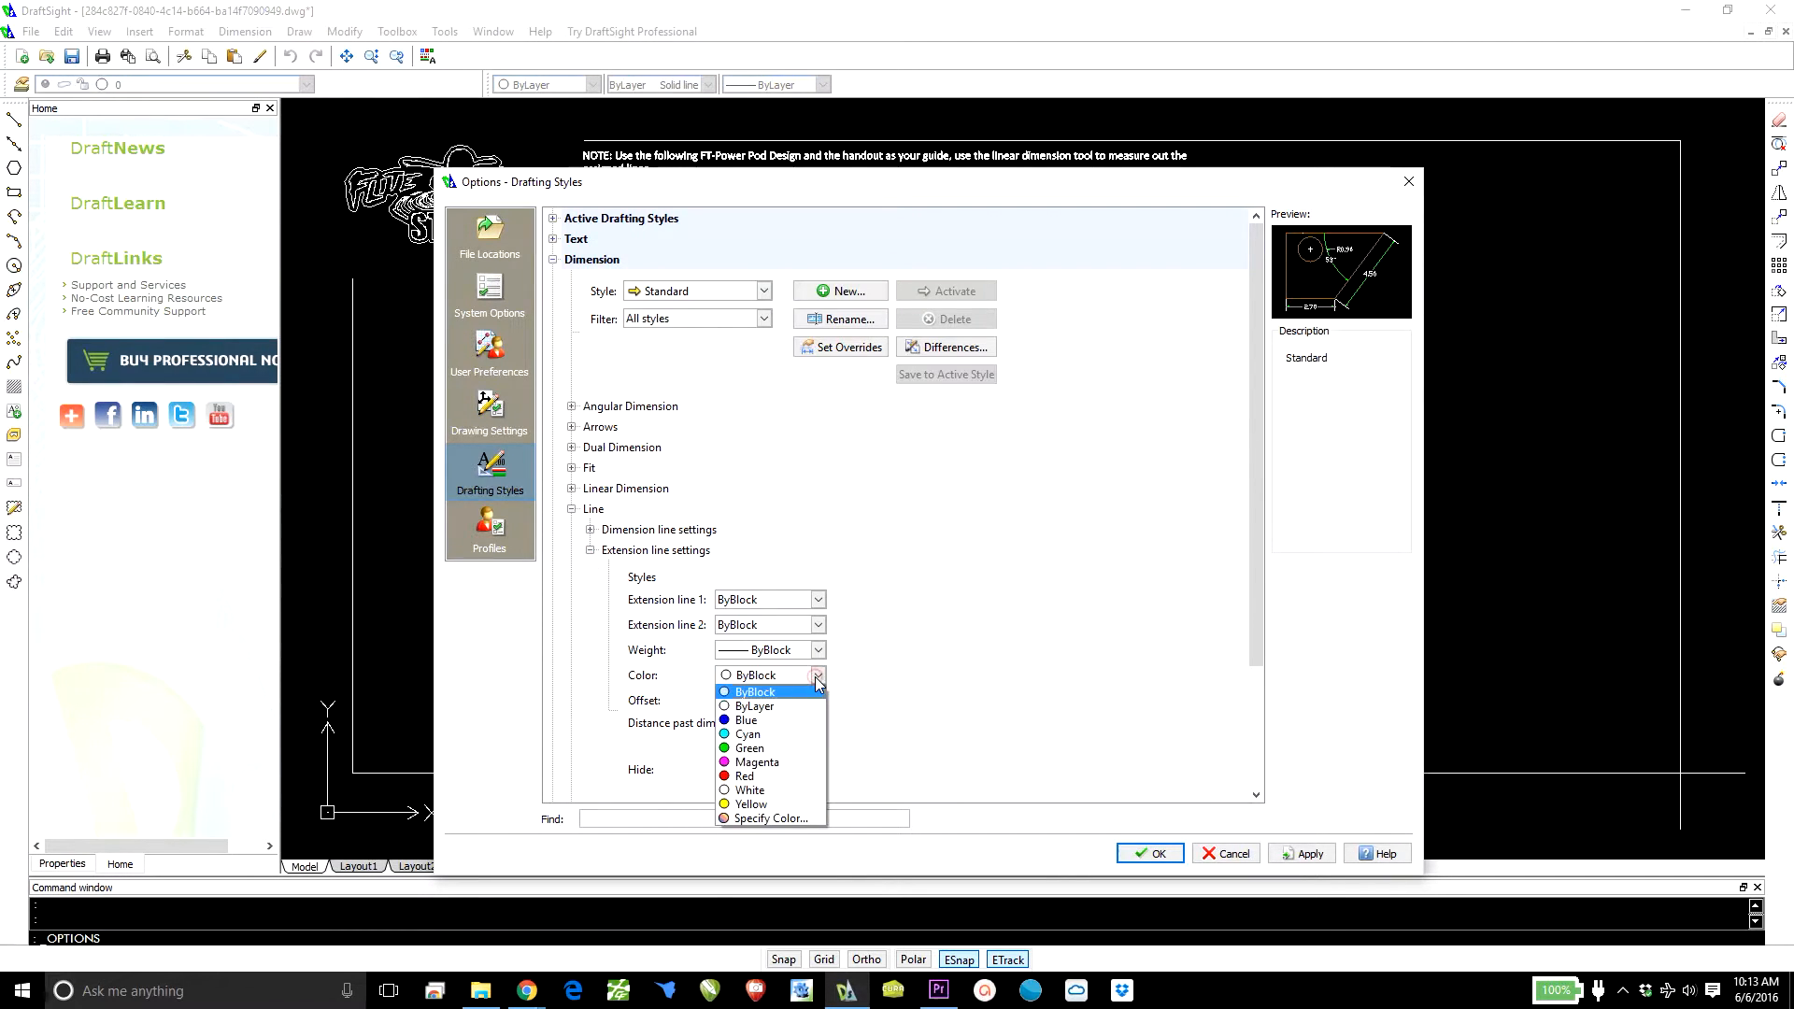
left_click(768, 749)
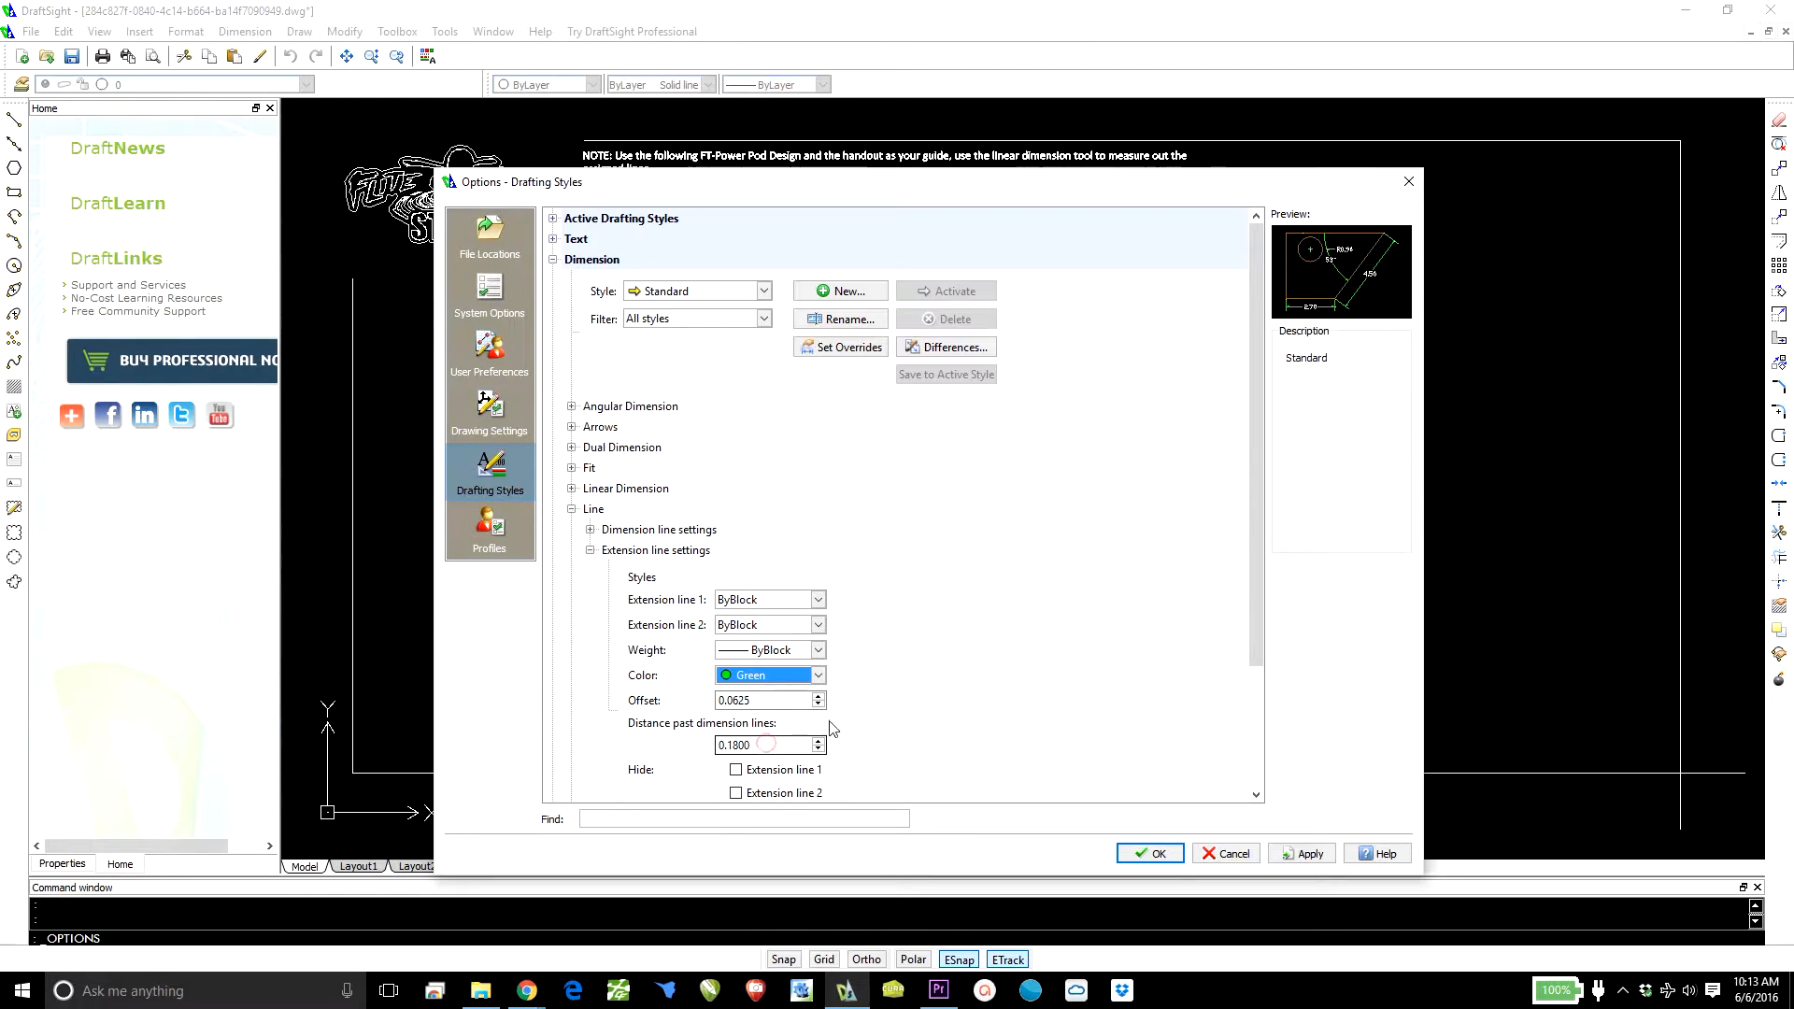
left_click(591, 551)
left_click(570, 510)
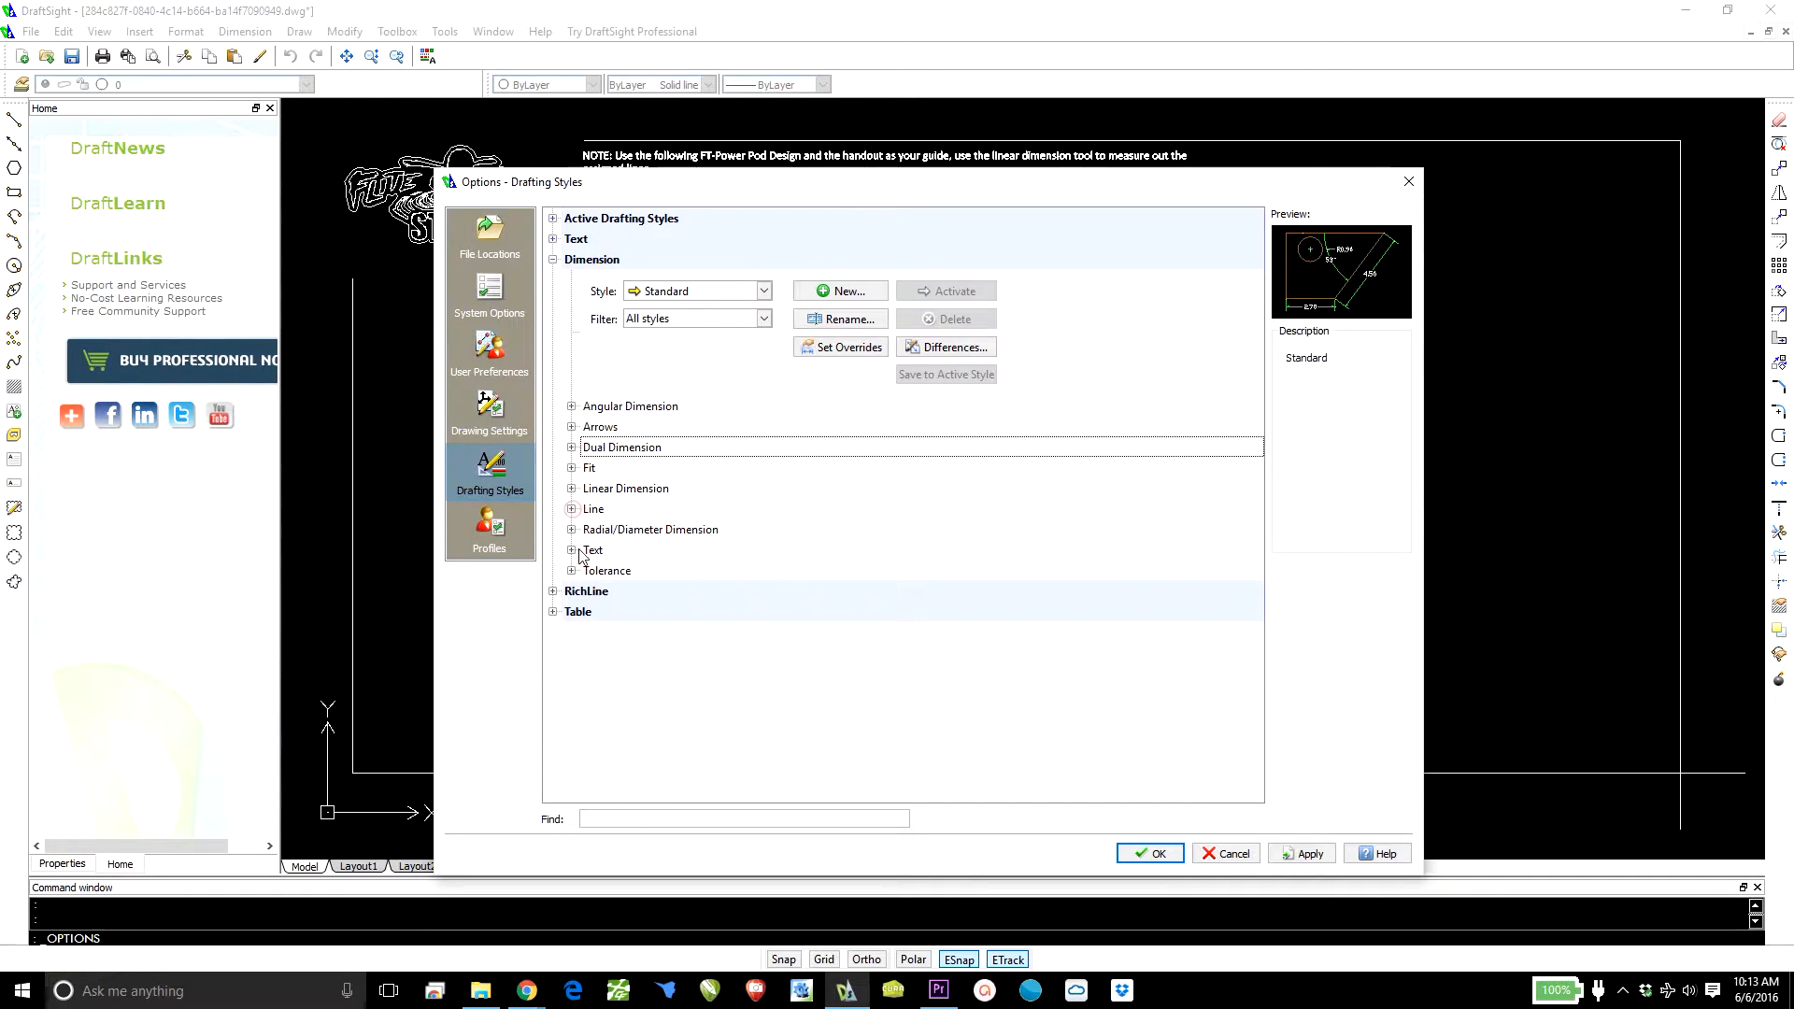
Step: Set the Standard style's dimension text height to 0.125 and its text color to Green
left_click(571, 550)
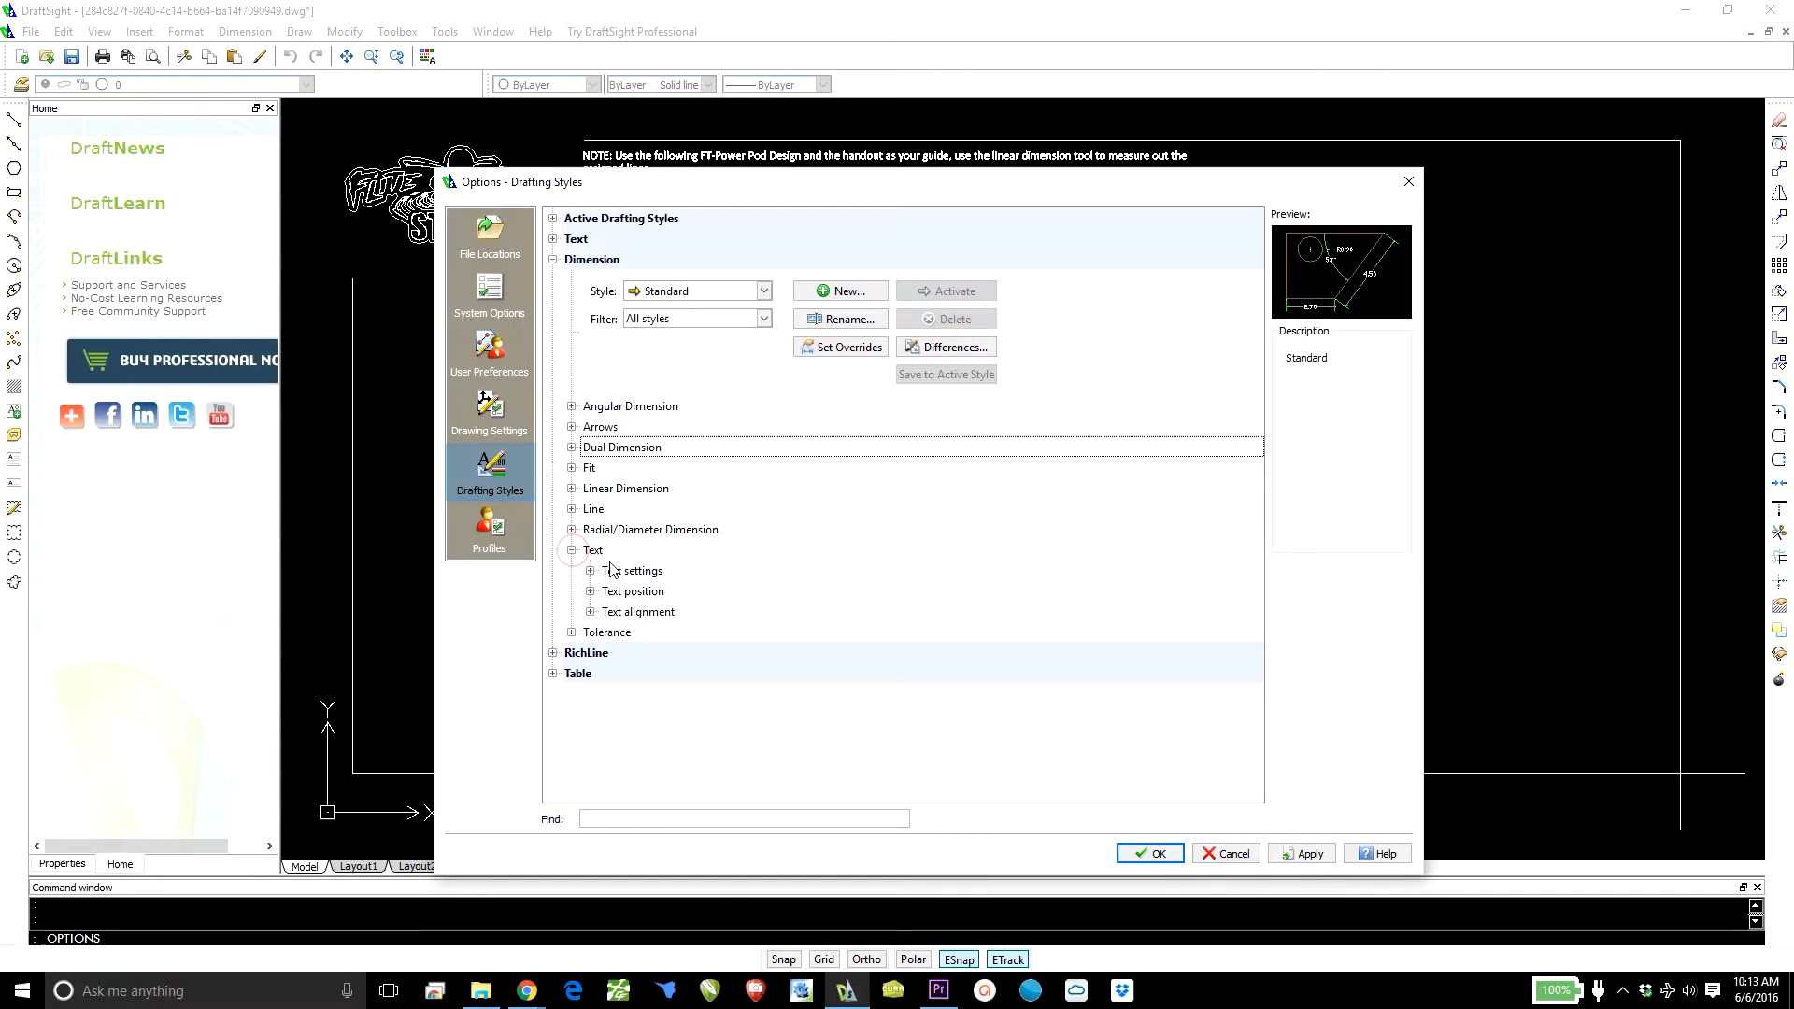
left_click(591, 572)
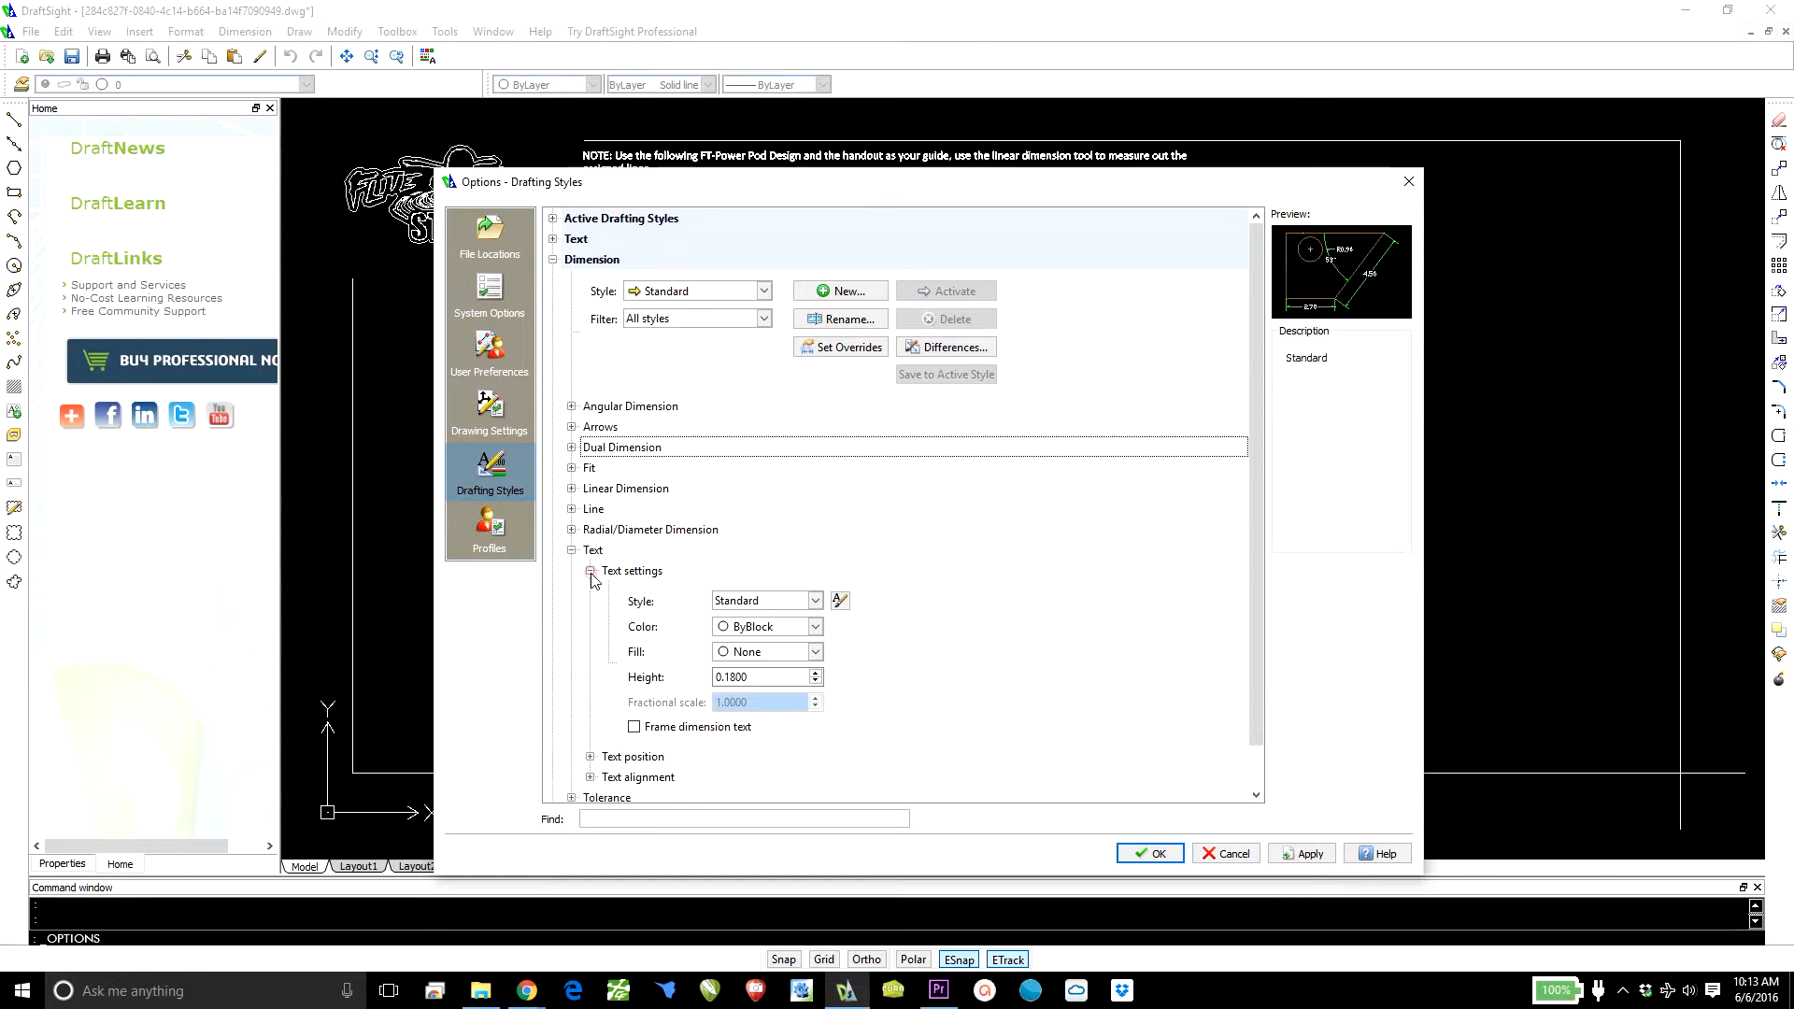
left_click_drag(767, 679, 729, 677)
key("BackSpace")
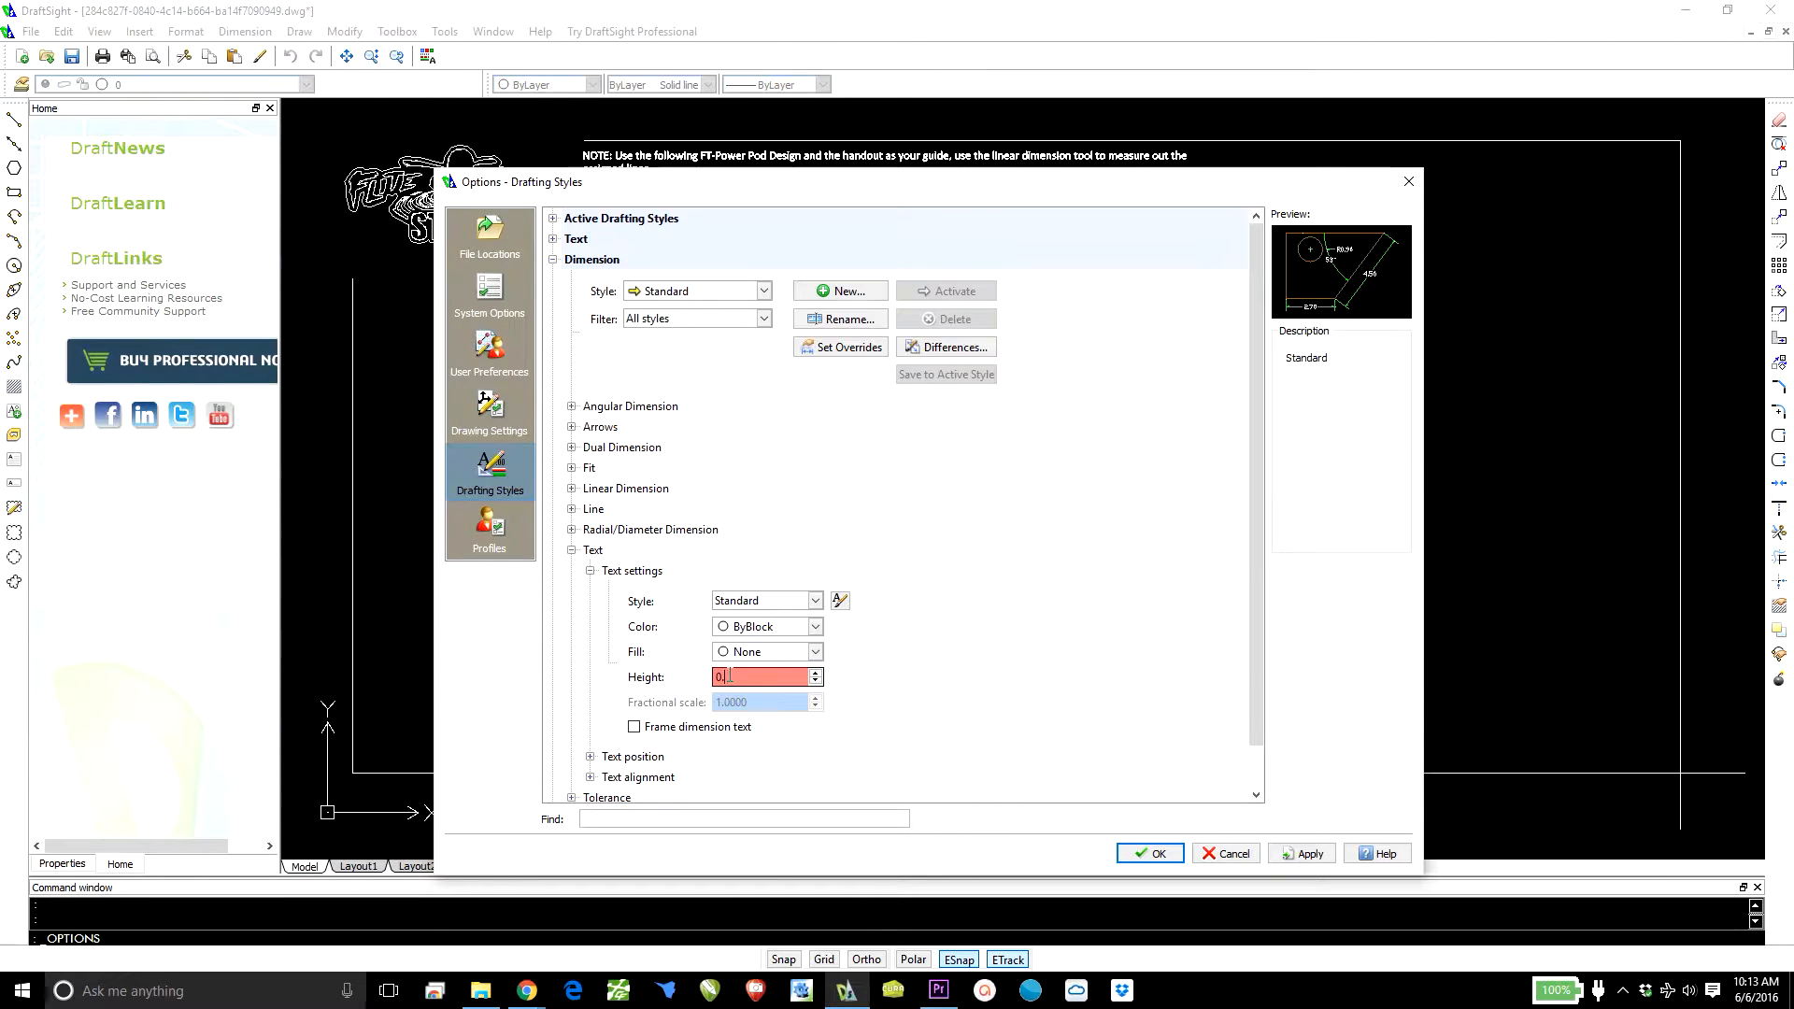
type("125")
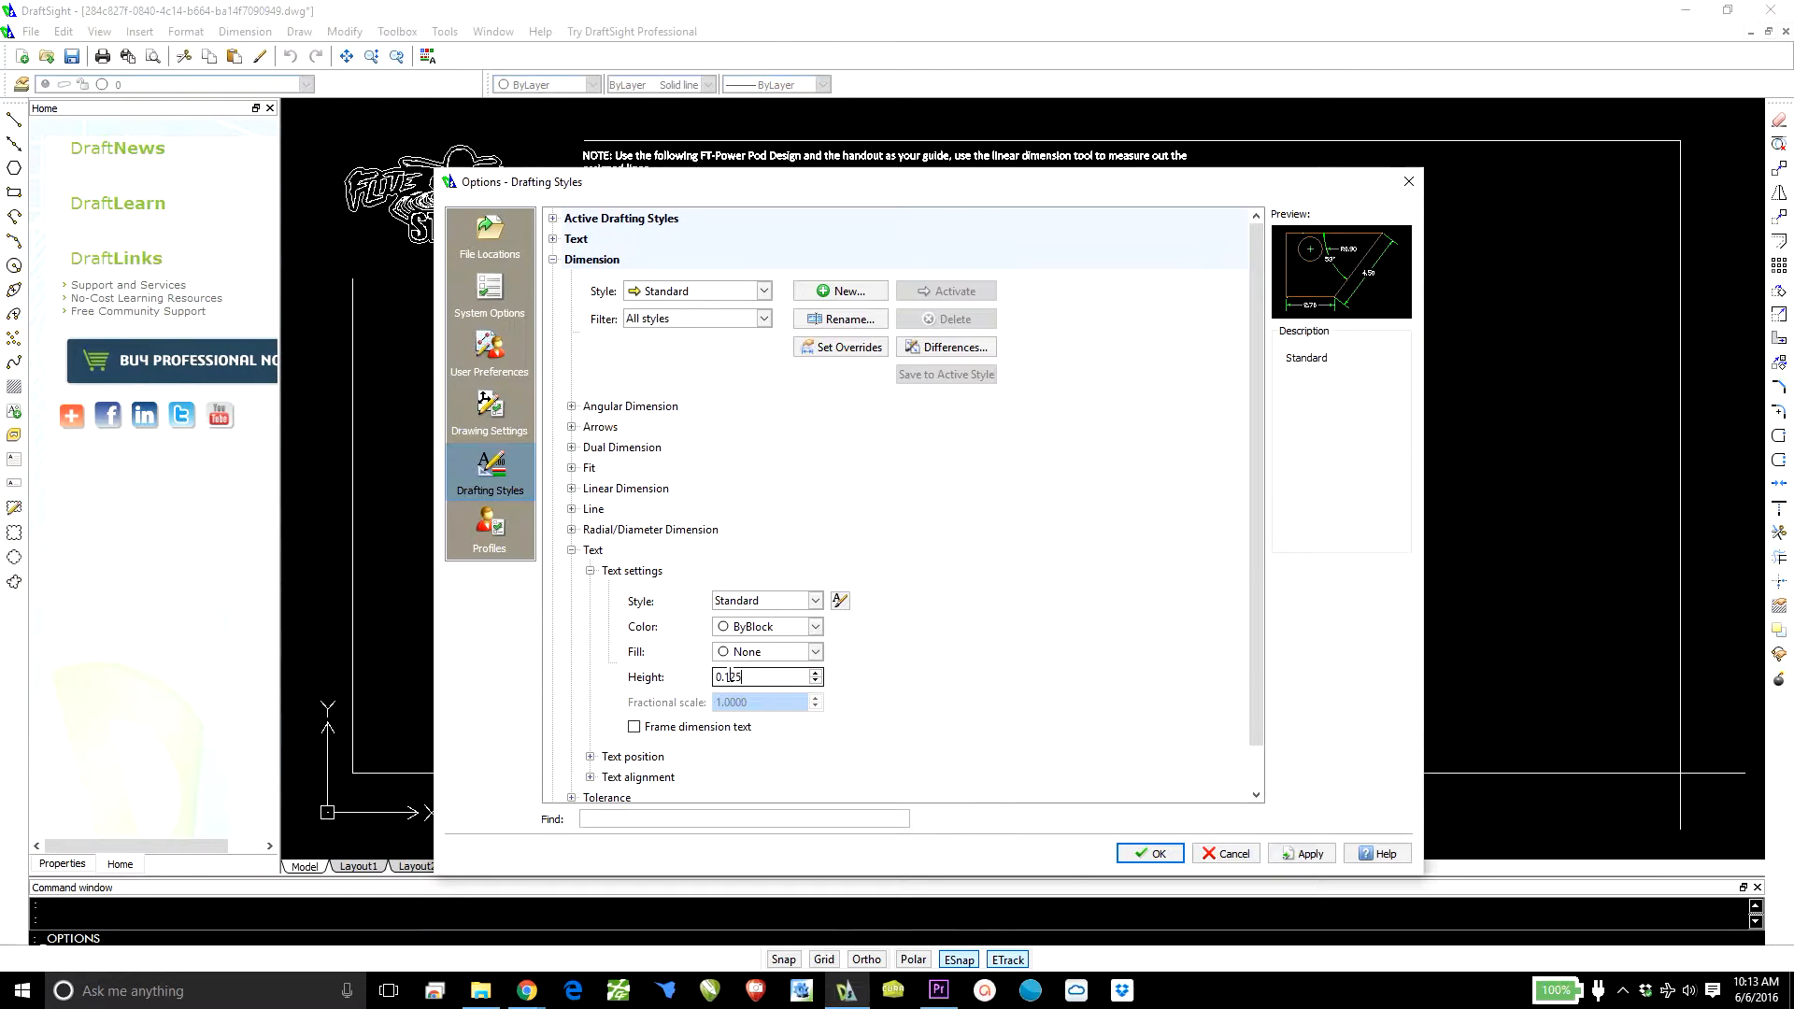
left_click(815, 626)
left_click(748, 699)
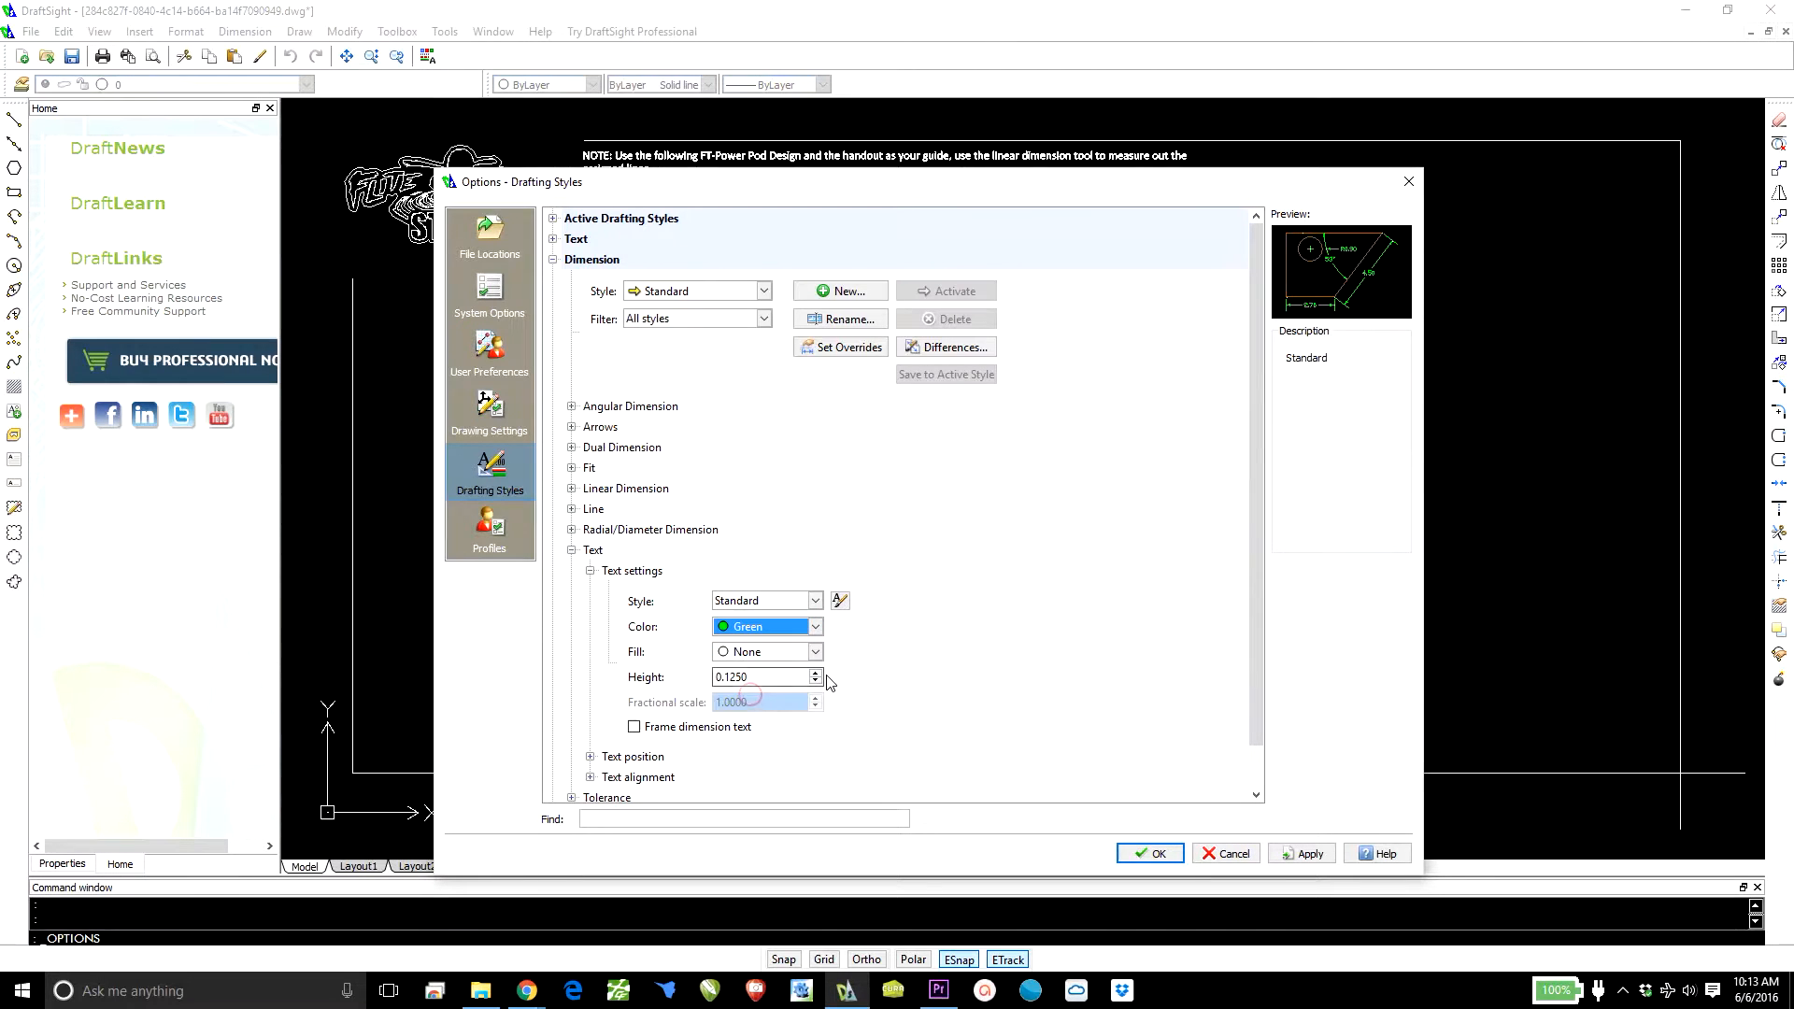
left_click(892, 706)
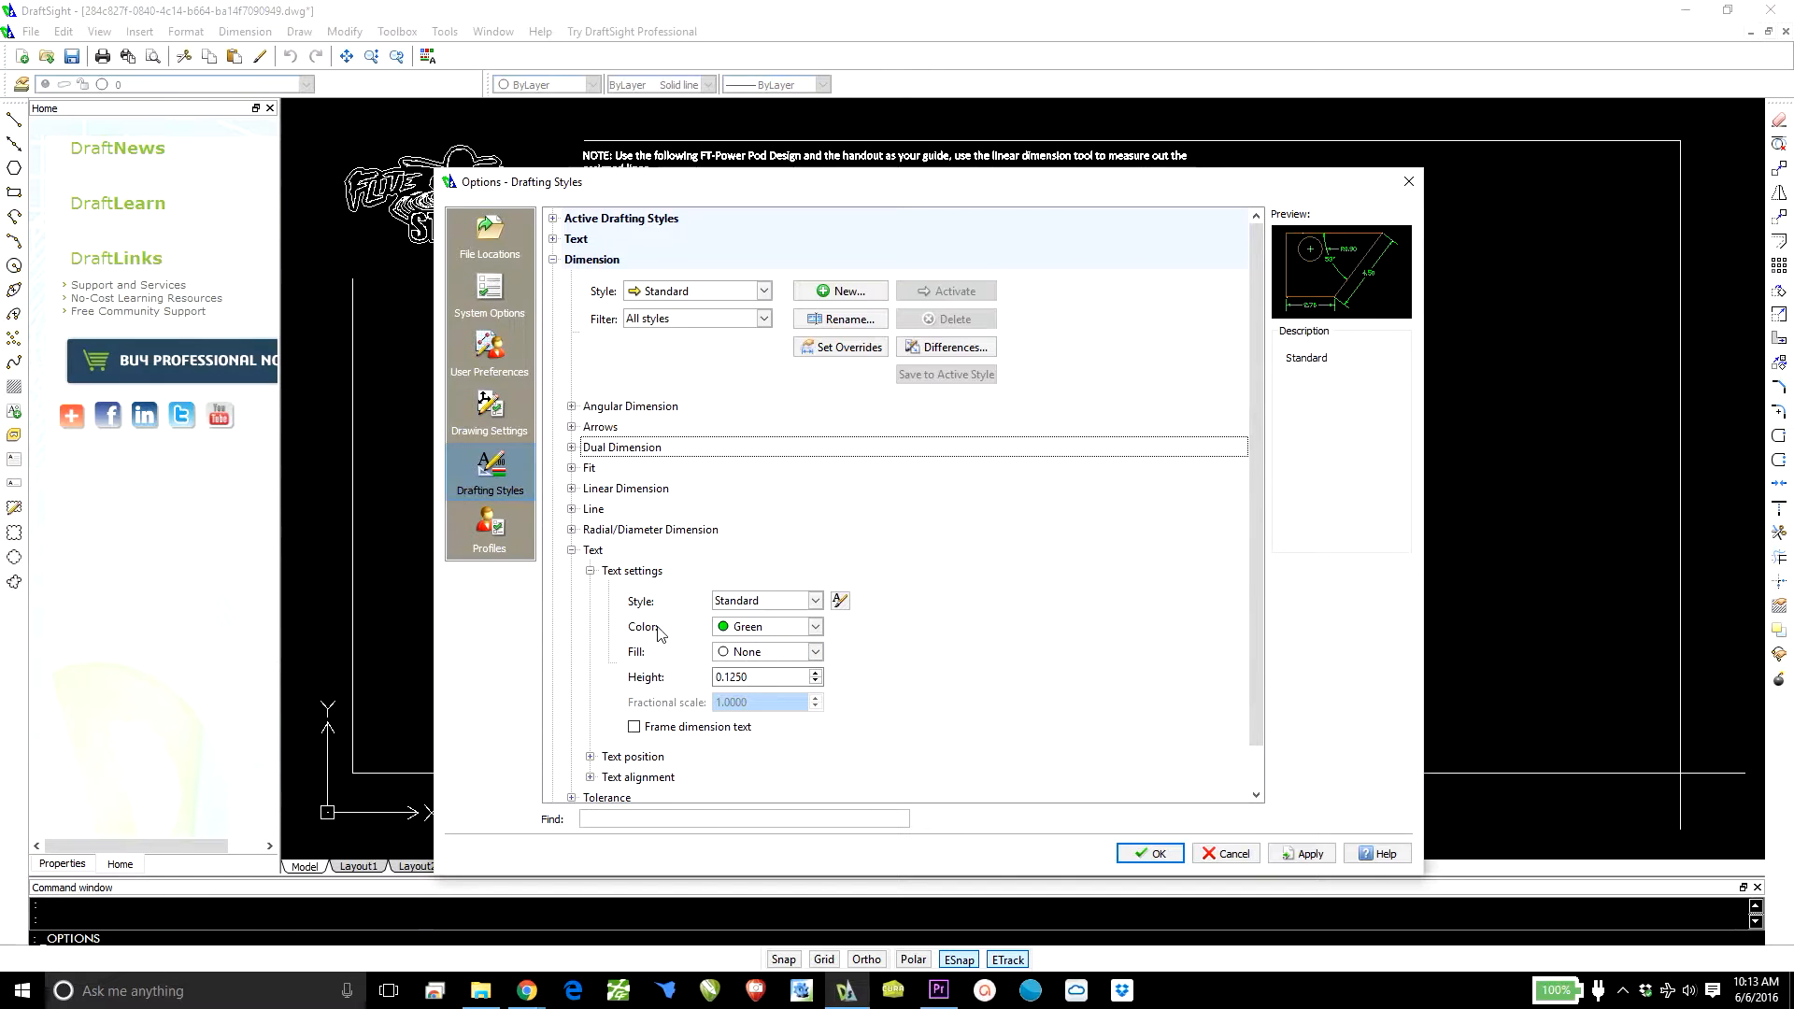
Step: Review the Standard style's tolerance settings, leaving the calculation at None, and apply the dimension style changes
left_click(572, 551)
left_click(572, 571)
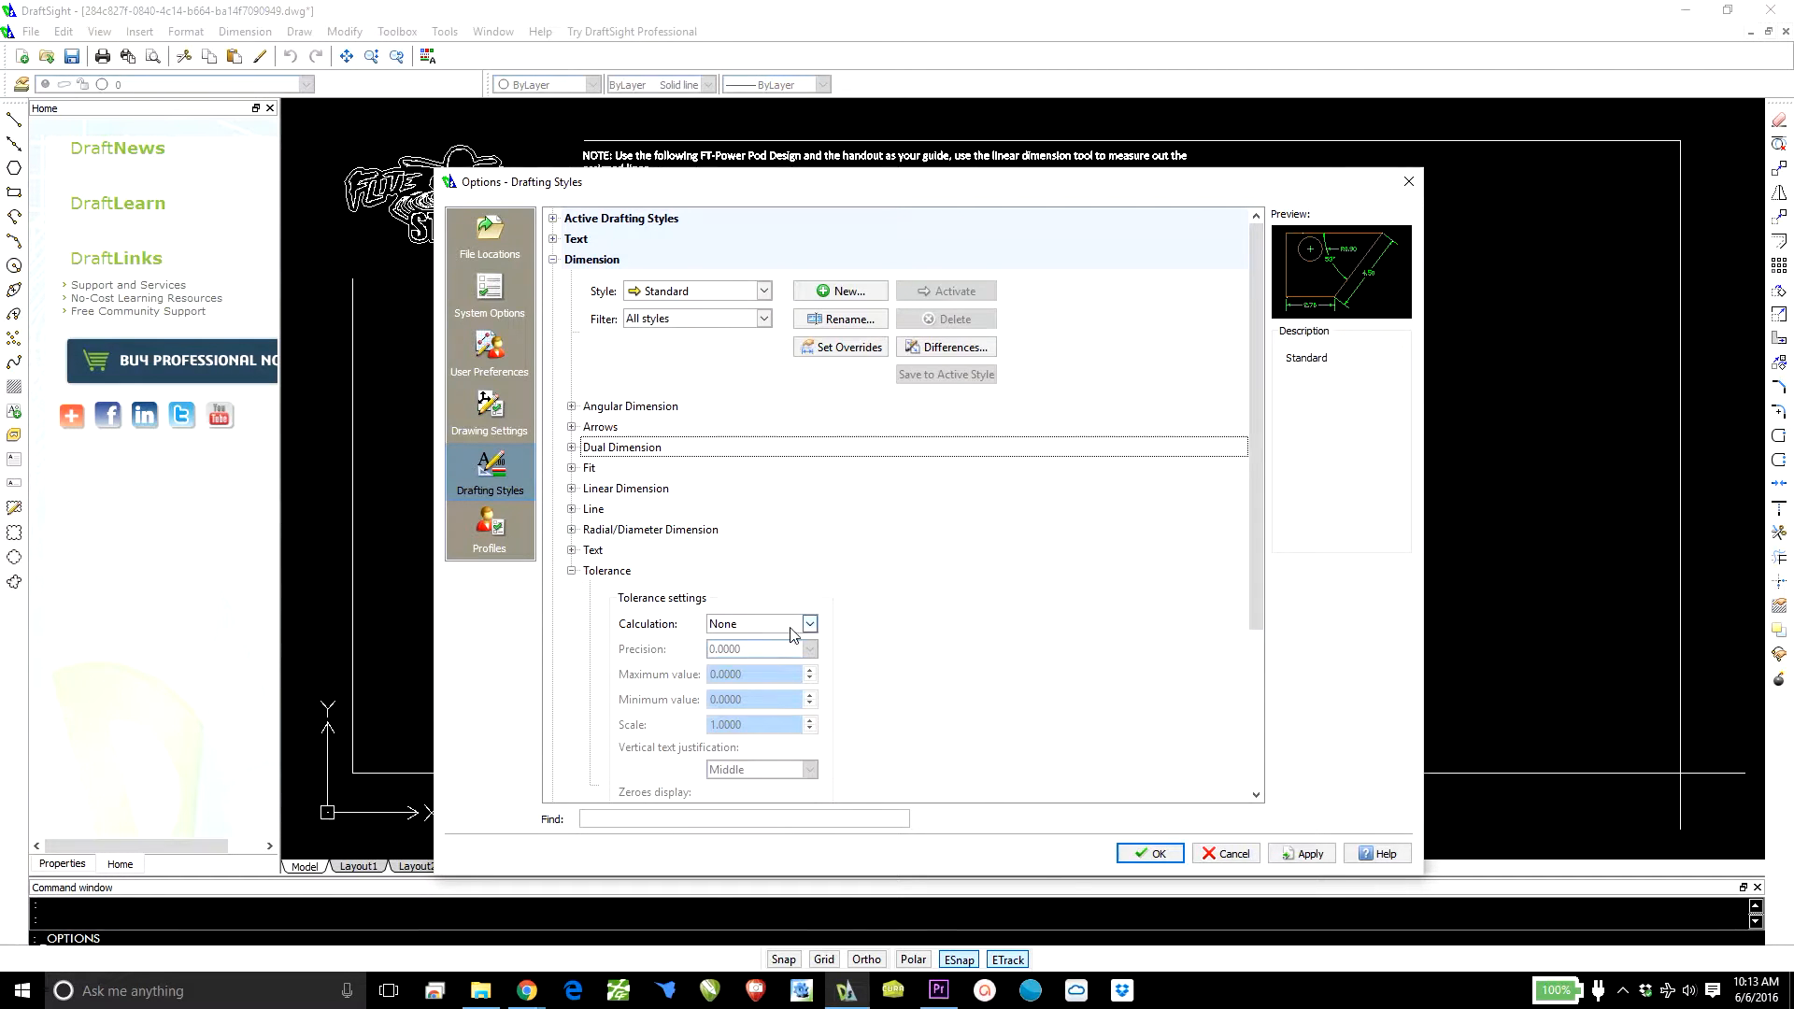
left_click(572, 571)
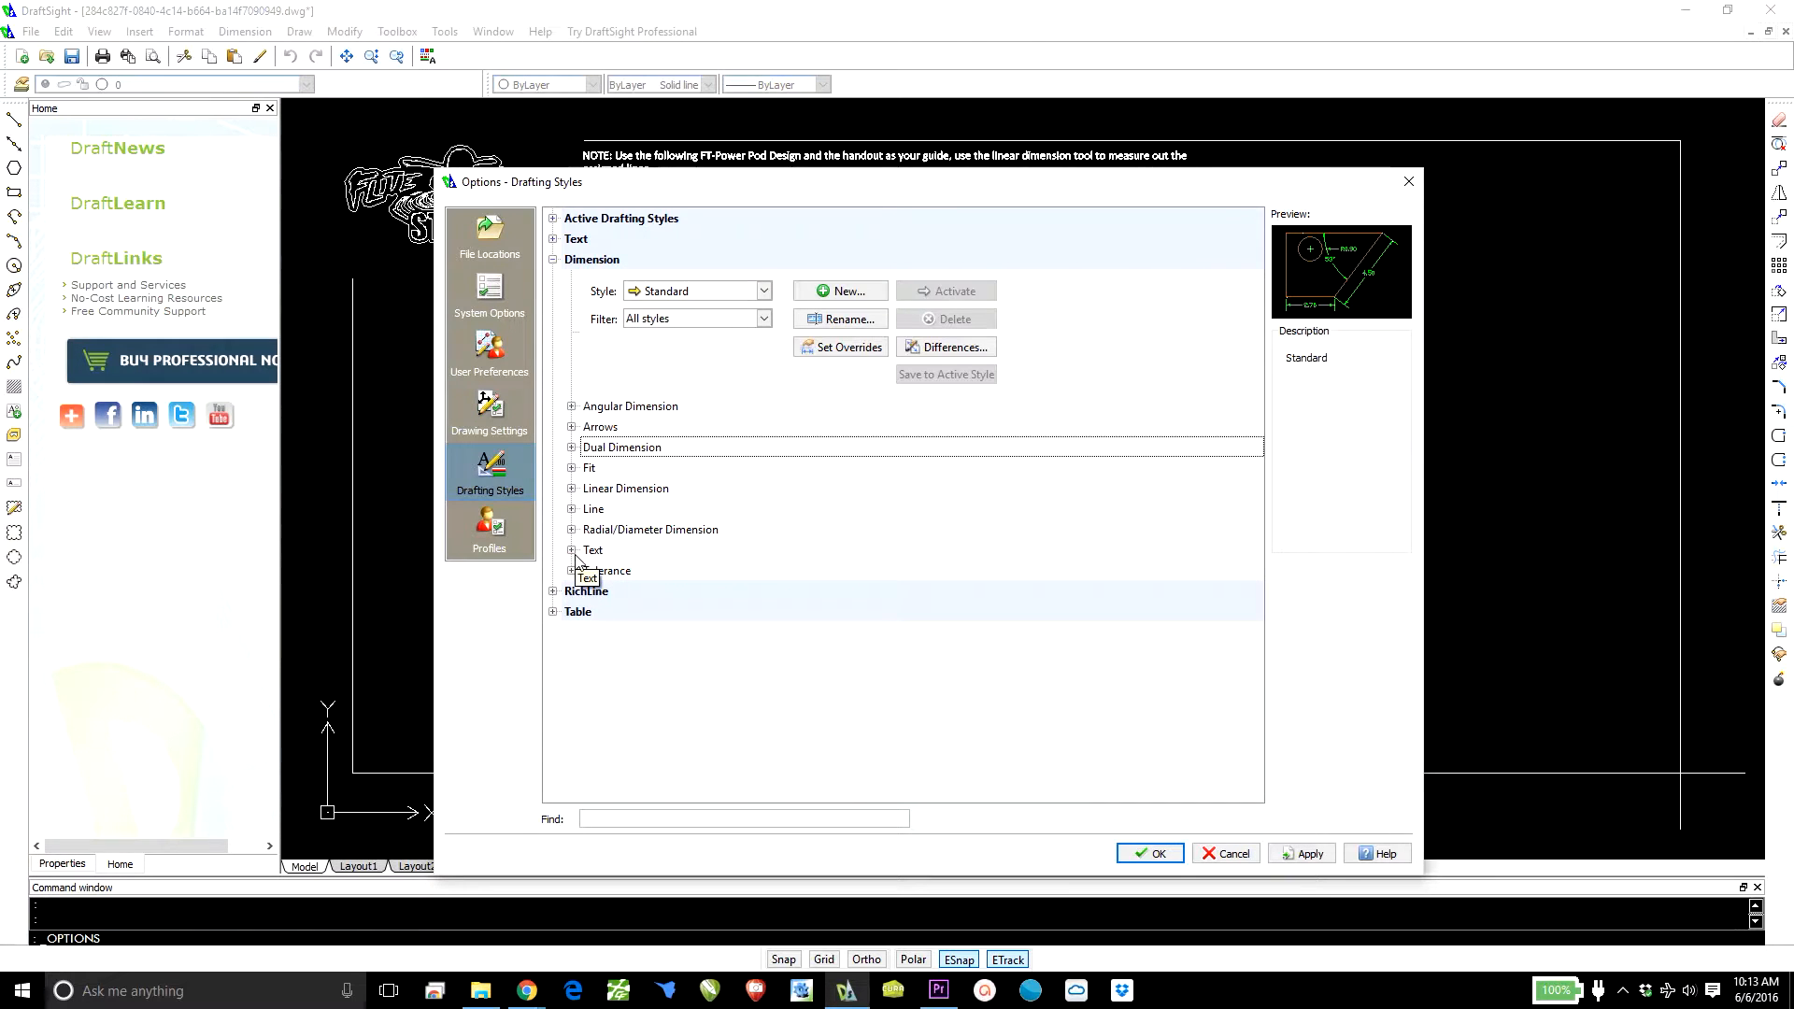
left_click(1306, 853)
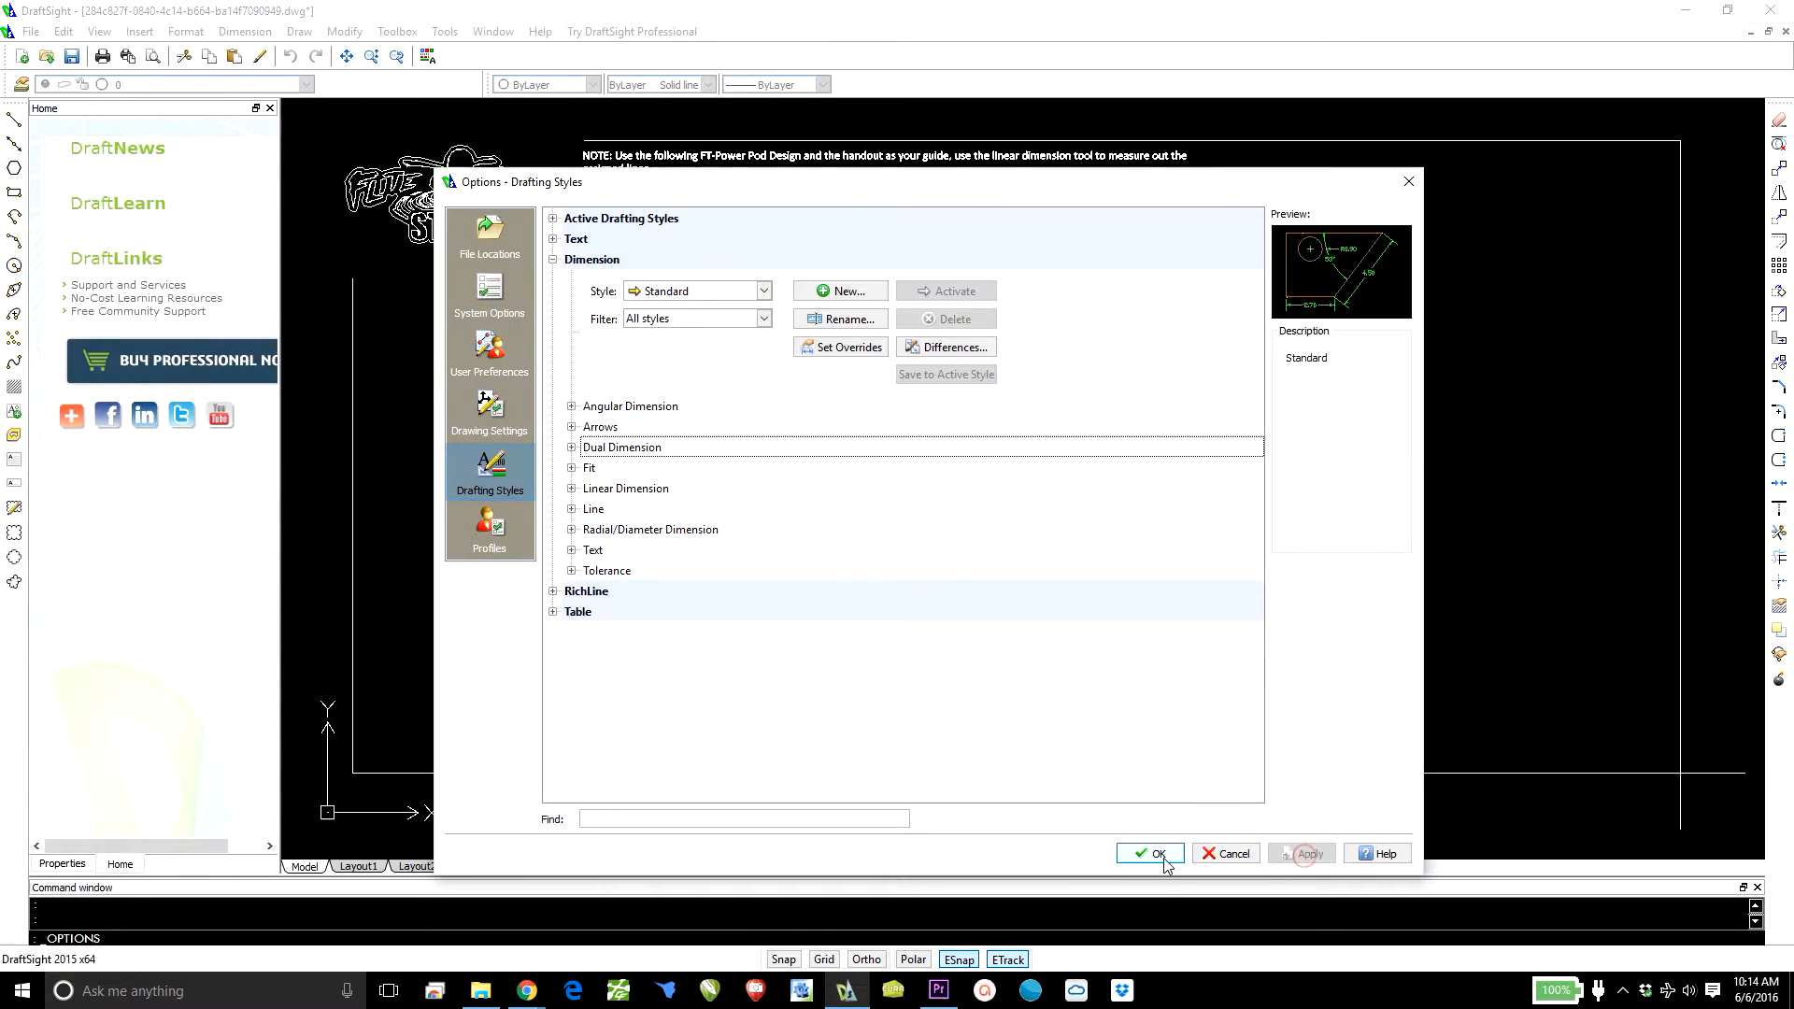
left_click(1153, 853)
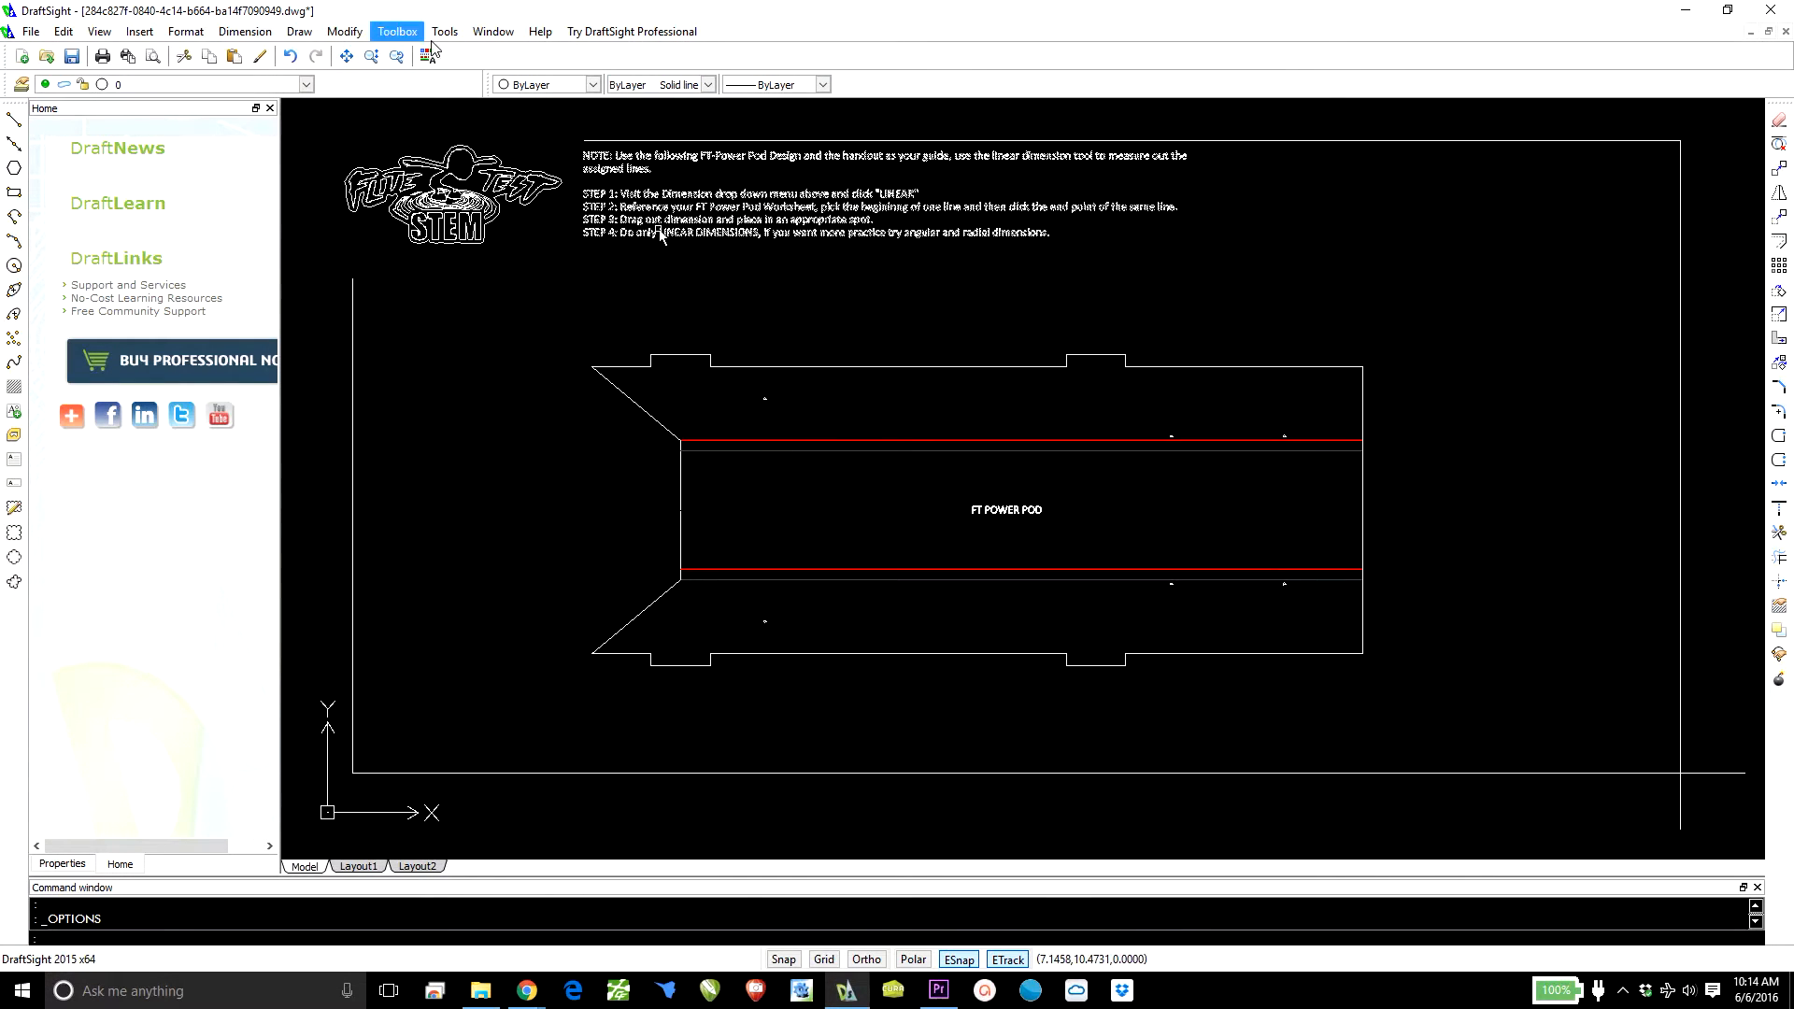
Step: Add an aligned dimension to the pod's upper edge between the two tabs, placed above the outline
left_click(264, 35)
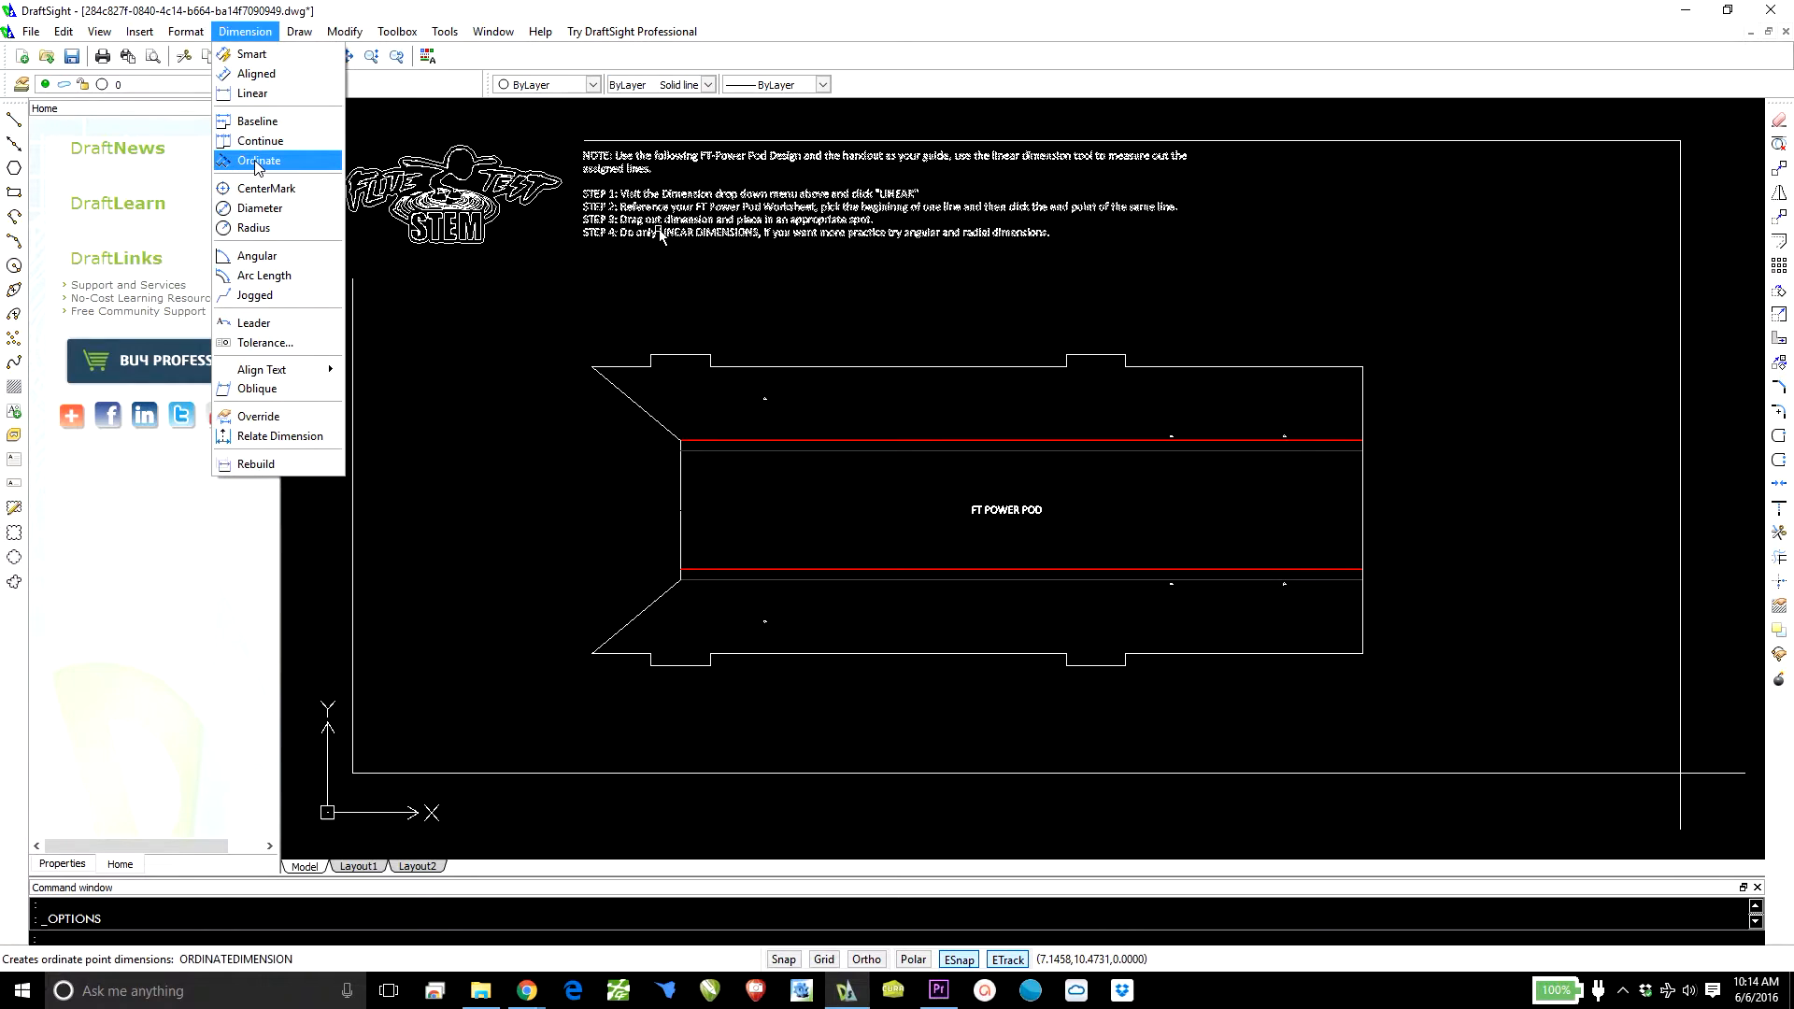
left_click(254, 94)
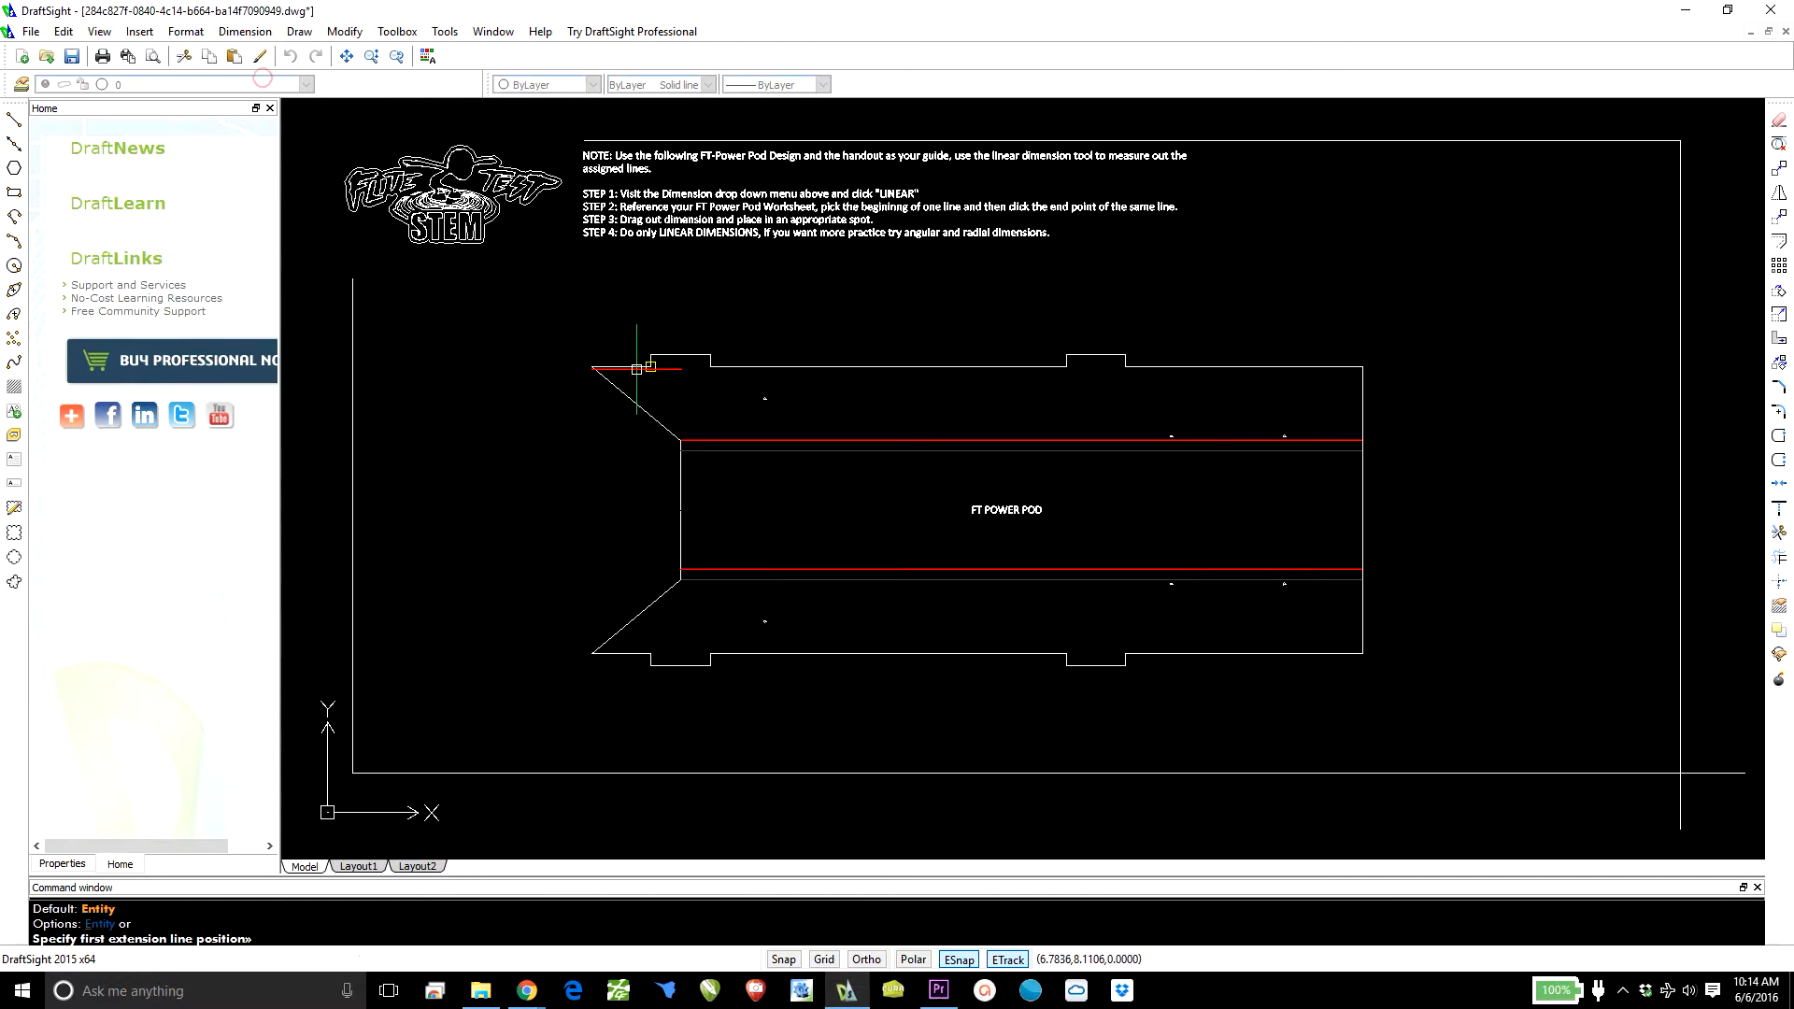
left_click(710, 367)
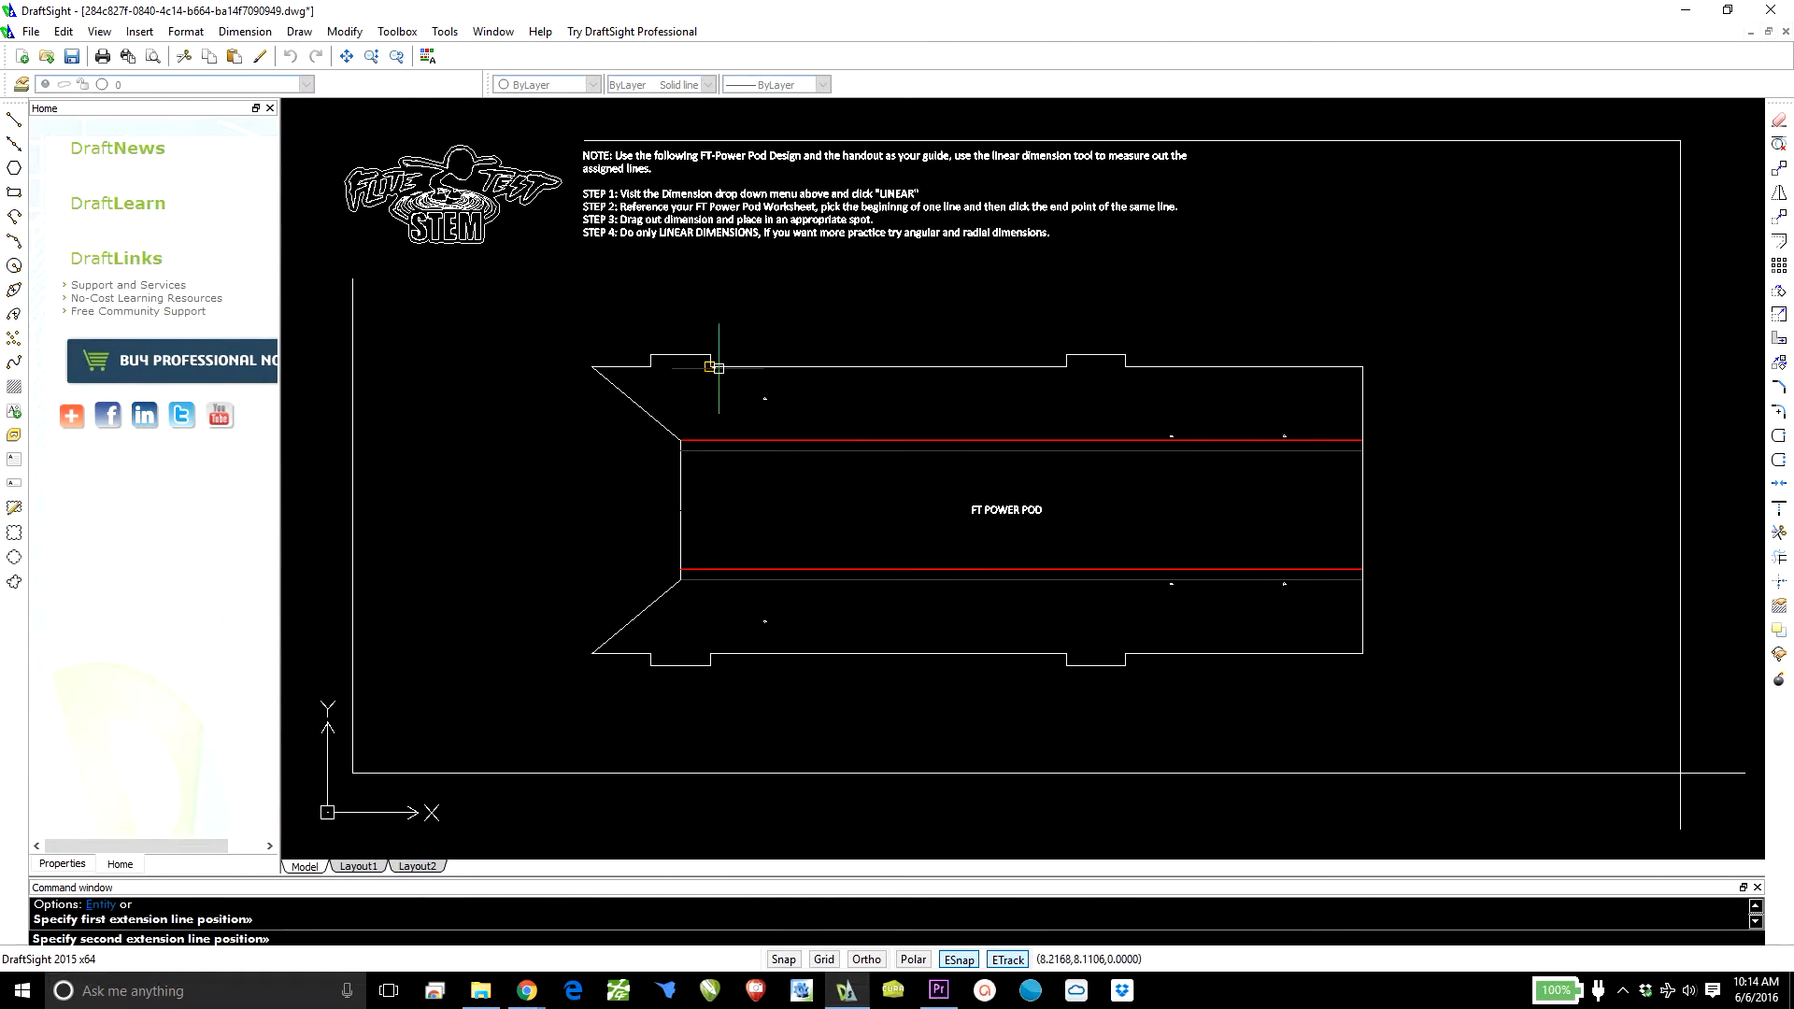
left_click(1066, 366)
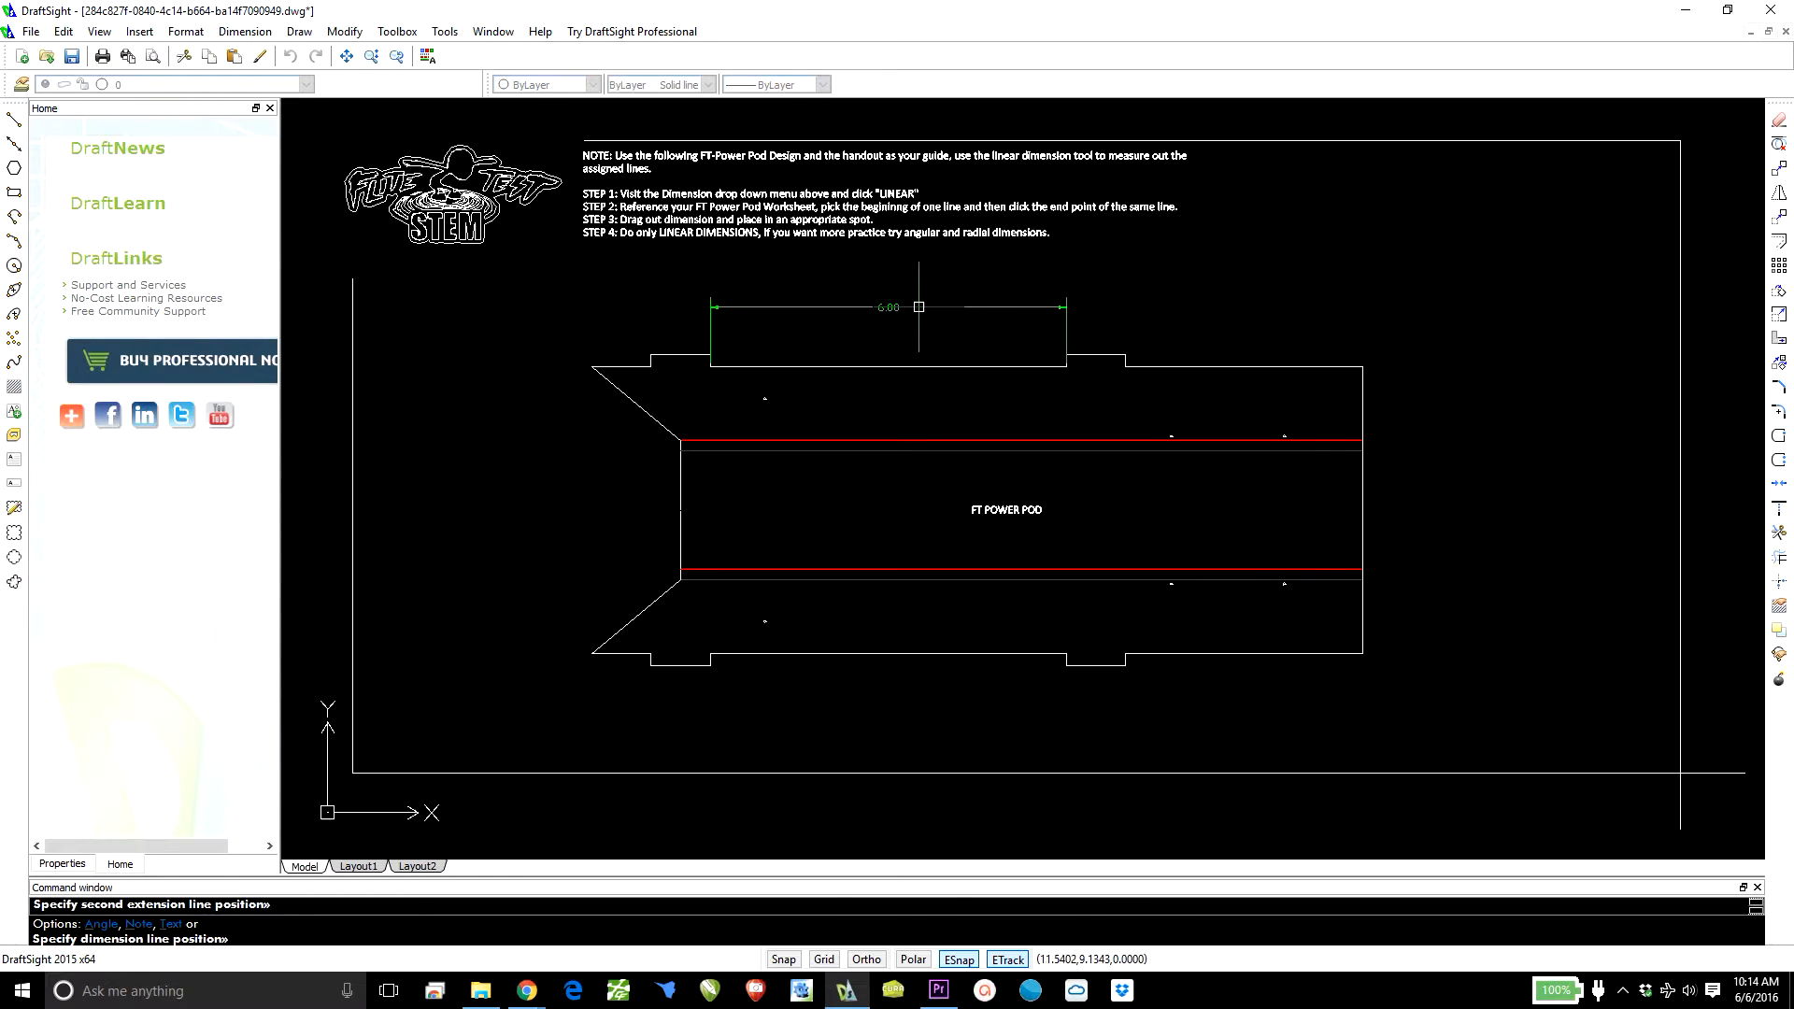
left_click(911, 290)
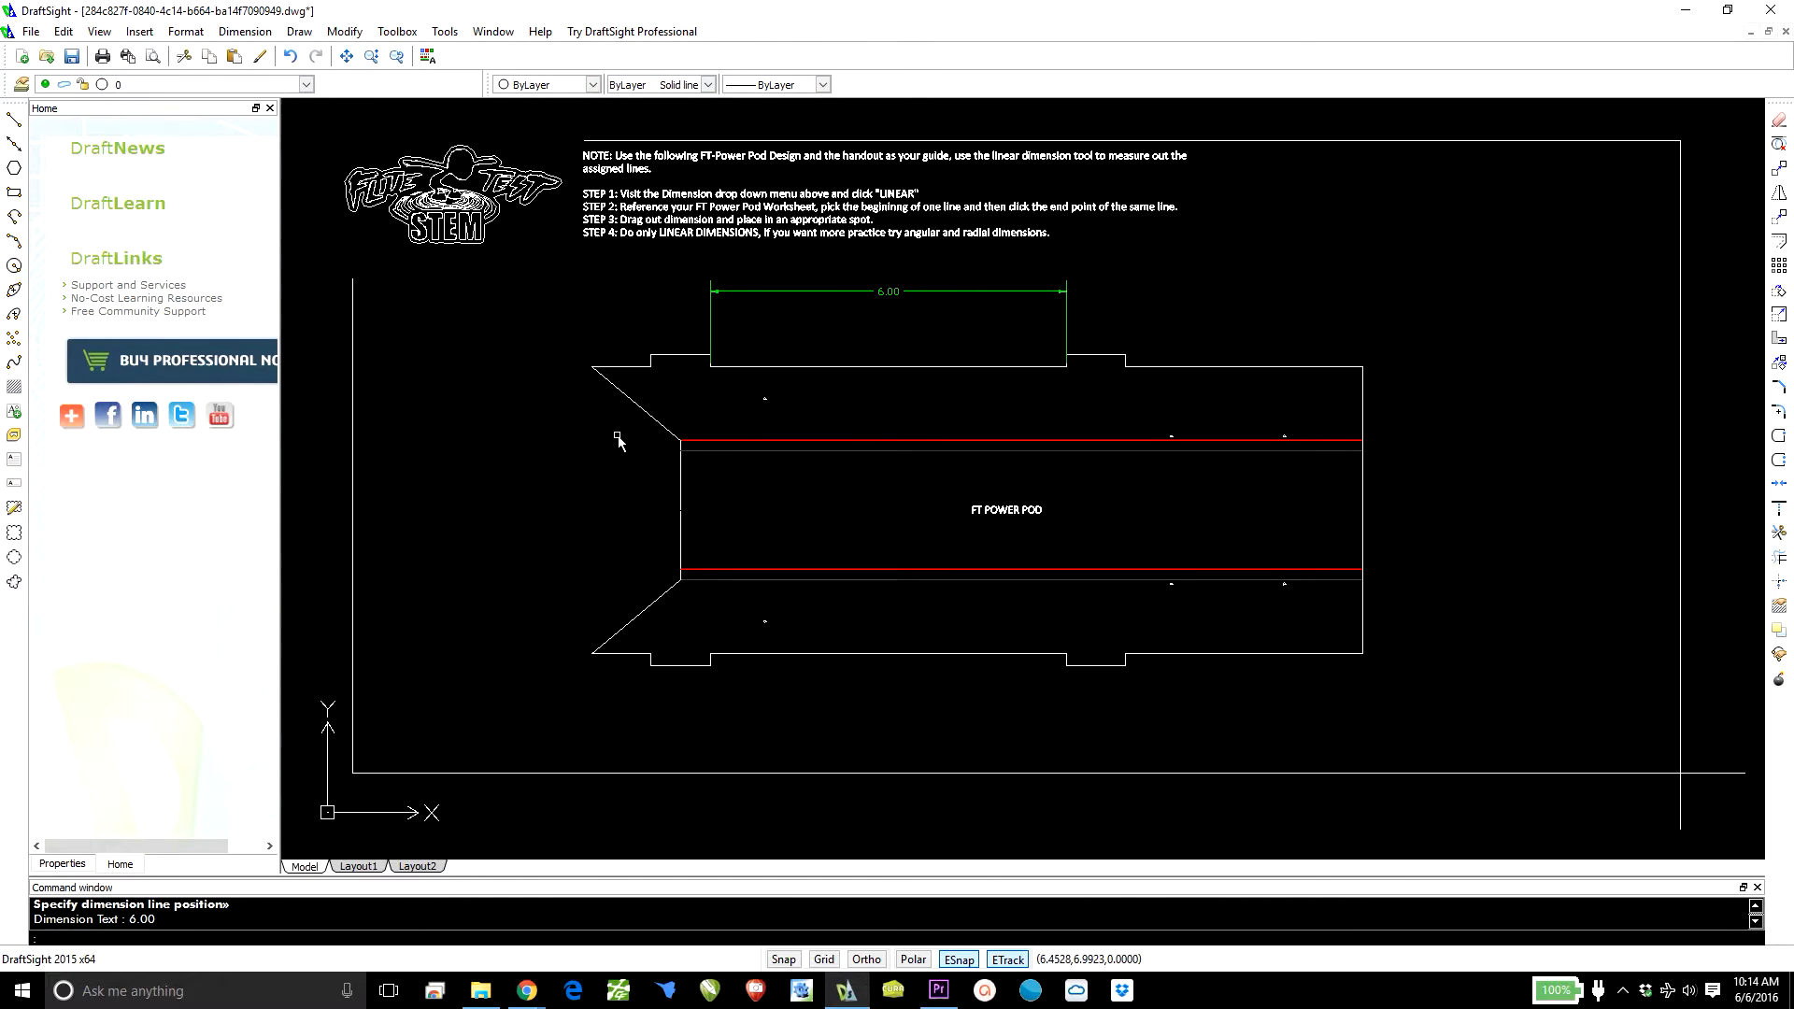
Step: Add an aligned dimension to the slanted edge at the pod's upper-left corner, placed outside the outline
key("Return")
left_click(593, 367)
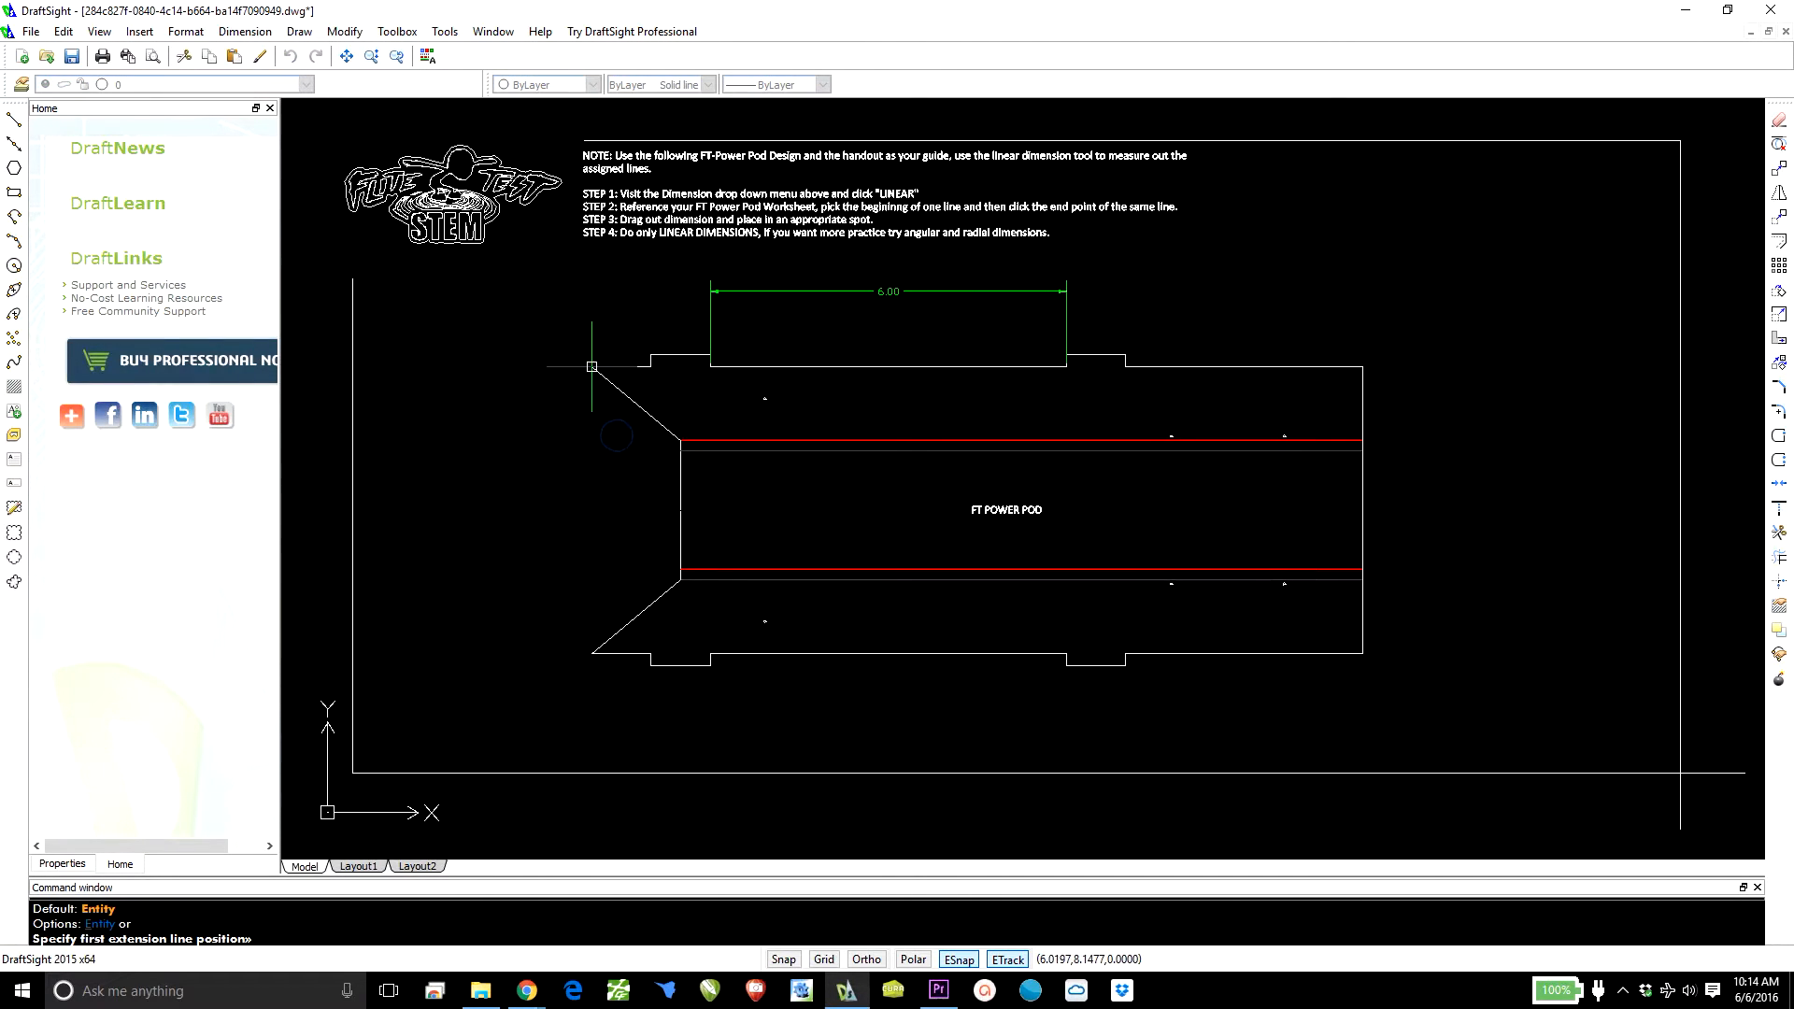
left_click(680, 441)
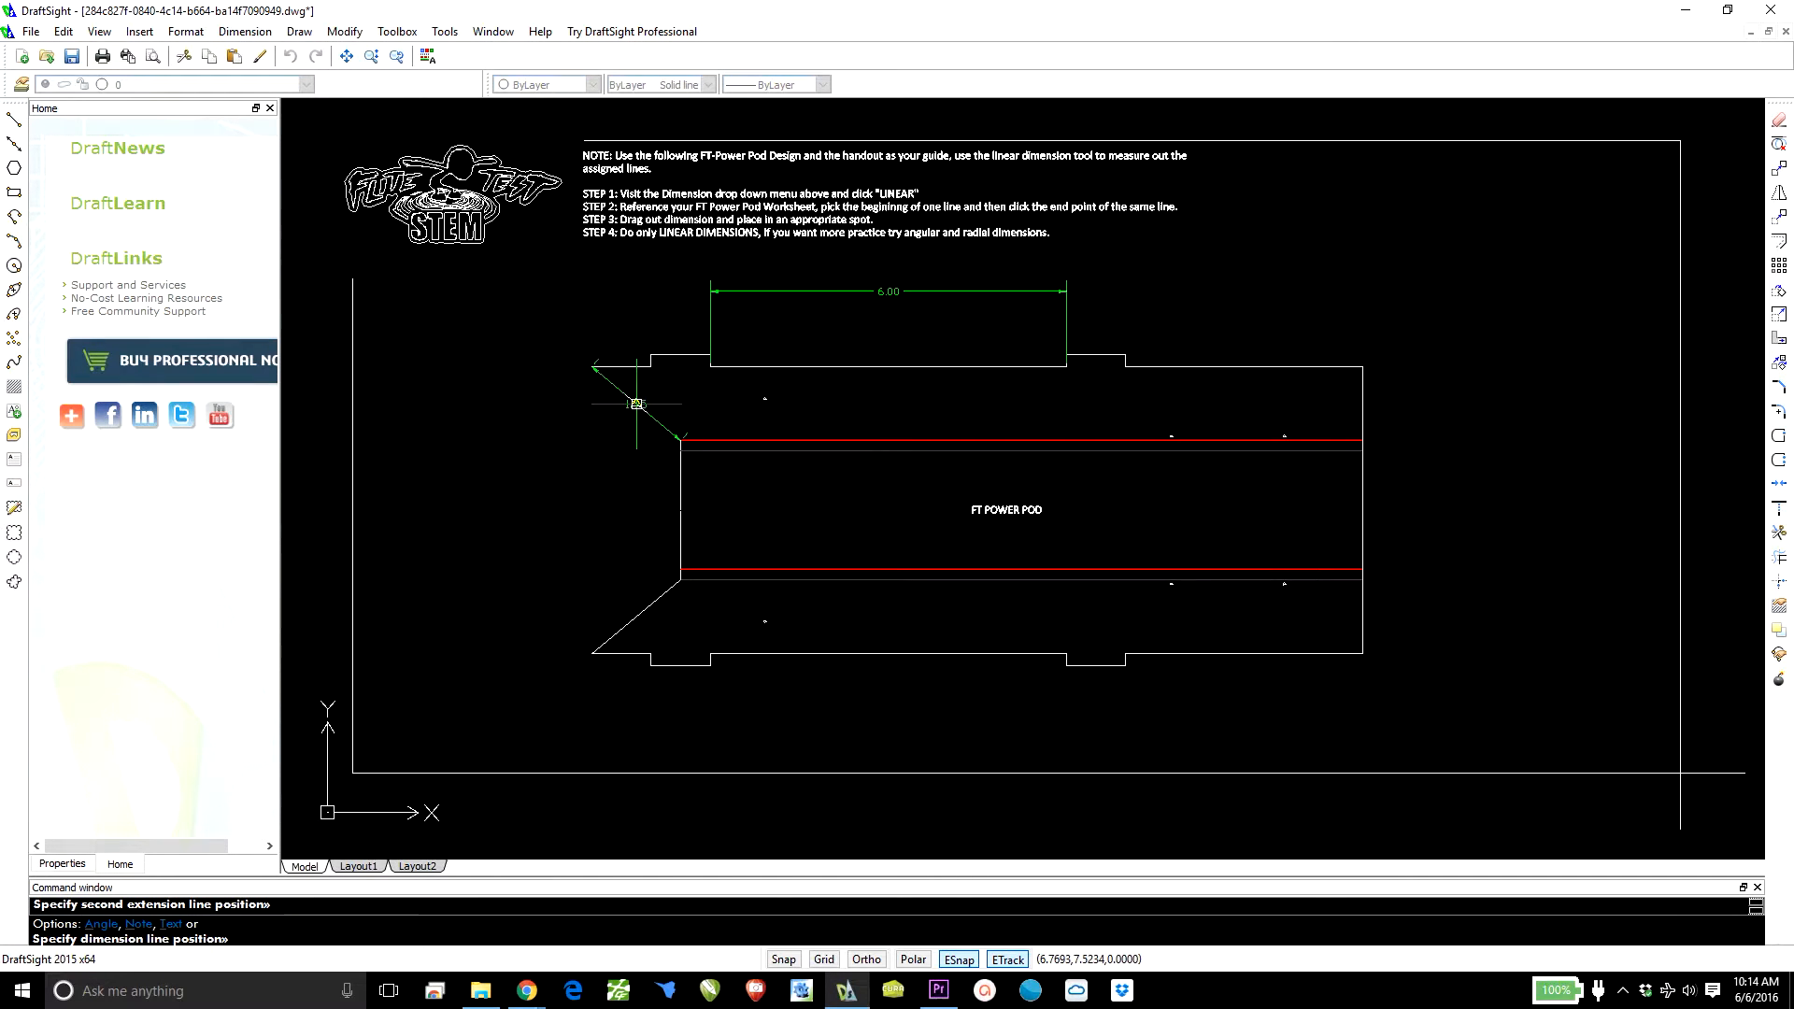
left_click(587, 456)
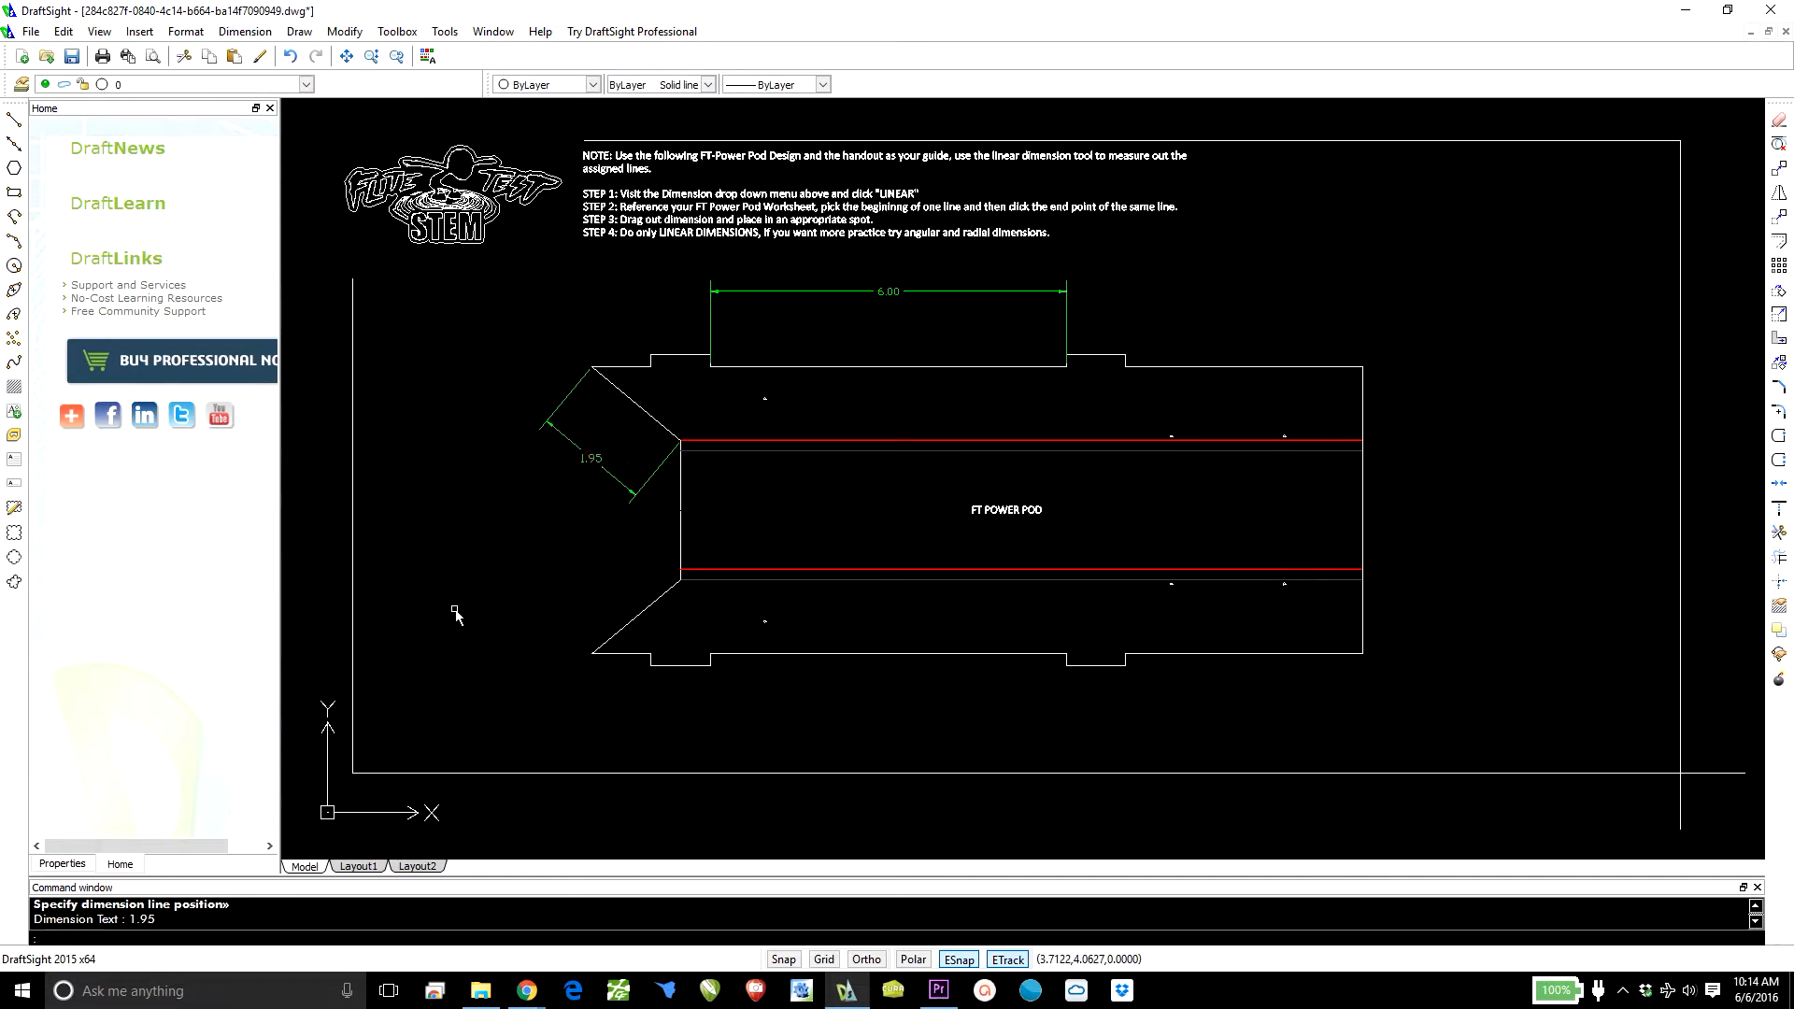
Step: Add a Smart dimension to the pod's right edge segment just below the upper fold lines, placed outside the outline
left_click(254, 32)
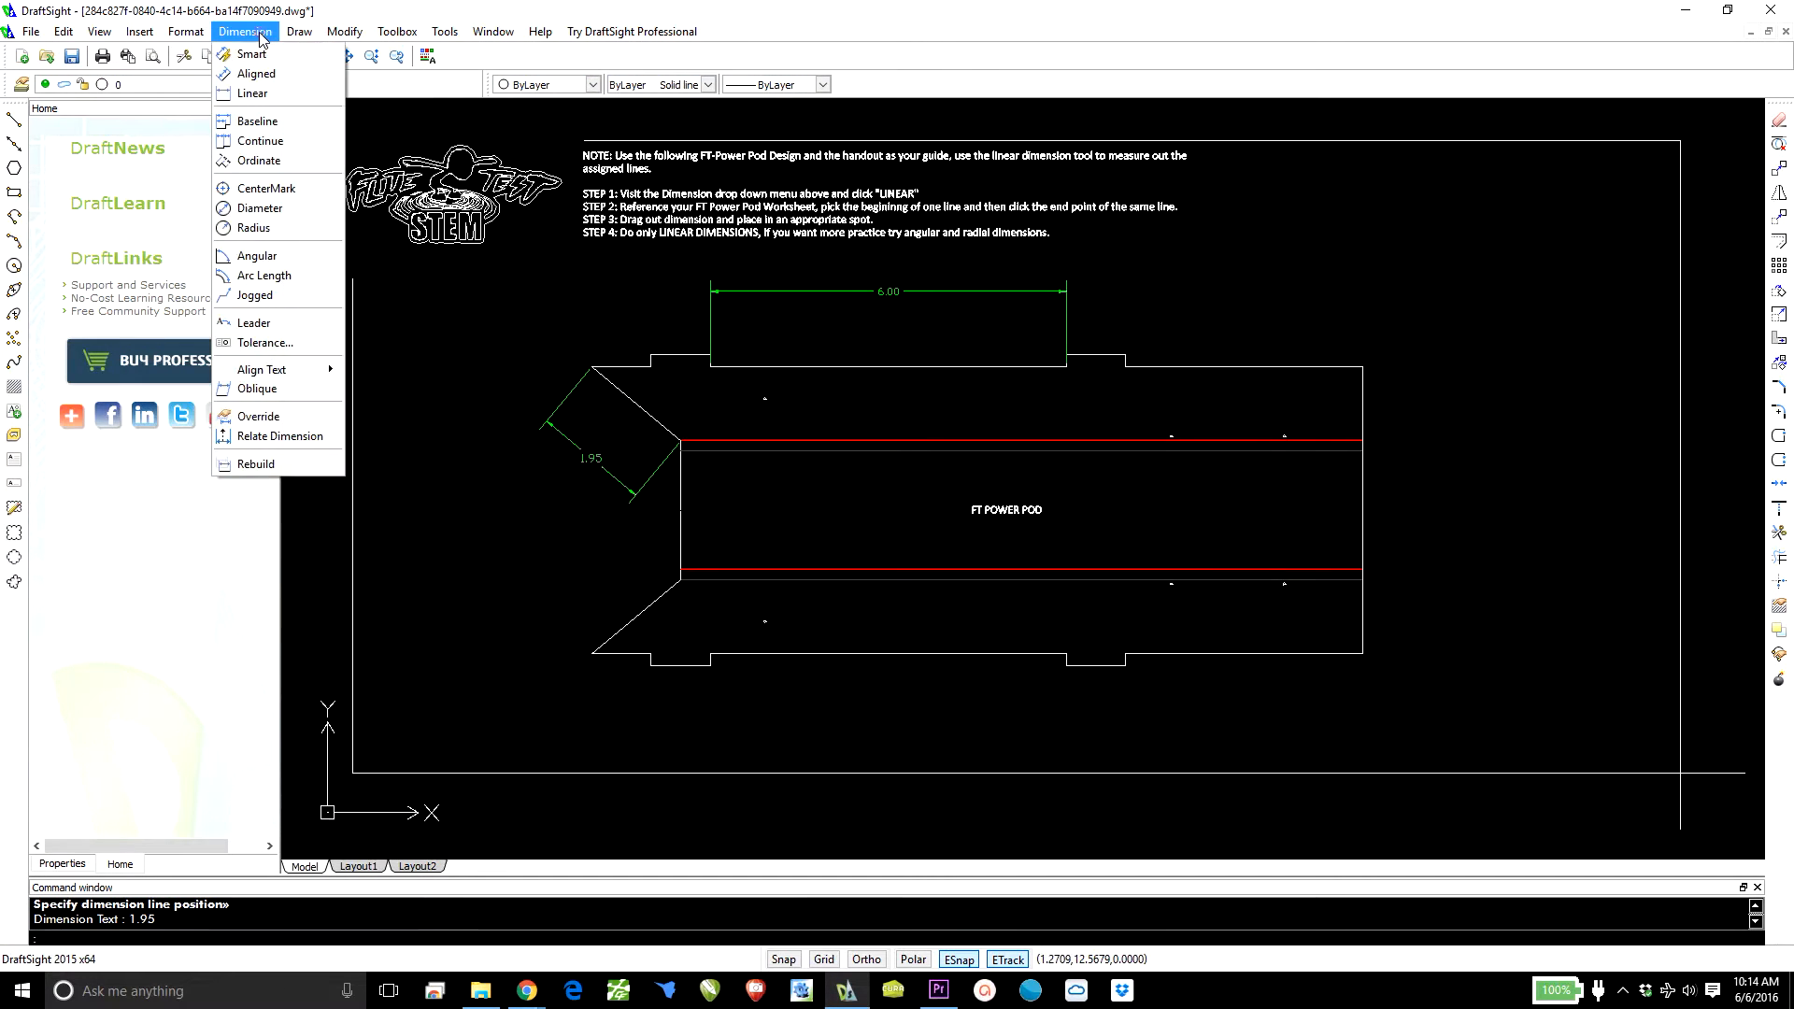
left_click(252, 51)
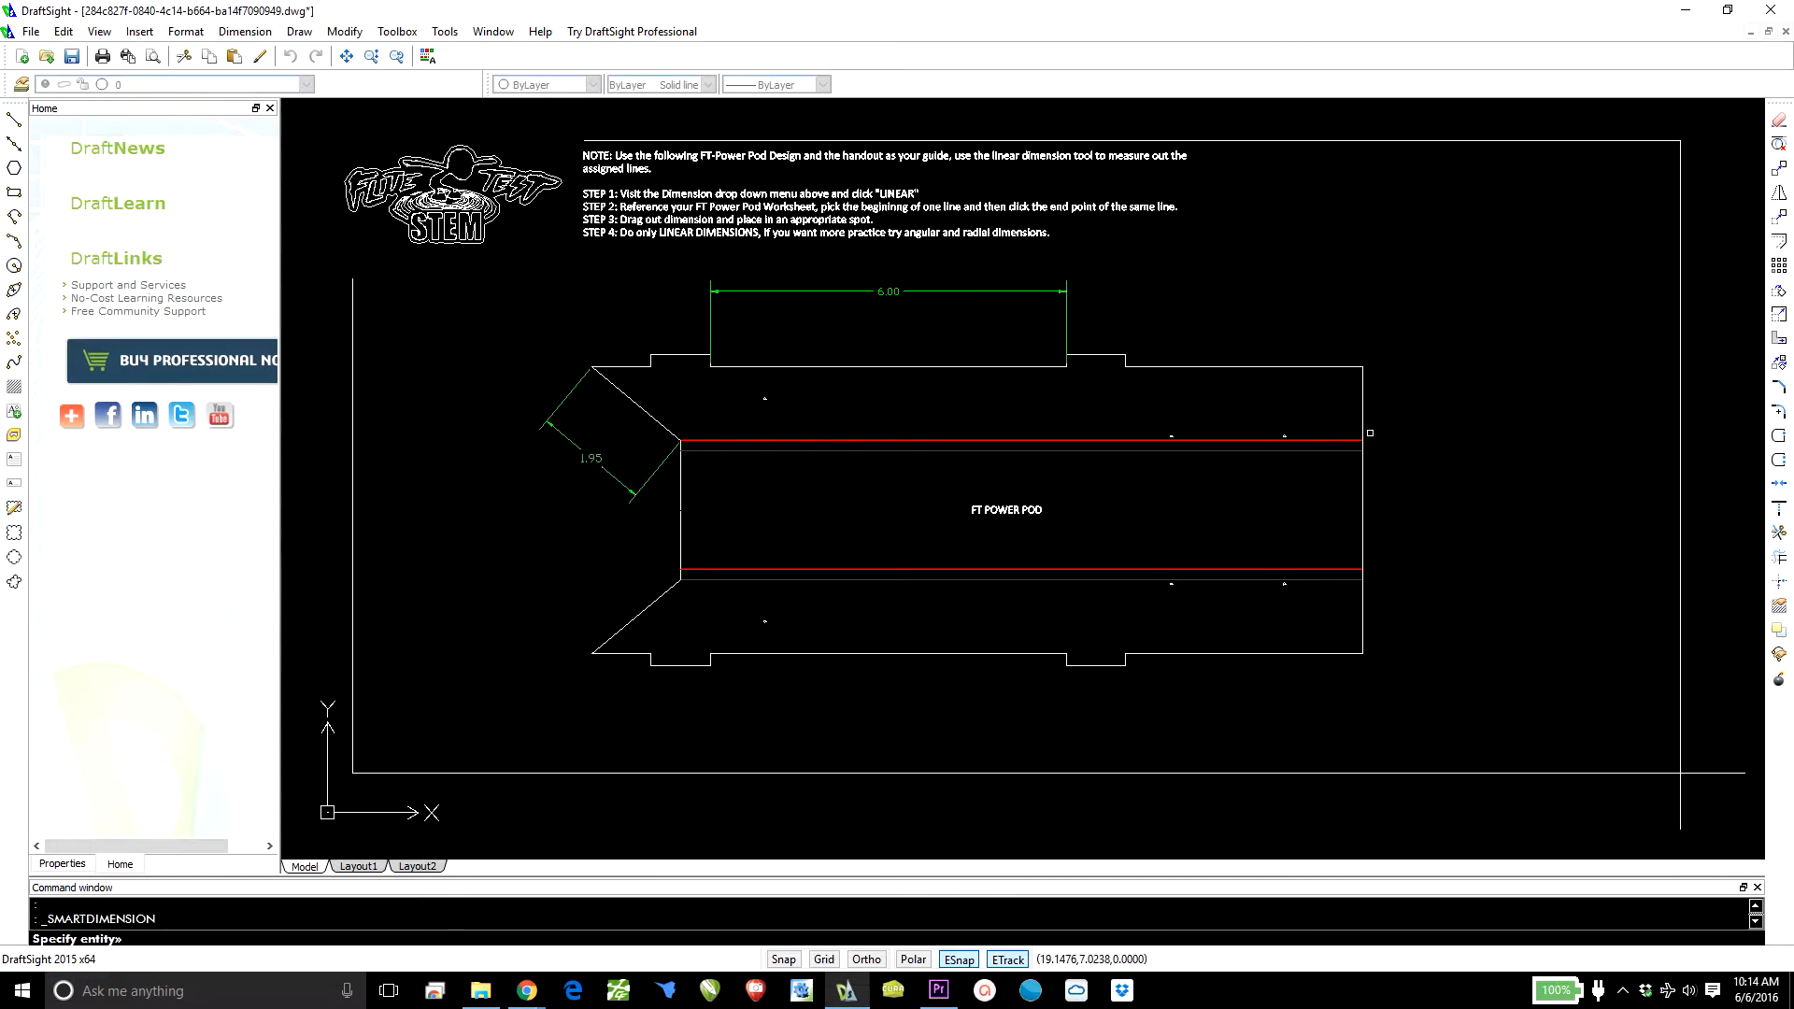
left_click(1362, 483)
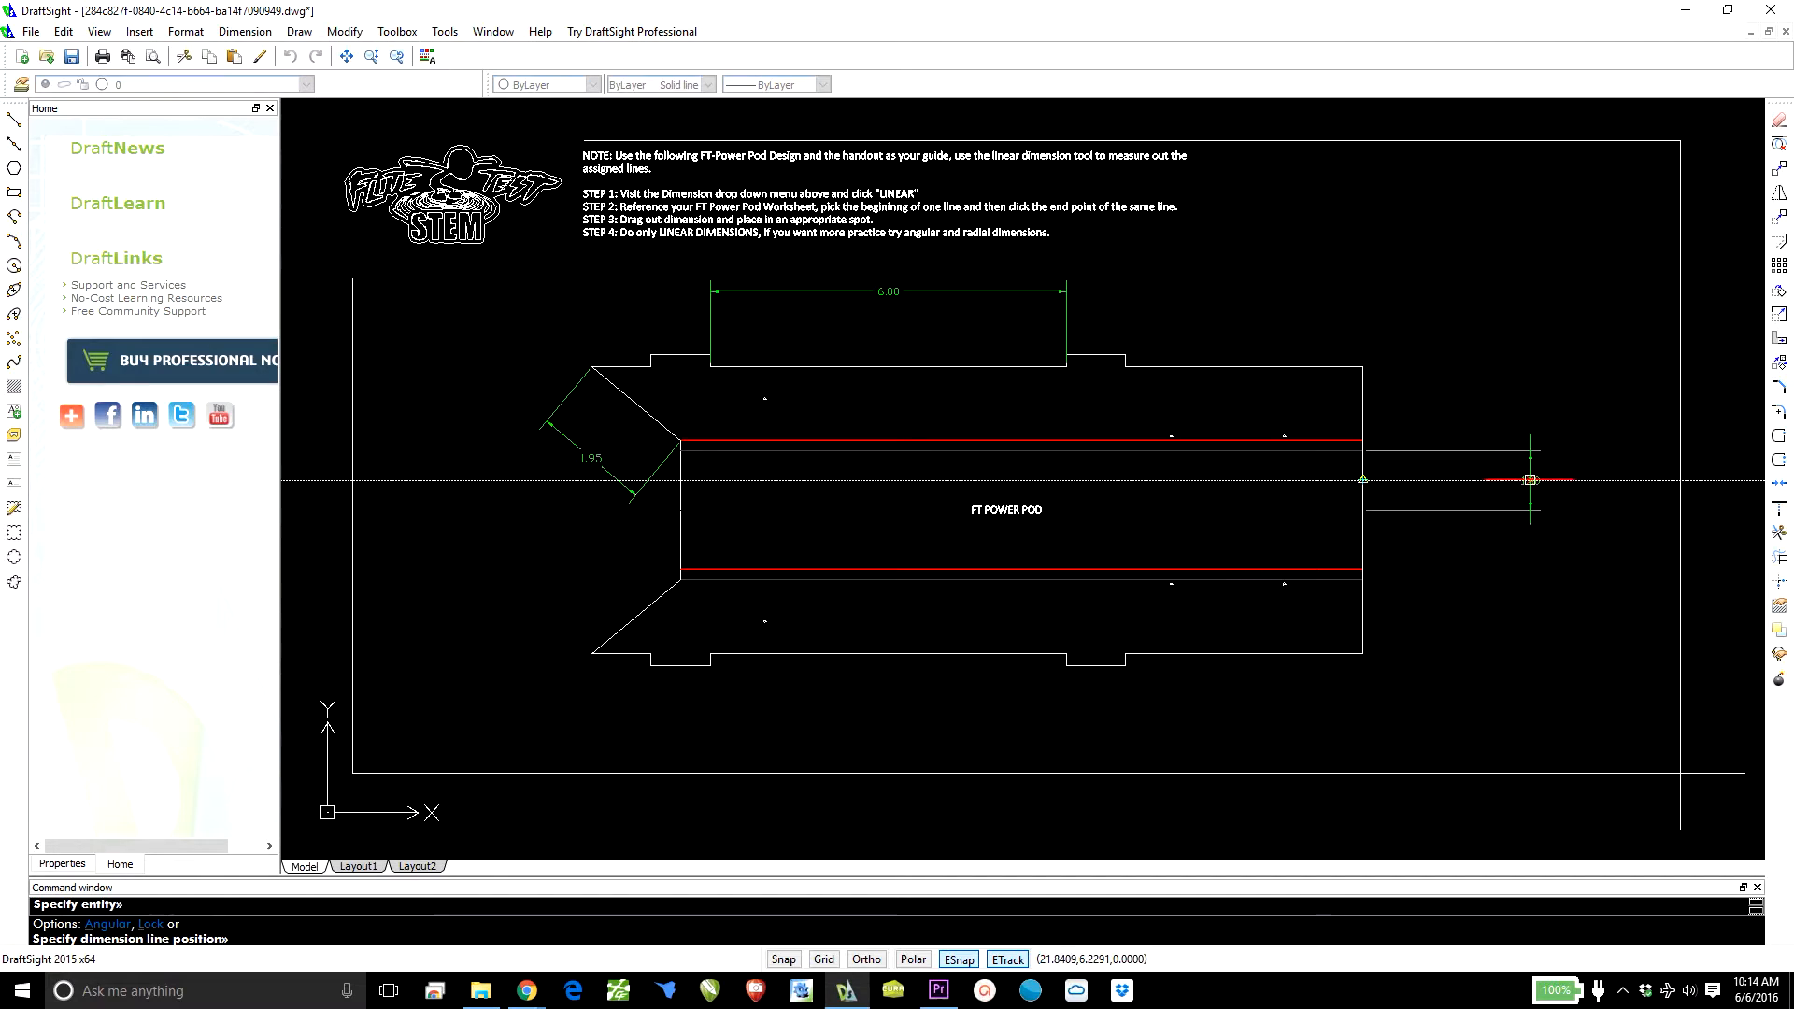
left_click(1531, 482)
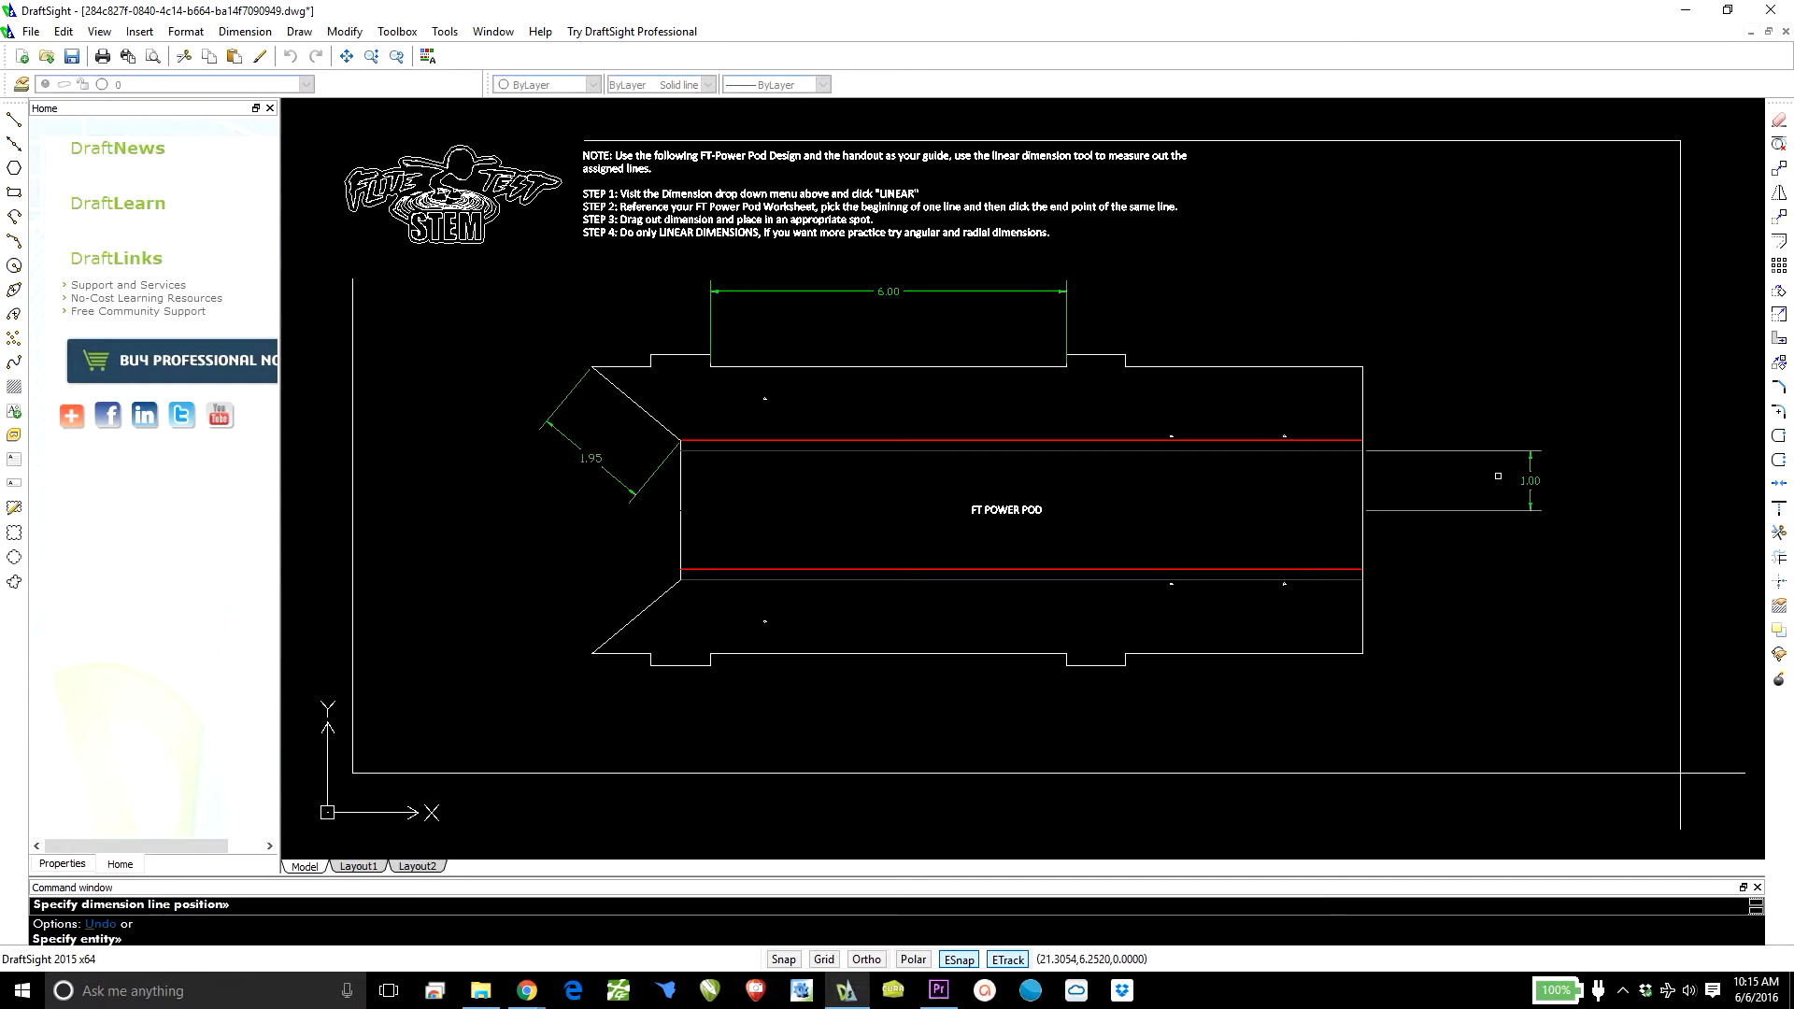
Step: End the Smart dimension command and delete the dimension beside the pod's right edge
left_click(1557, 533)
key("Escape")
left_click(1487, 542)
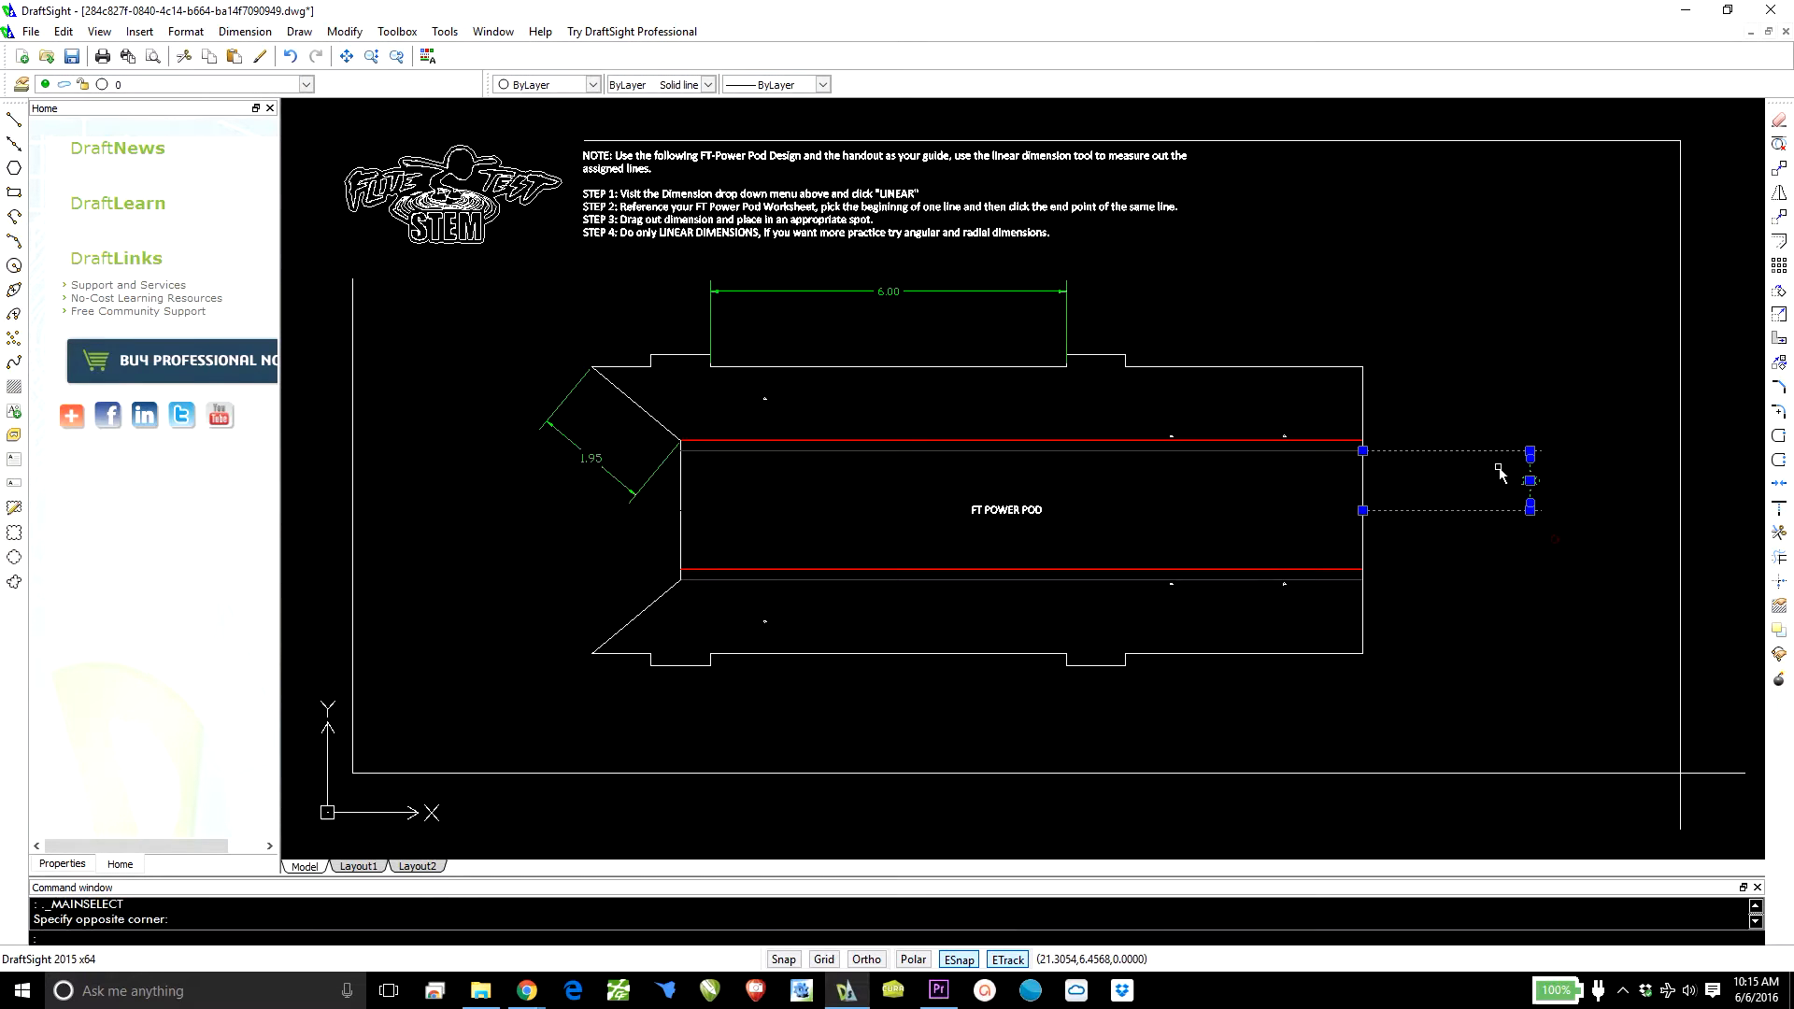
left_click(1499, 473)
key("Delete")
Step: Dimension the widths of the two lower tabs with linear dimensions placed below the pod
left_click(244, 32)
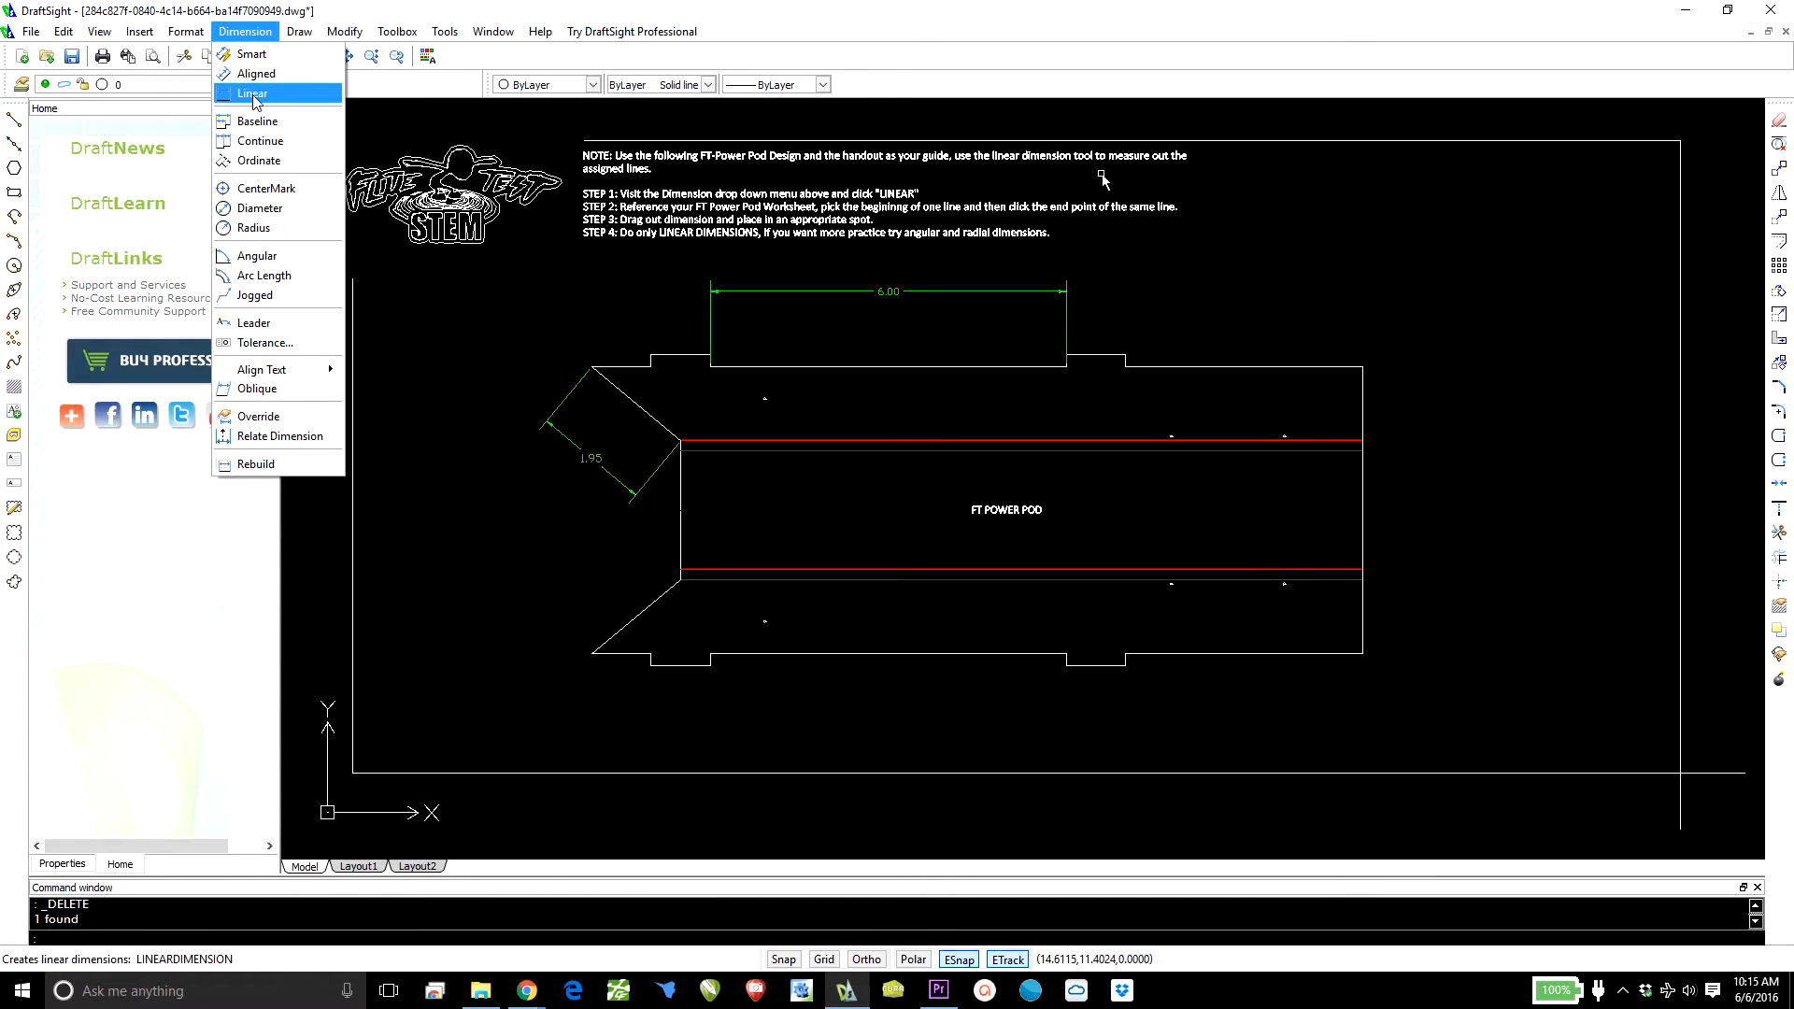
left_click(253, 94)
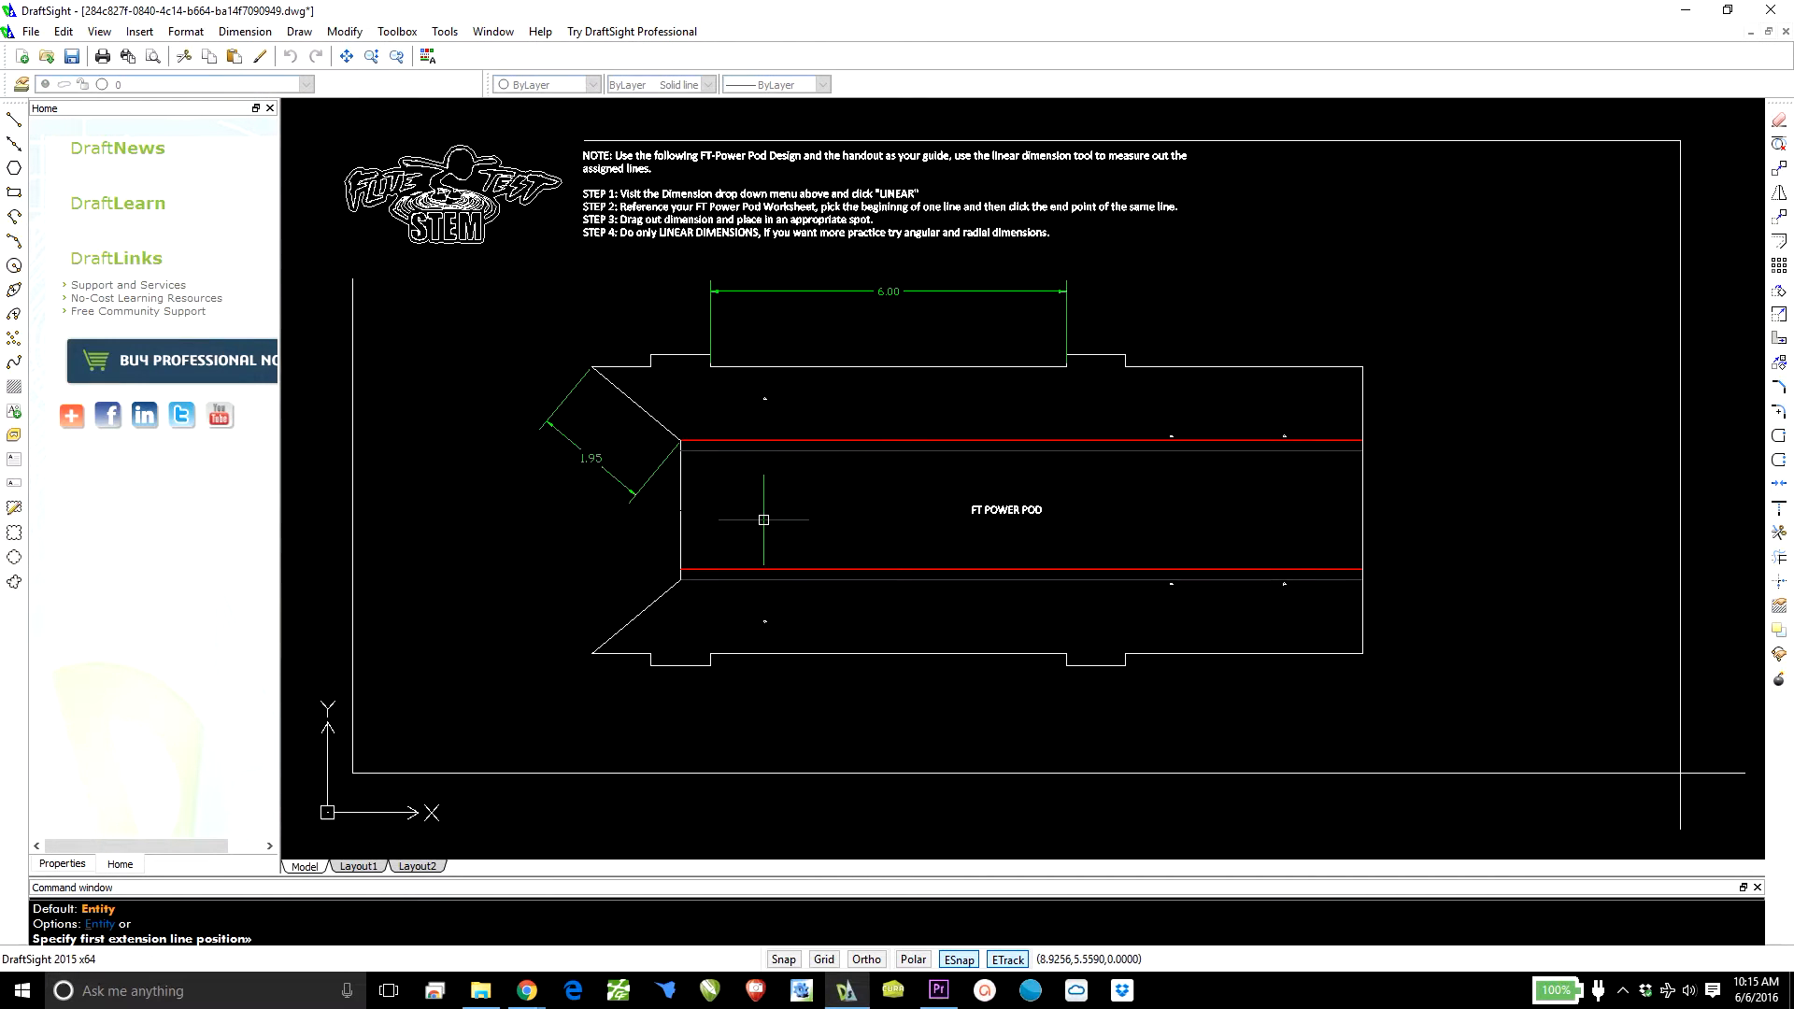
left_click(1066, 665)
left_click(1125, 665)
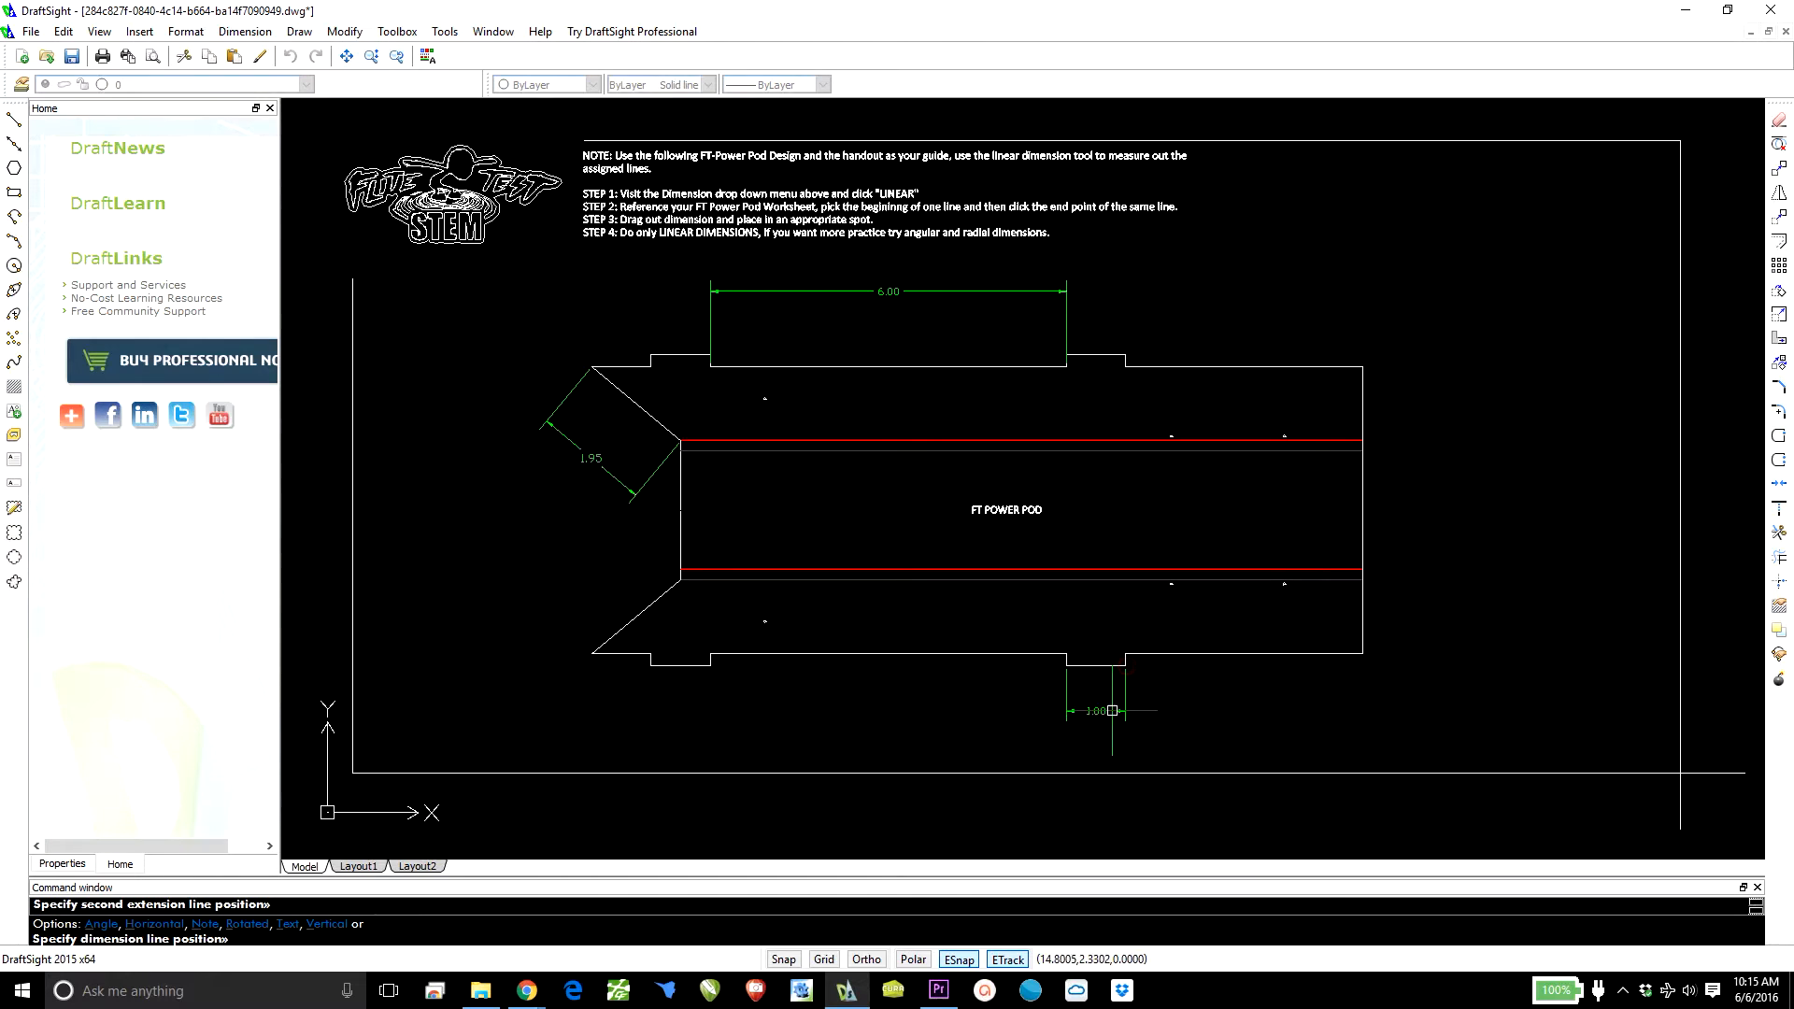
left_click(1106, 707)
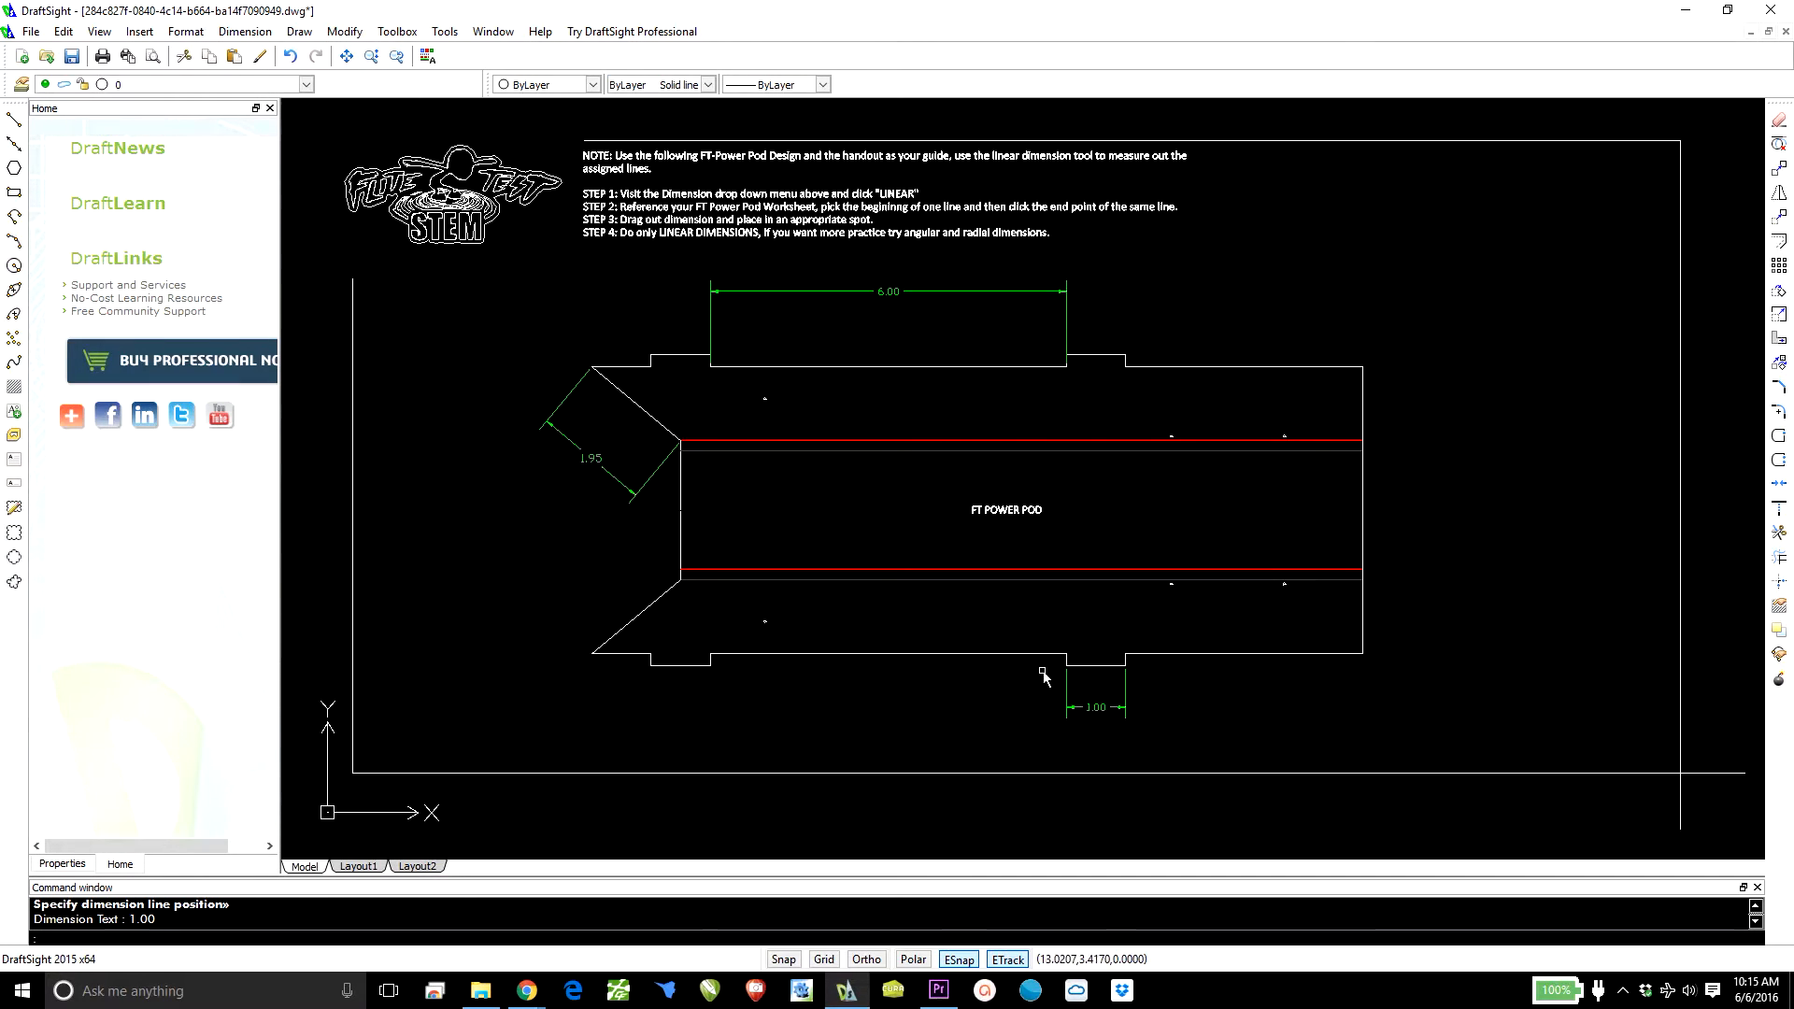
key("Return")
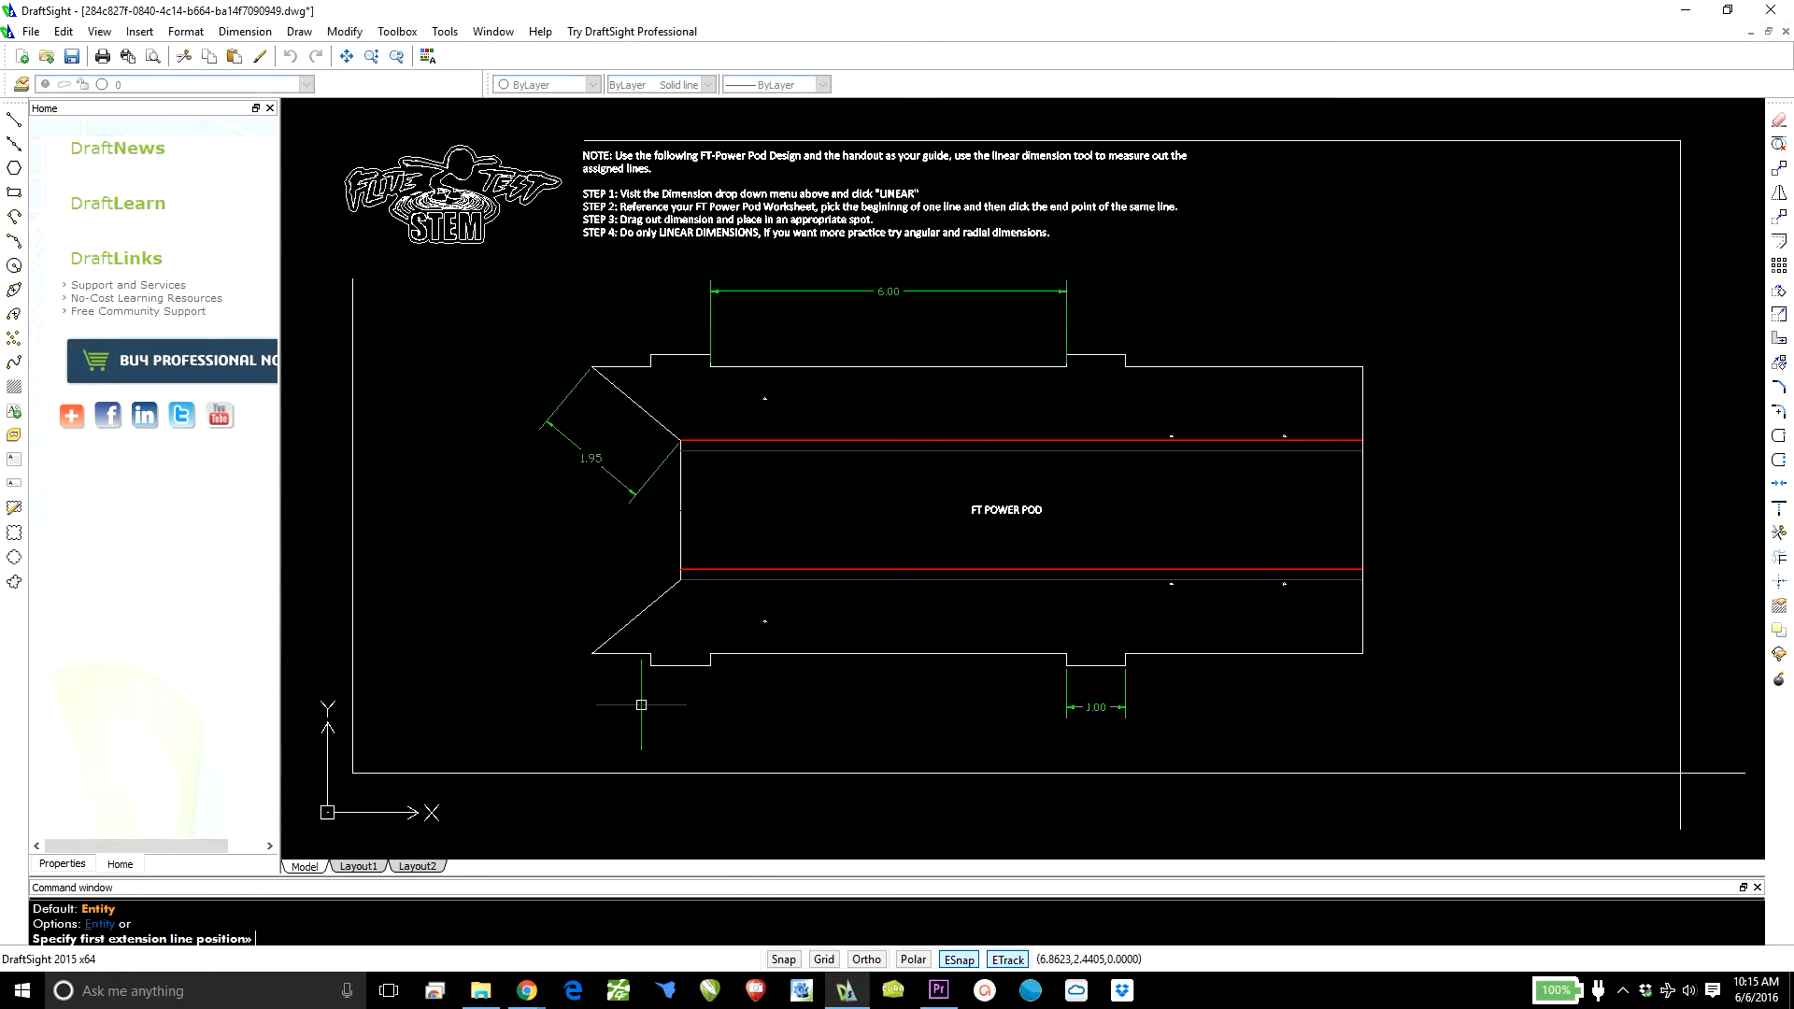
left_click(651, 666)
left_click(707, 666)
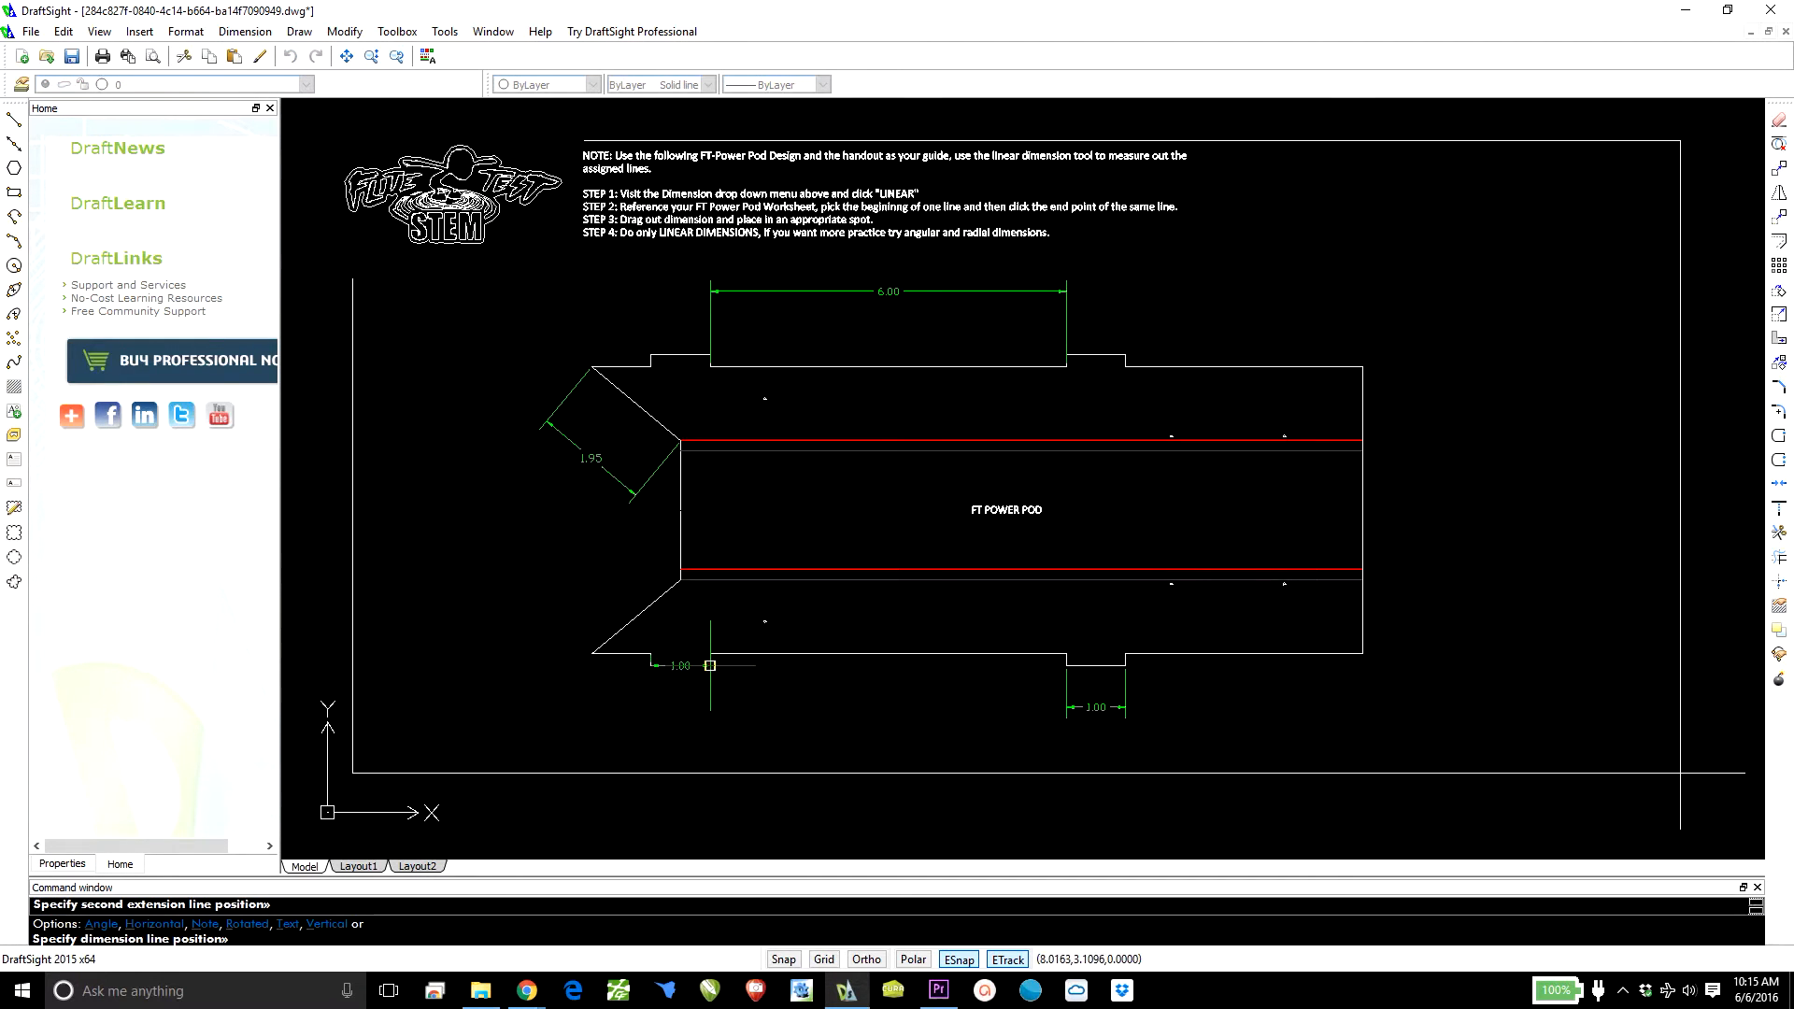
left_click(687, 706)
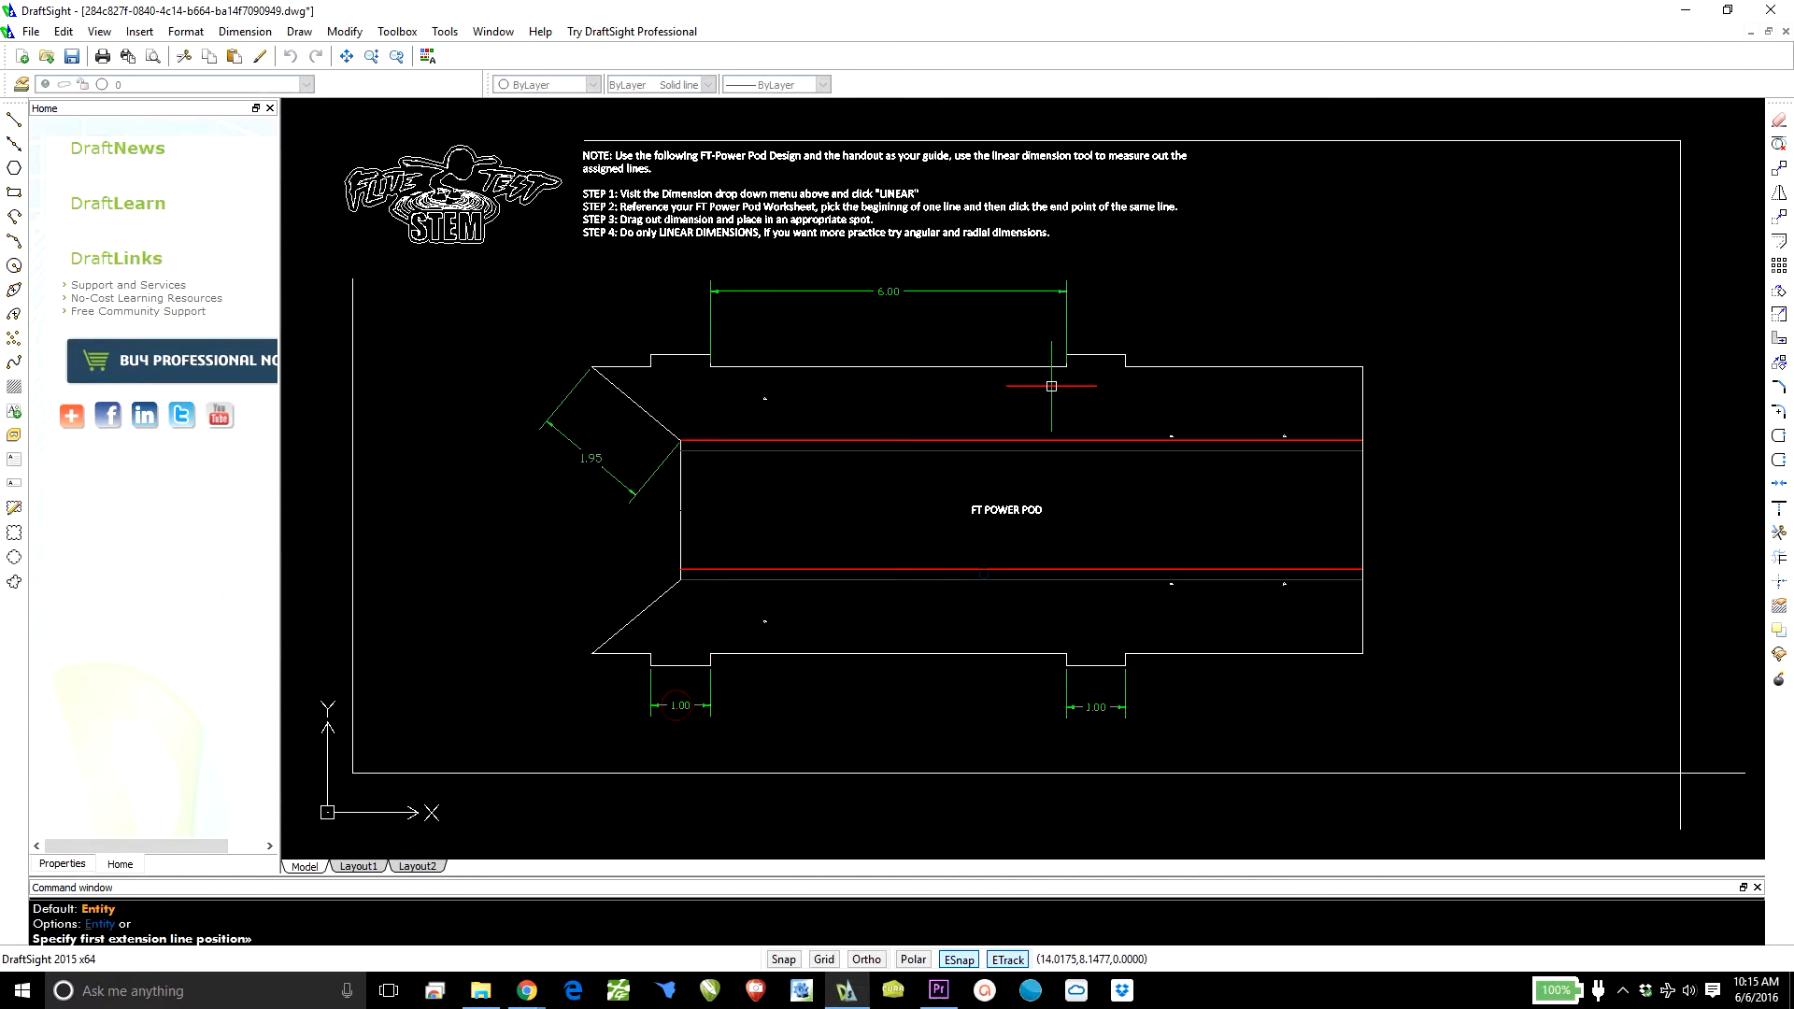
Step: Dimension the widths of the two upper tabs with linear dimensions placed above the pod
key("Return")
left_click(1066, 355)
left_click(1125, 360)
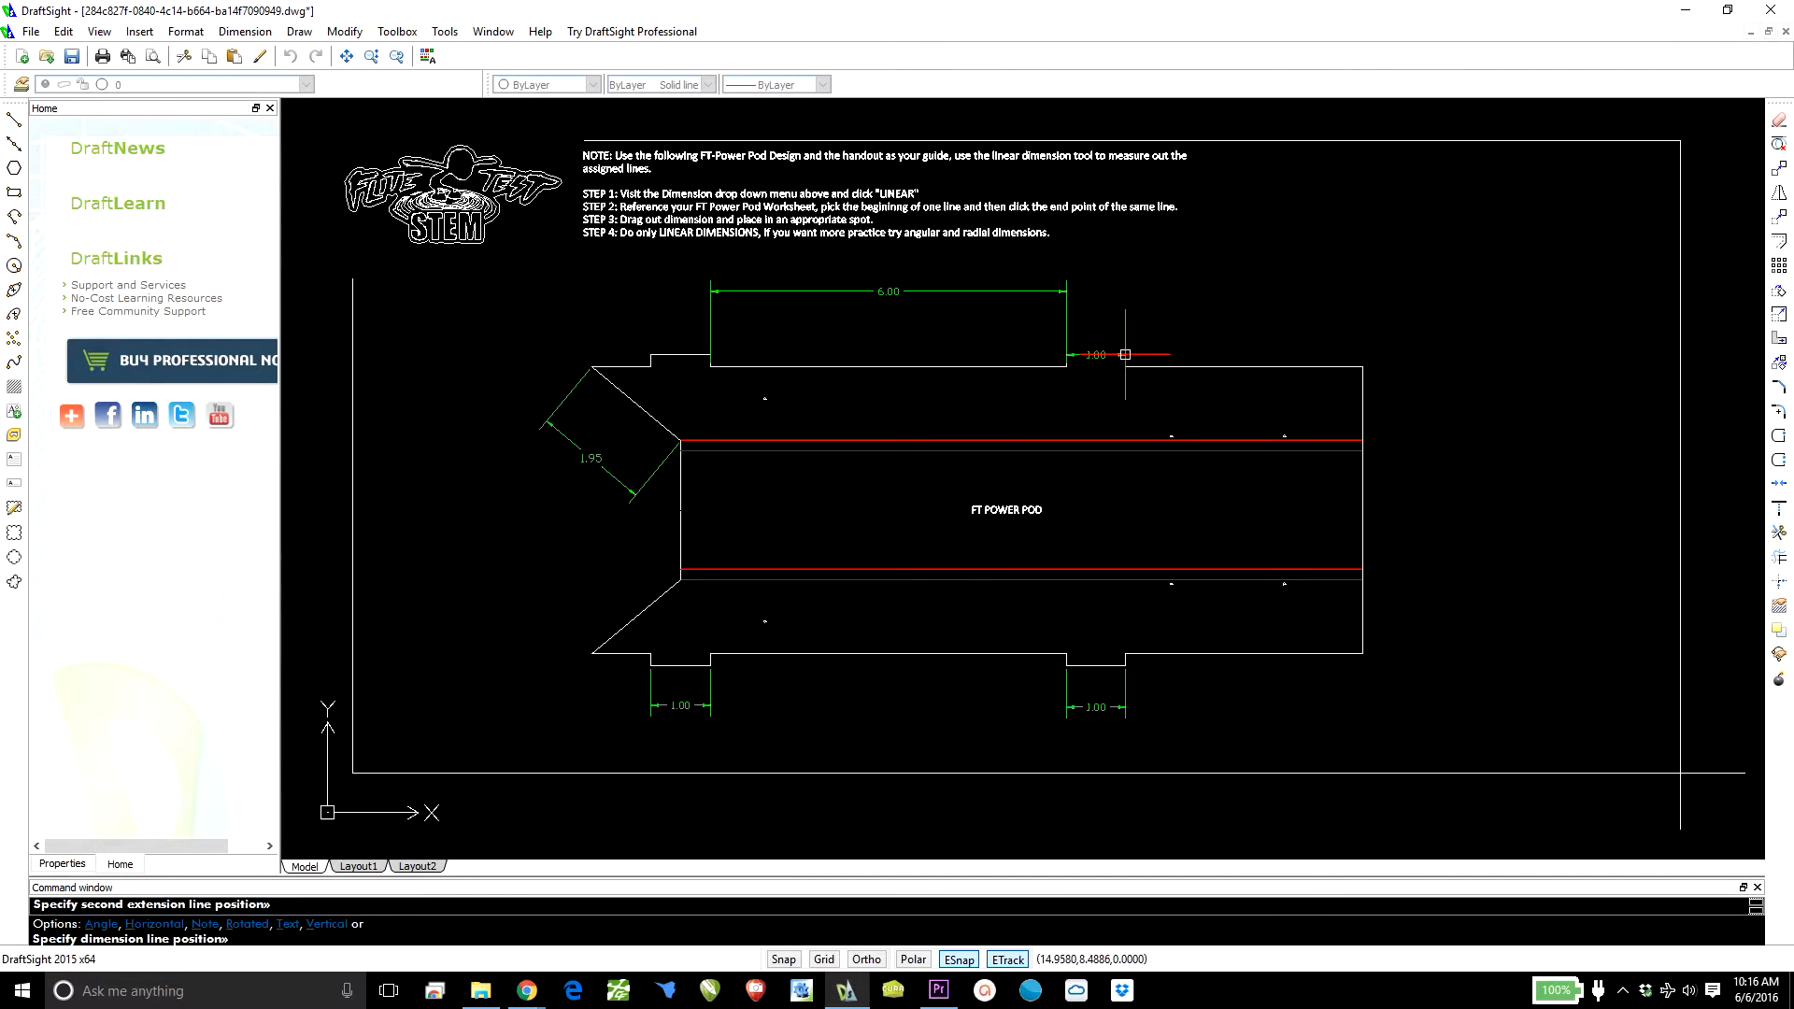
left_click(1098, 312)
key("Return")
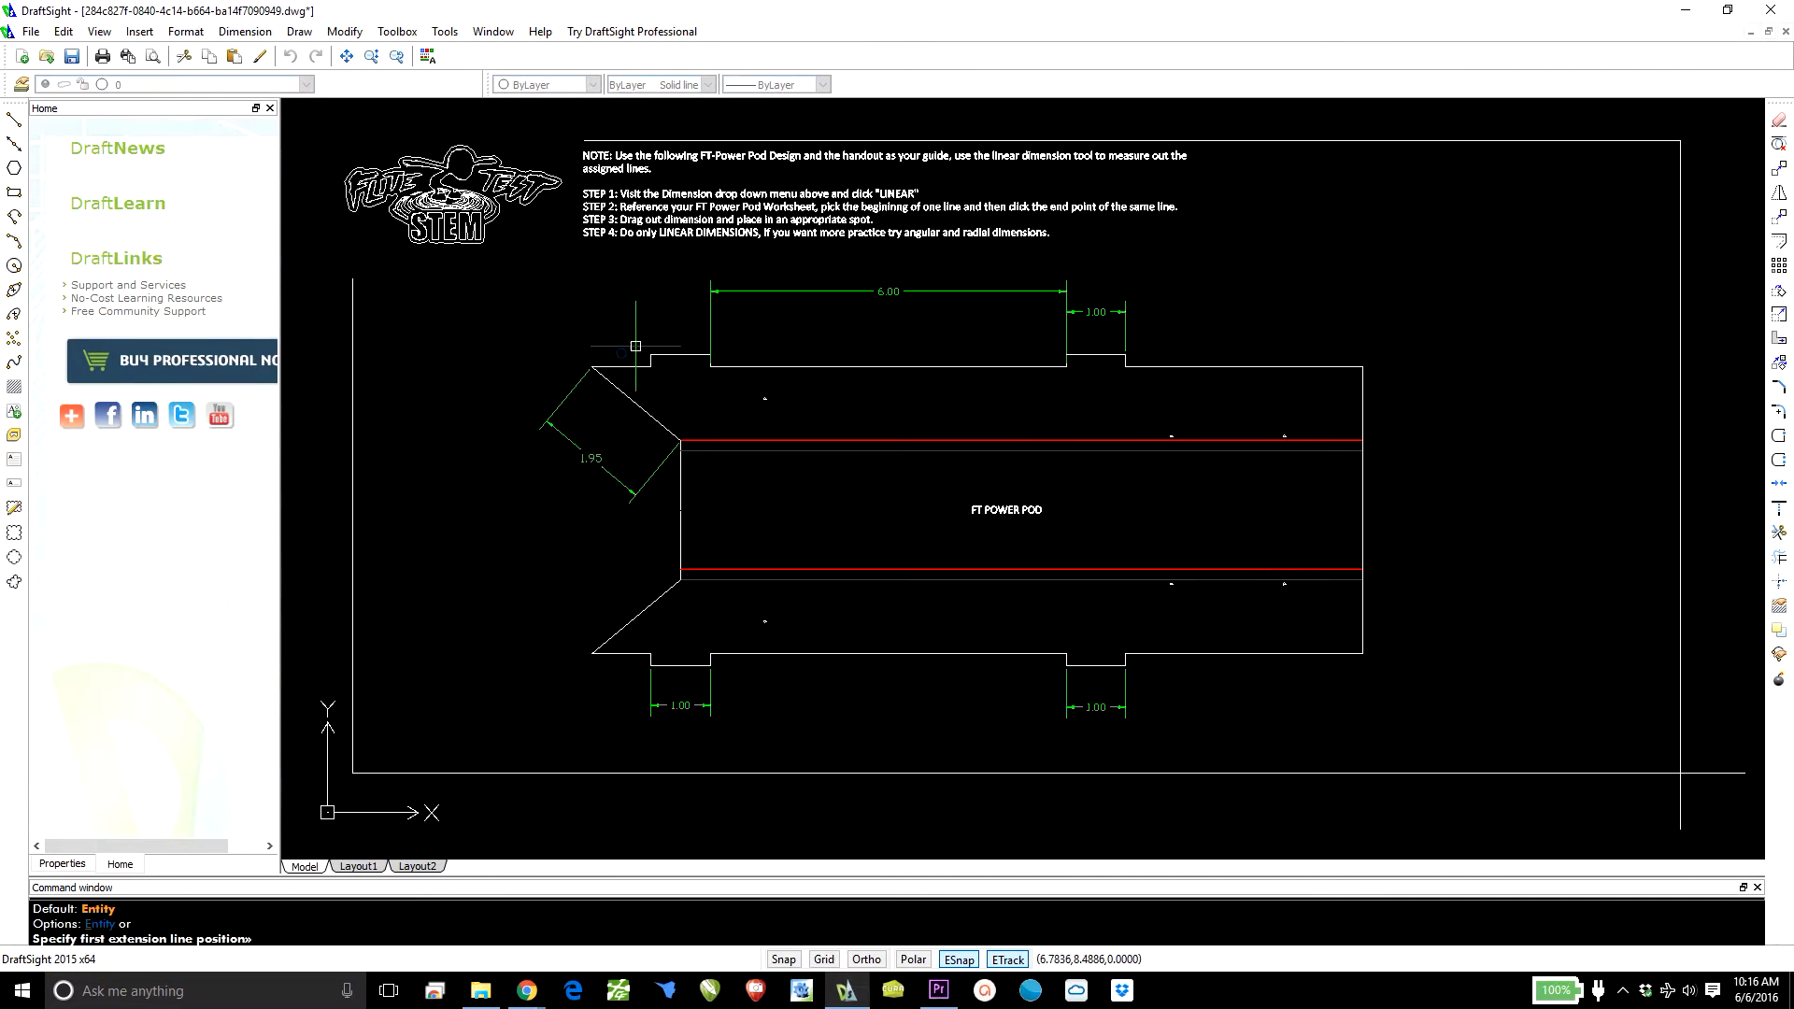
left_click(651, 356)
left_click(710, 356)
left_click(682, 321)
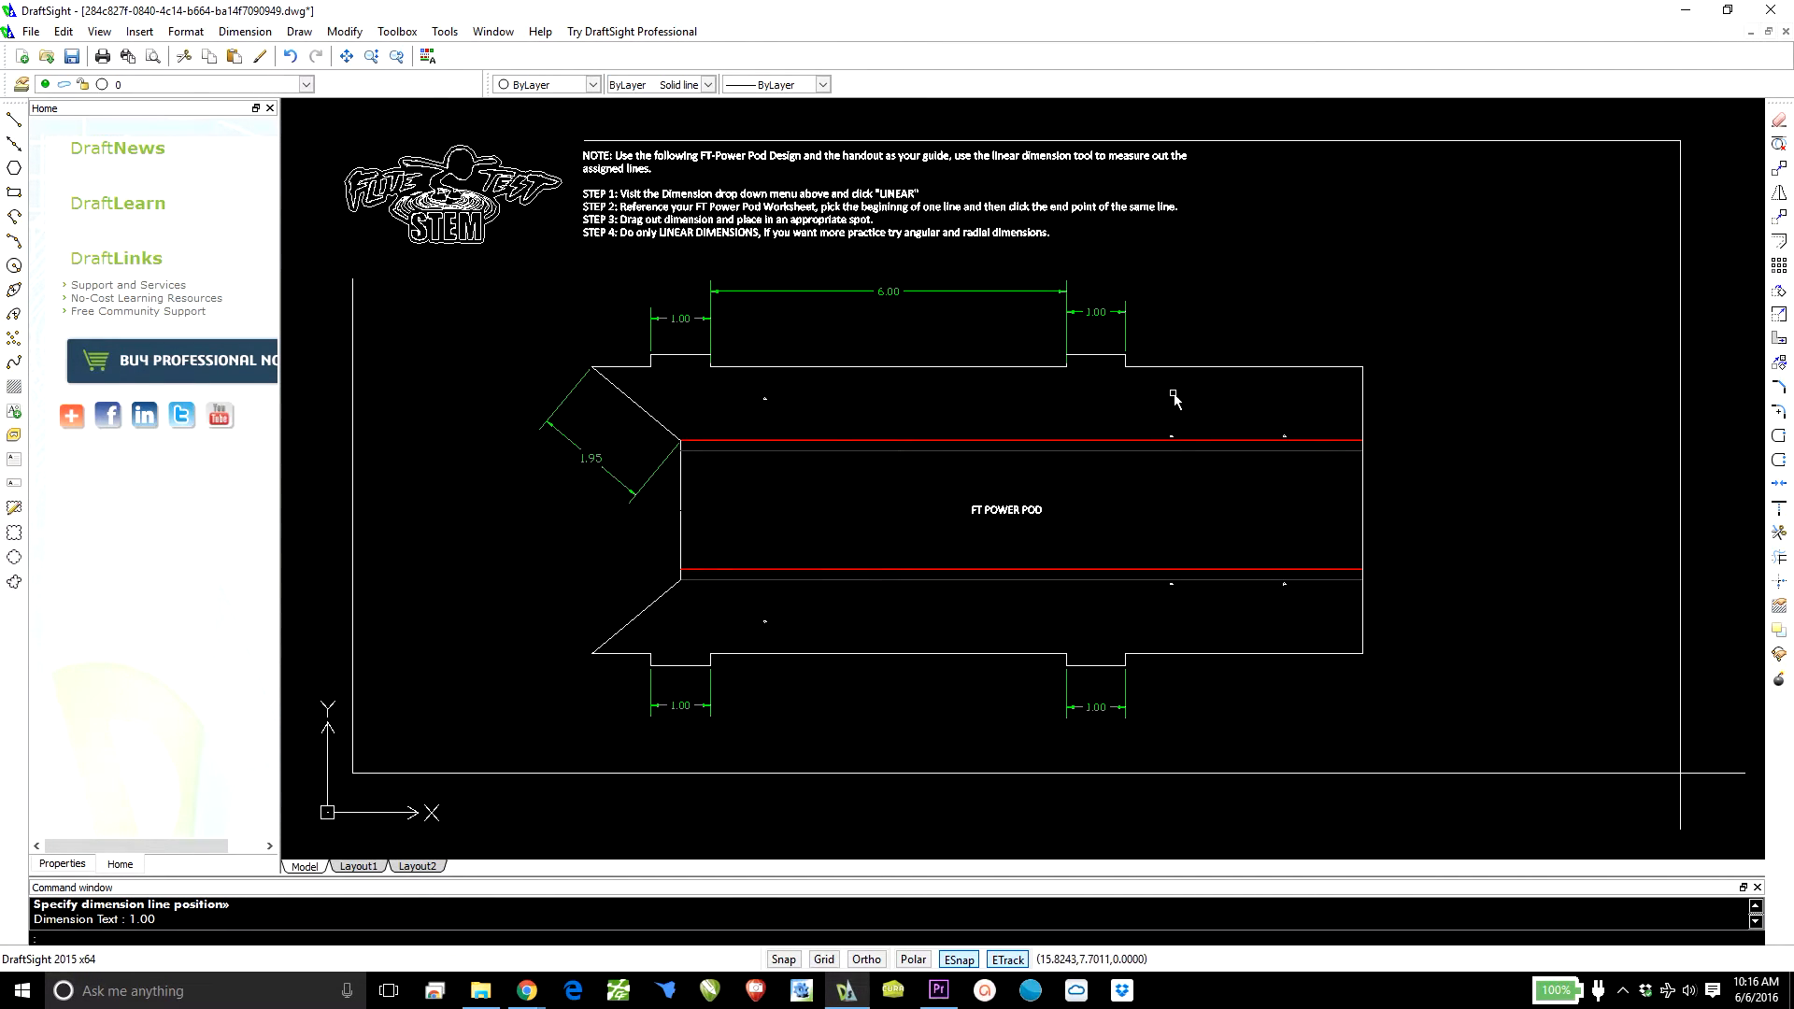
Step: Add horizontal linear dimensions above the pod from the upper-right pair's inner hole to the right edge and between the pair's two holes
key("Return")
left_click(1172, 436)
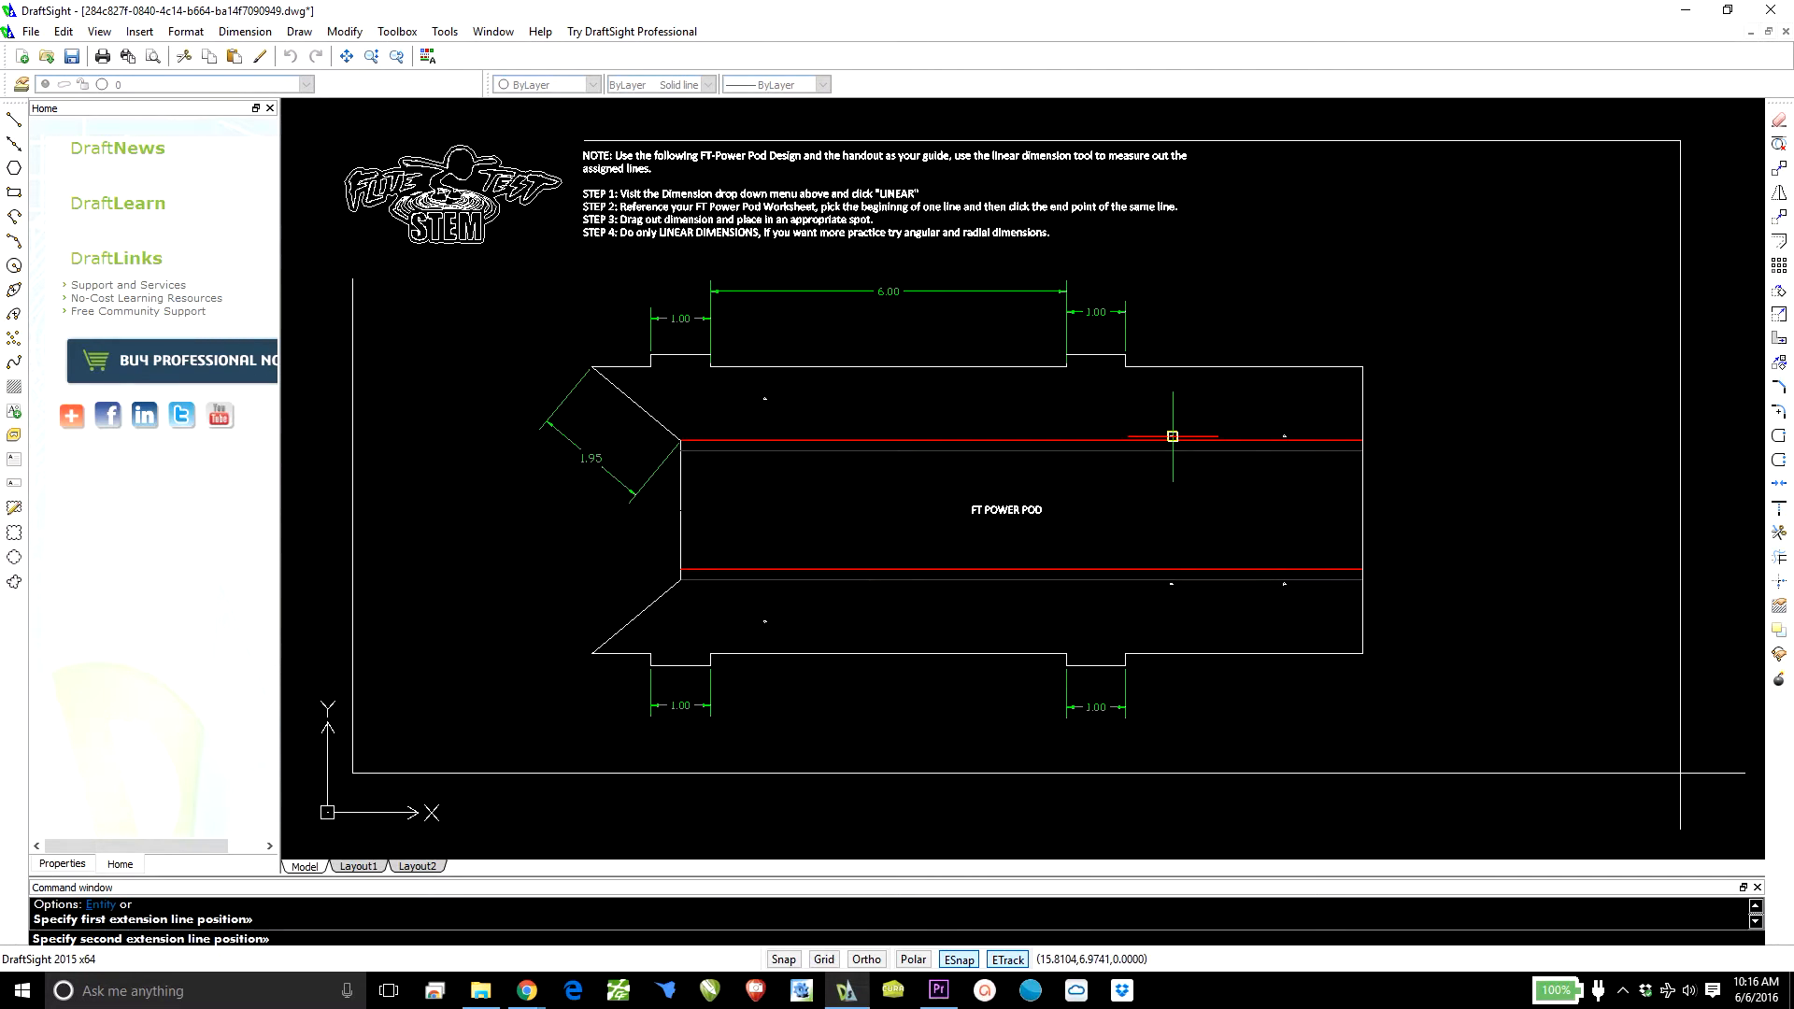
left_click(1360, 366)
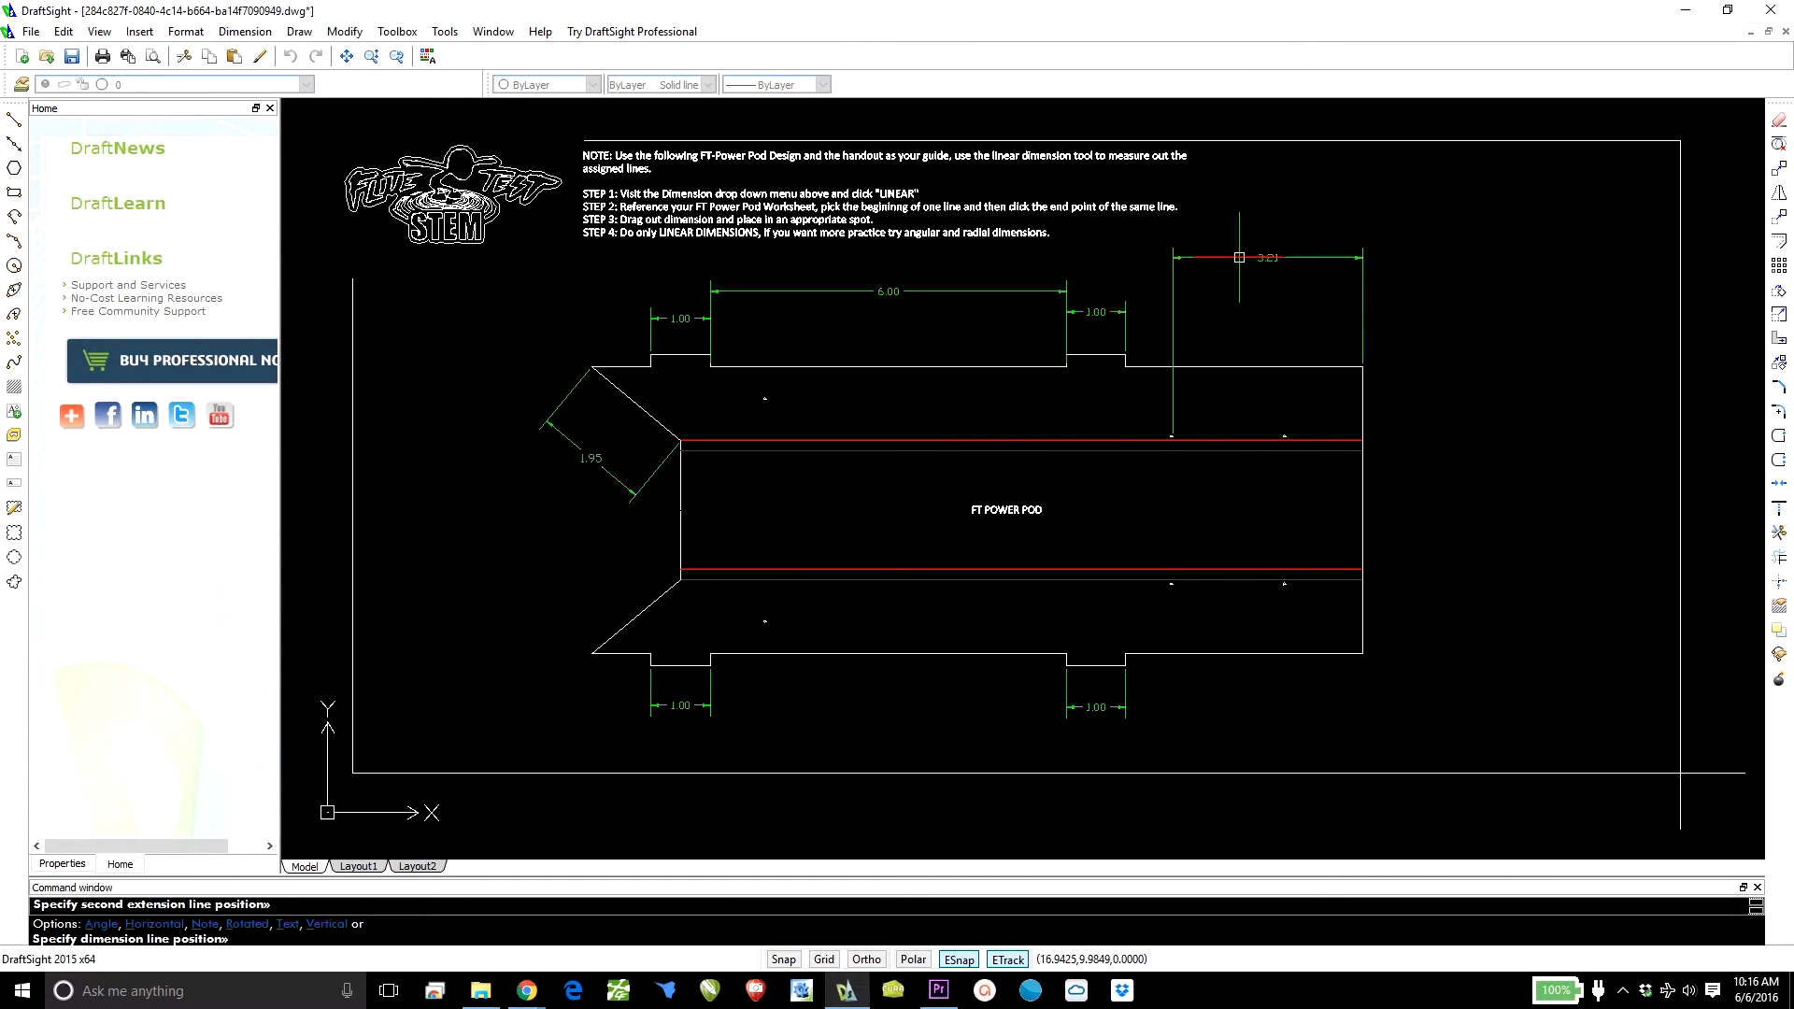
left_click(1239, 257)
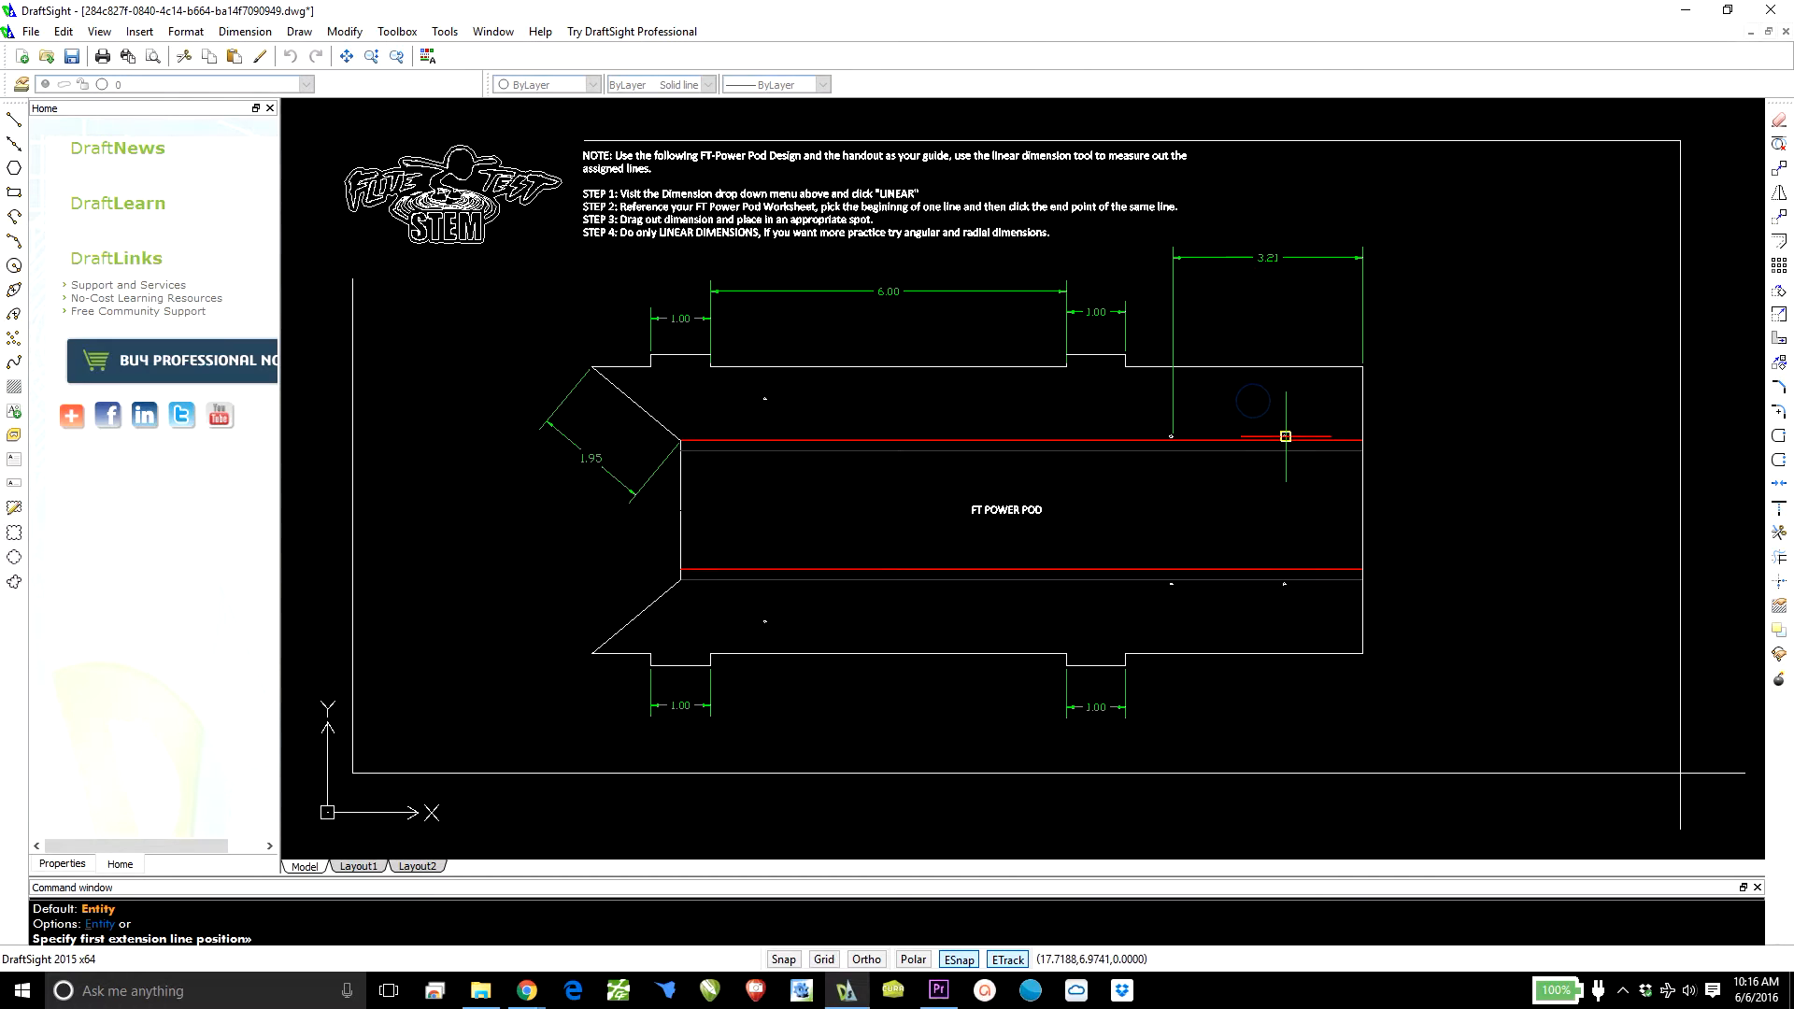
left_click(1282, 435)
left_click(1172, 433)
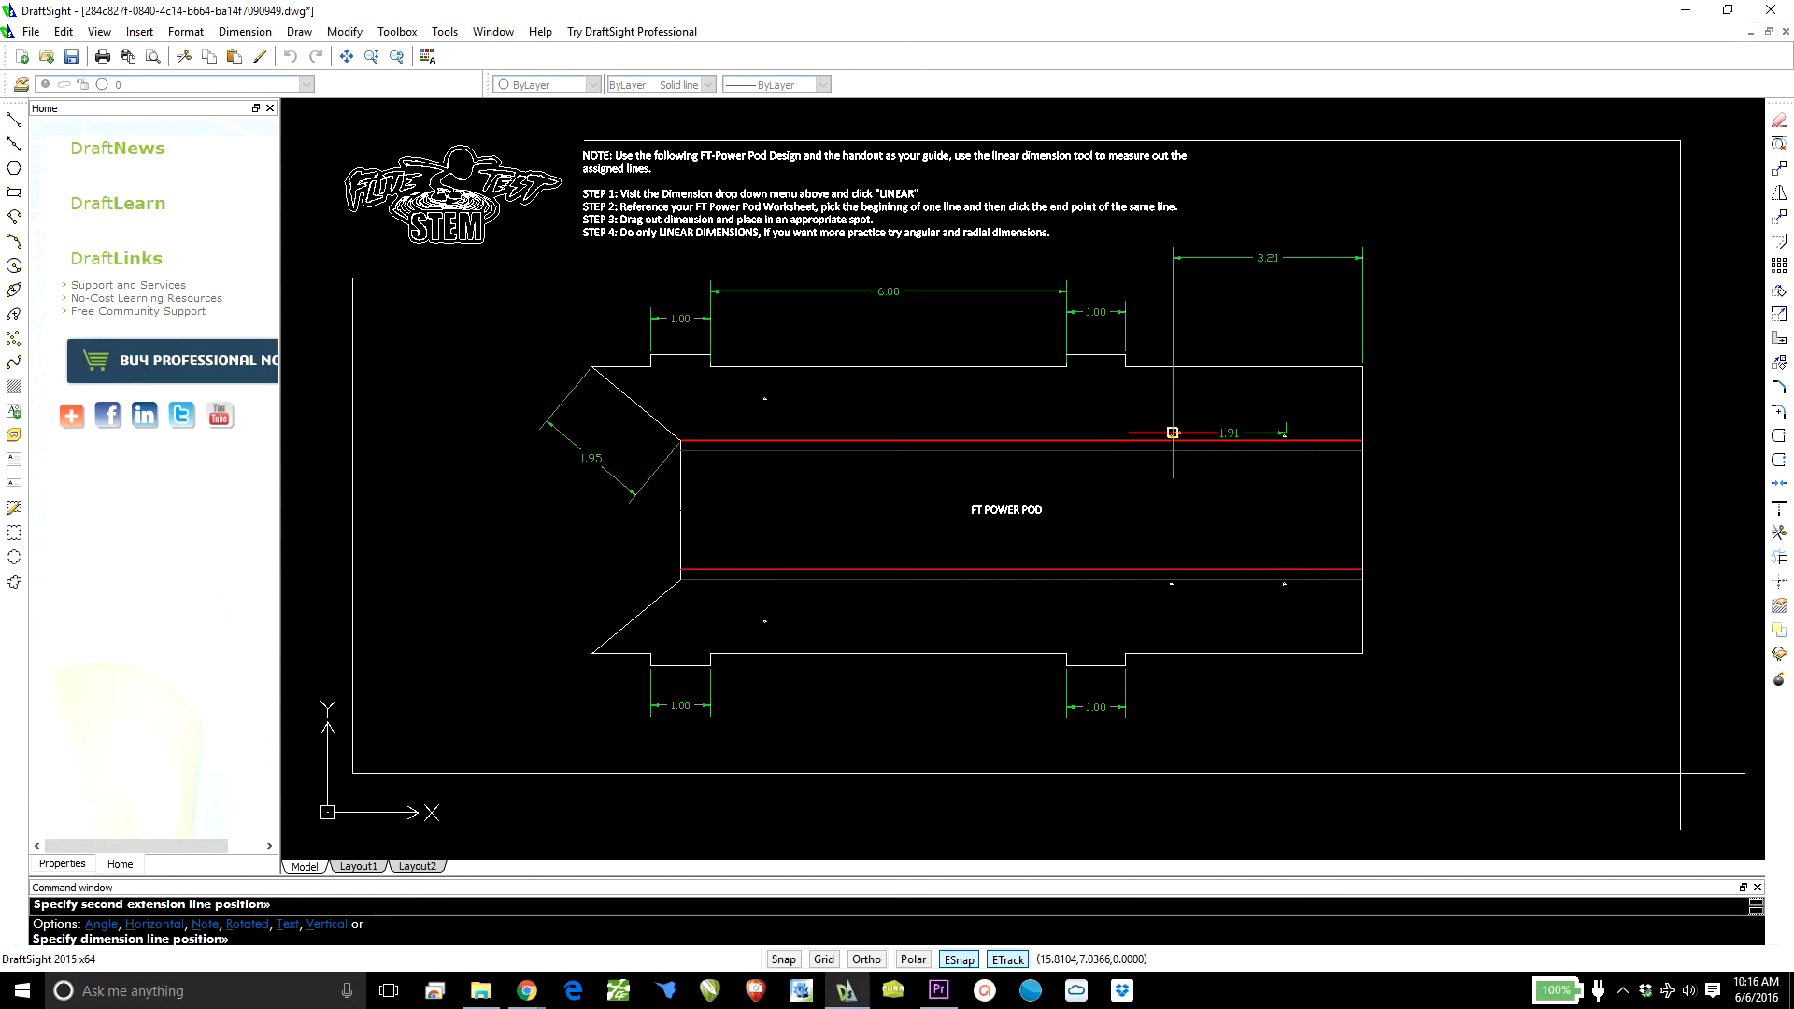
left_click(1212, 316)
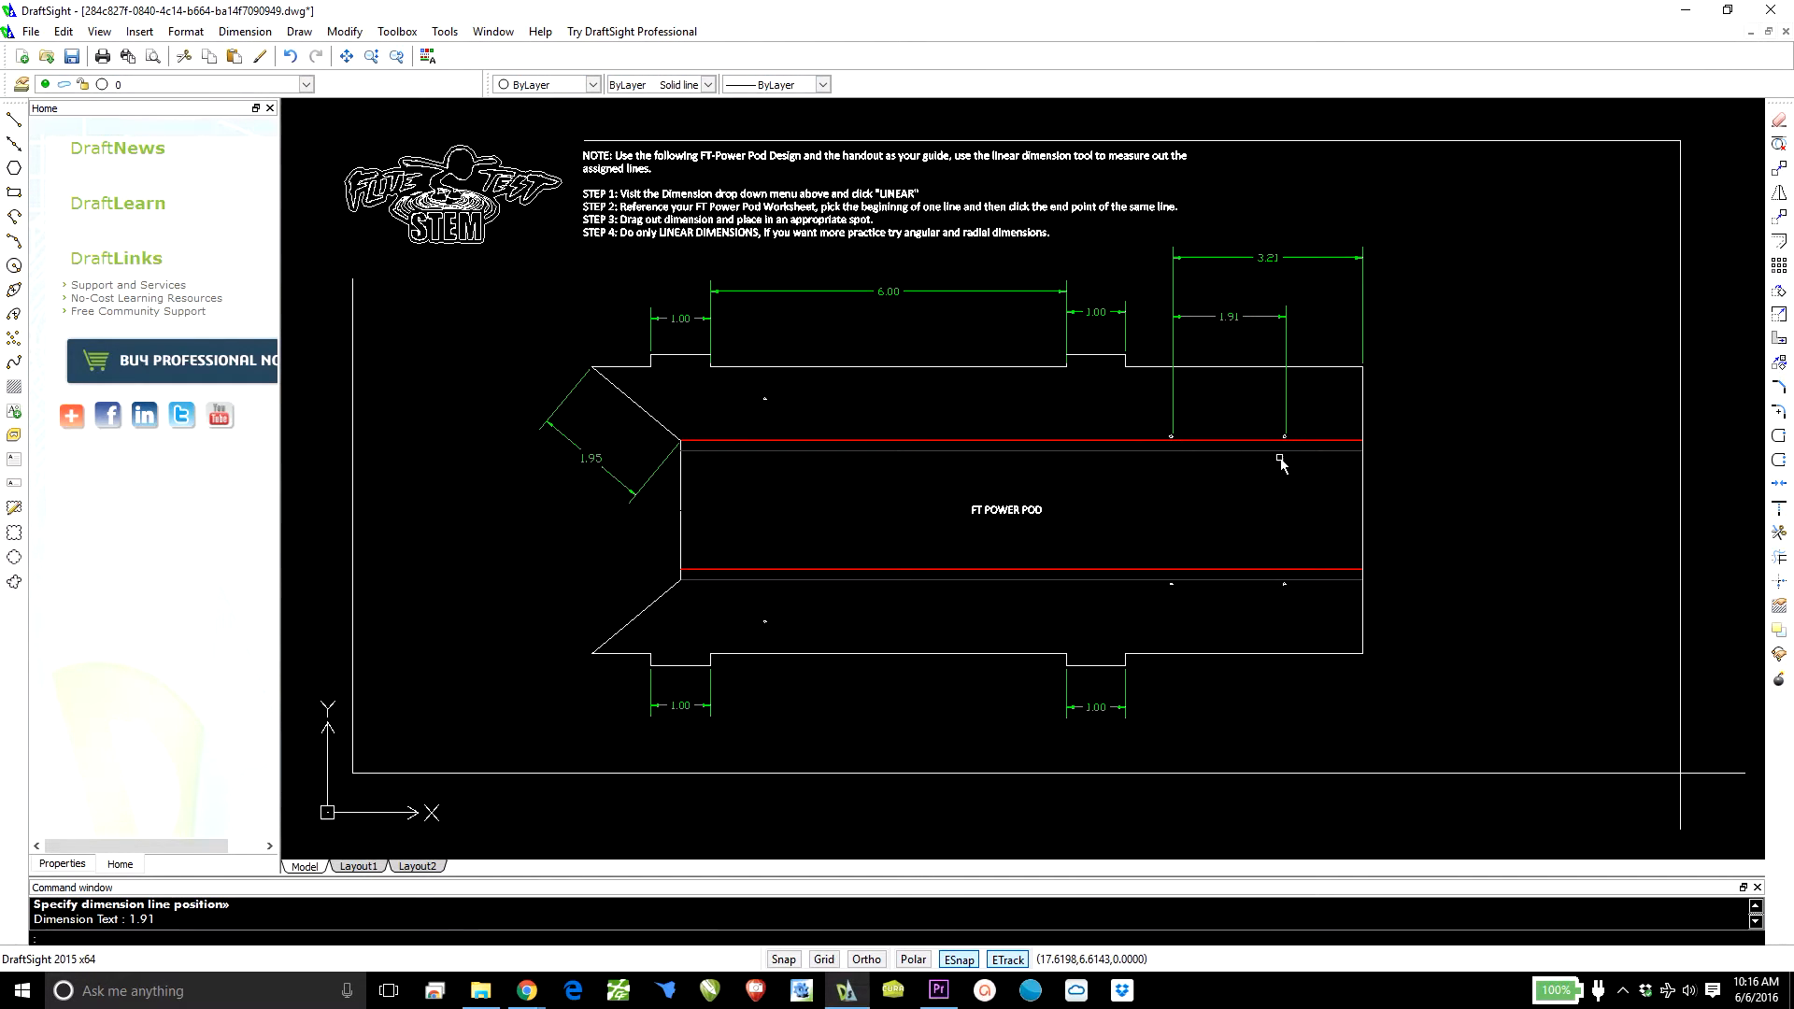
Step: Add a vertical linear dimension between the upper red line and the line just beneath it, placed outside the right edge
key("Return")
left_click(1363, 441)
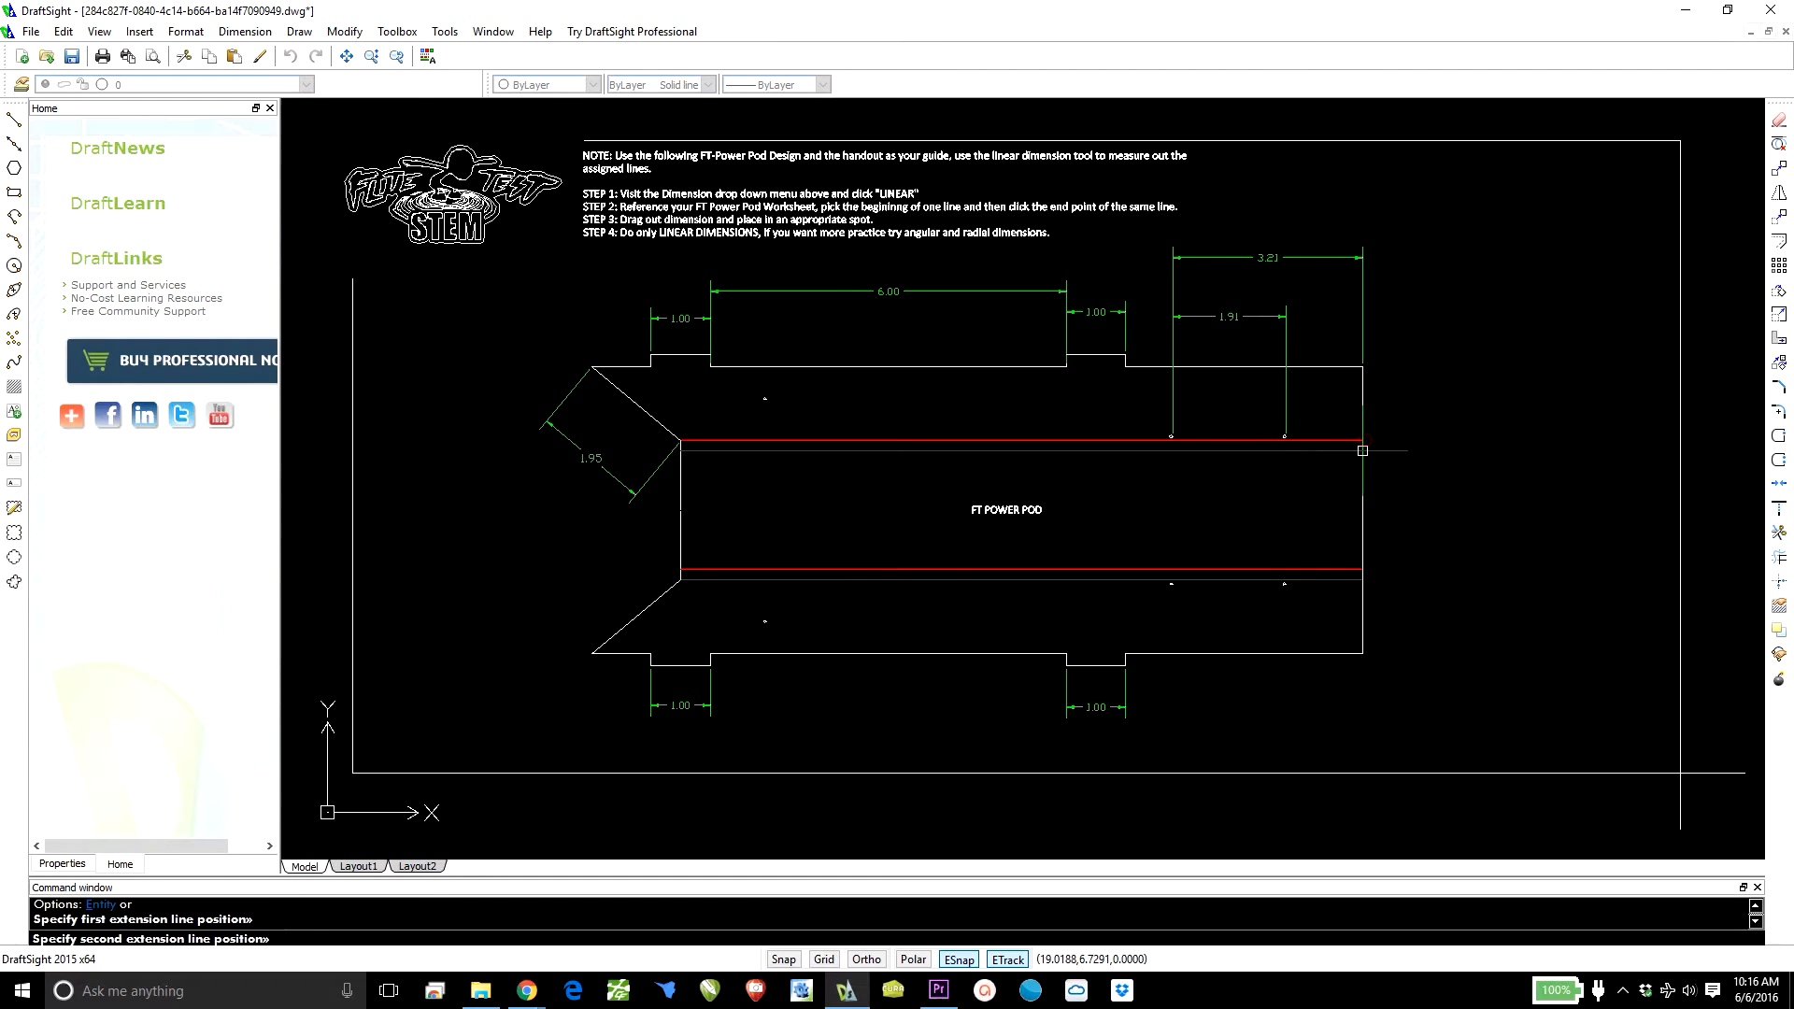
left_click(1363, 452)
left_click(1490, 463)
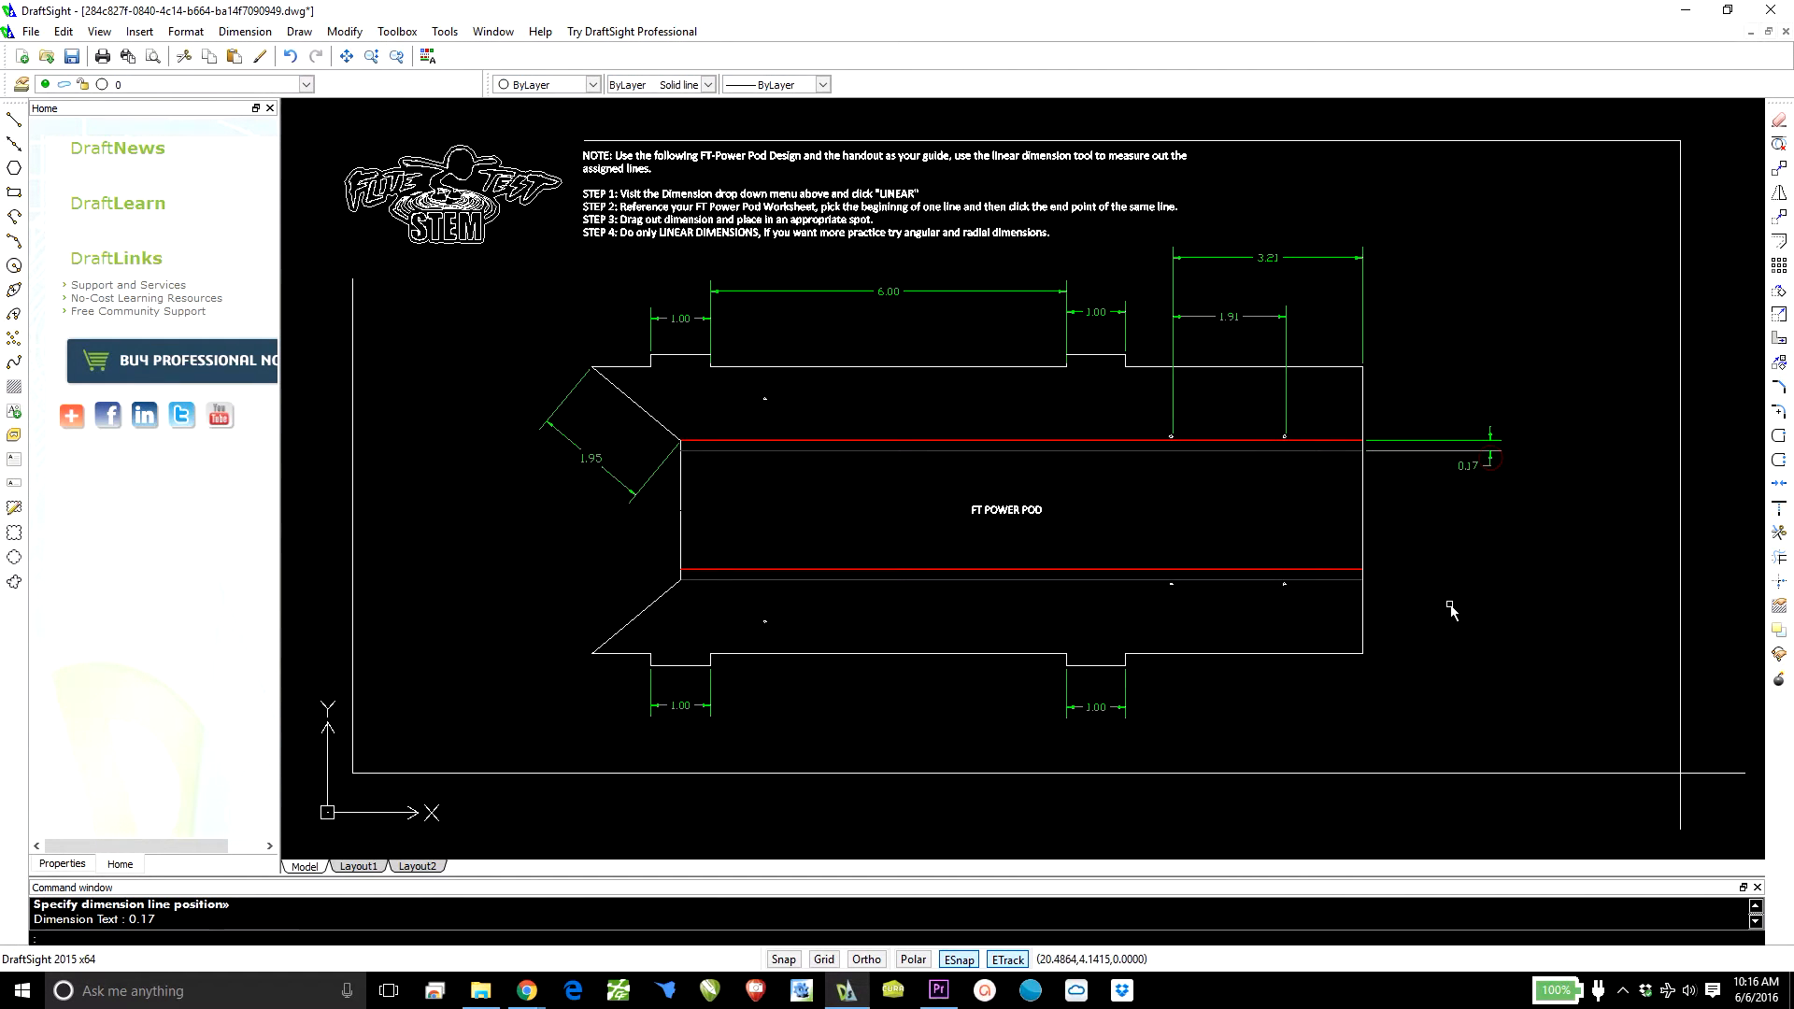
Step: Add a vertical linear dimension for the full height of the pod's right edge, placed outside the existing dimension there
key("Return")
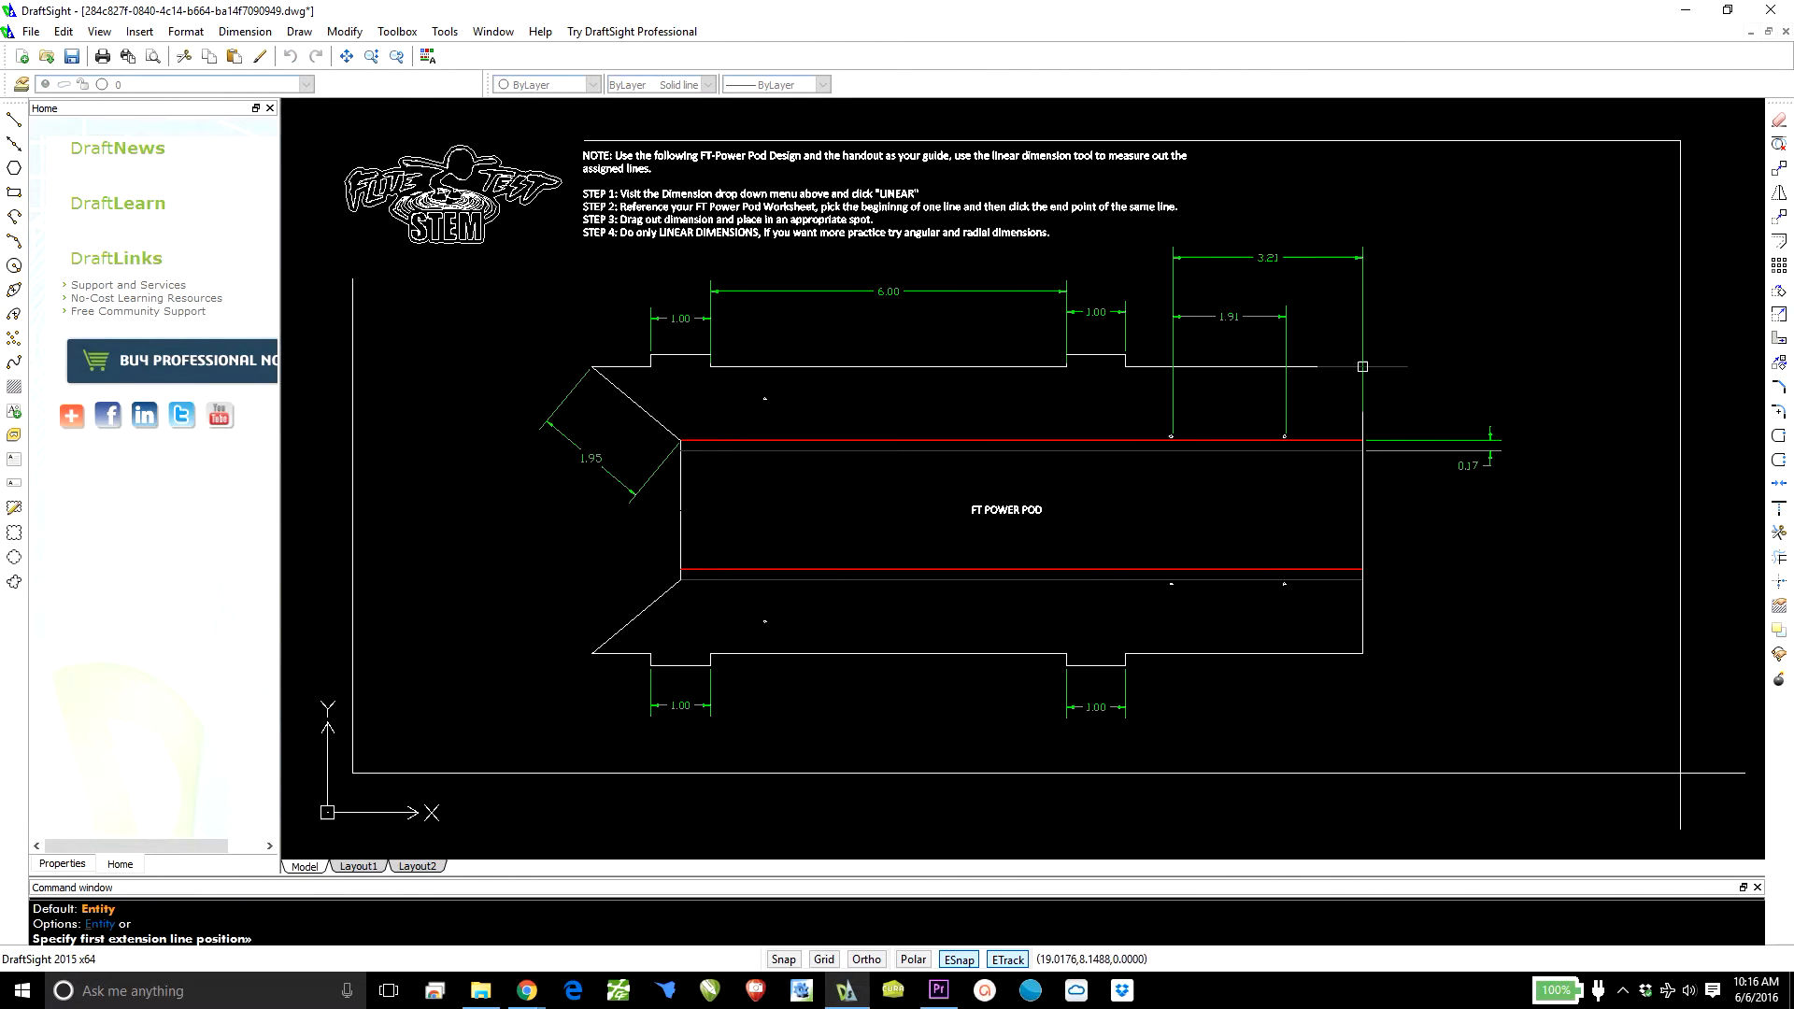
left_click(1364, 368)
left_click(1363, 653)
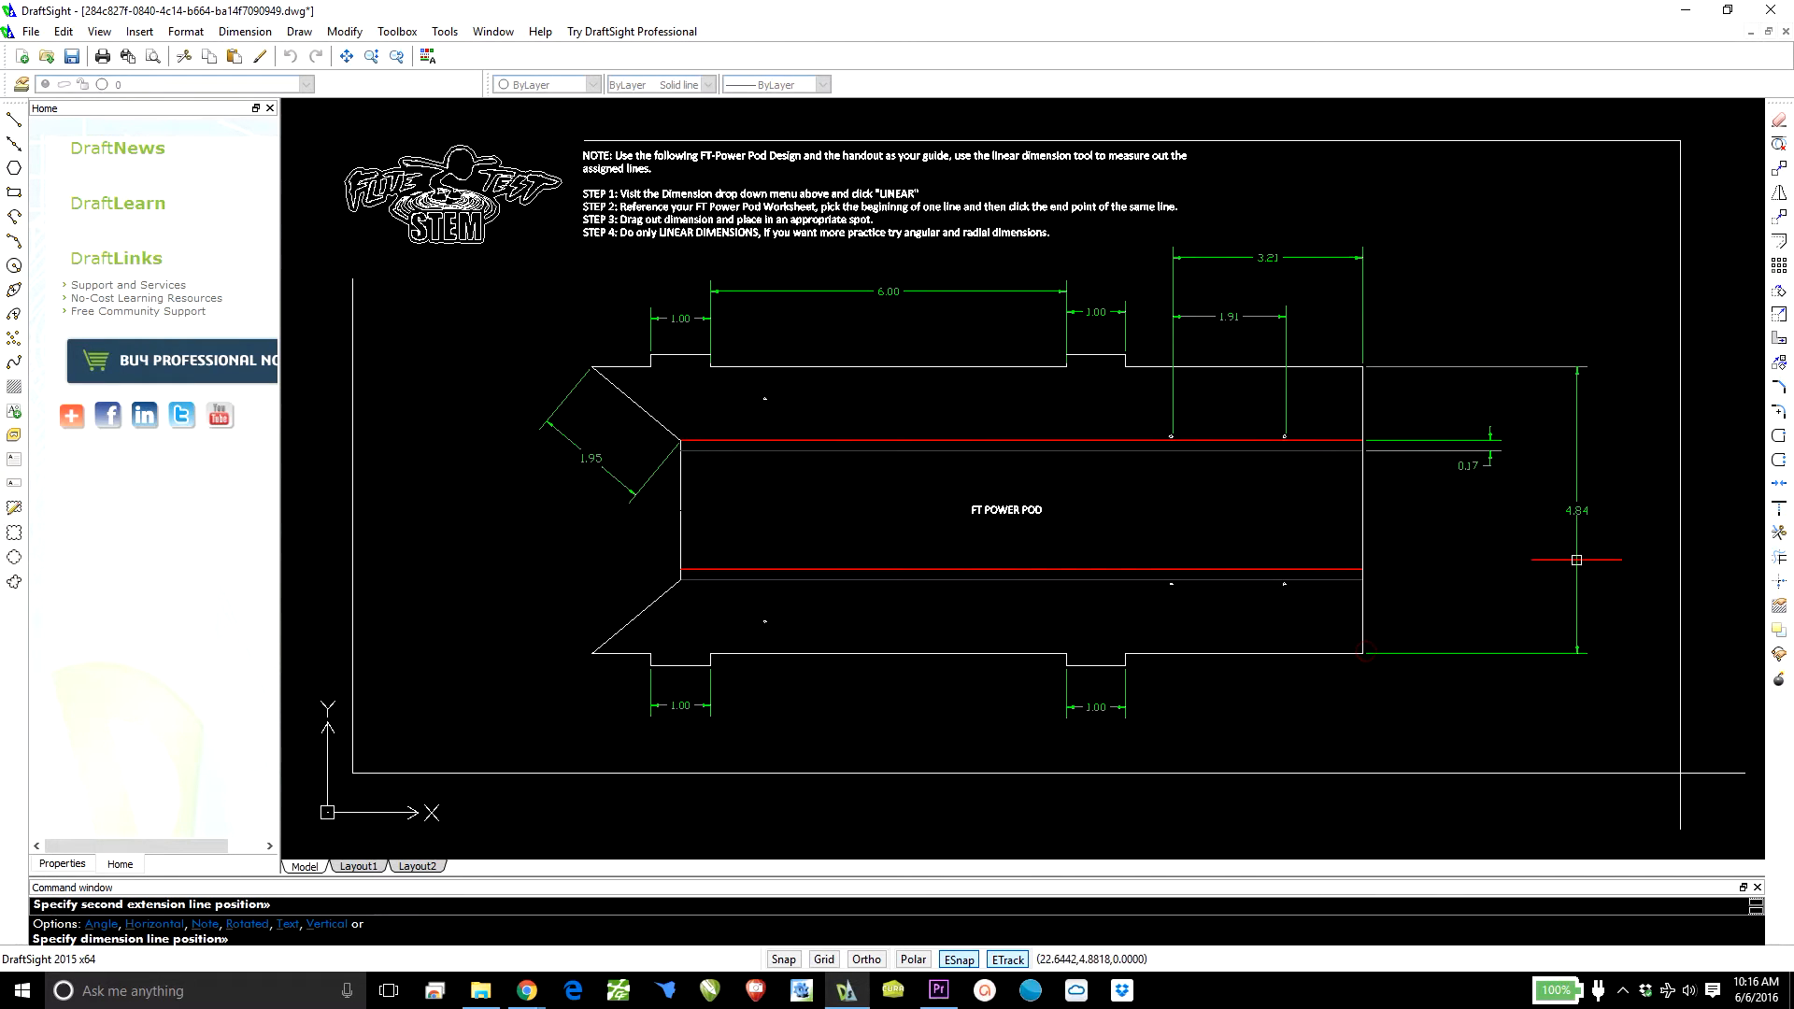
left_click(1589, 561)
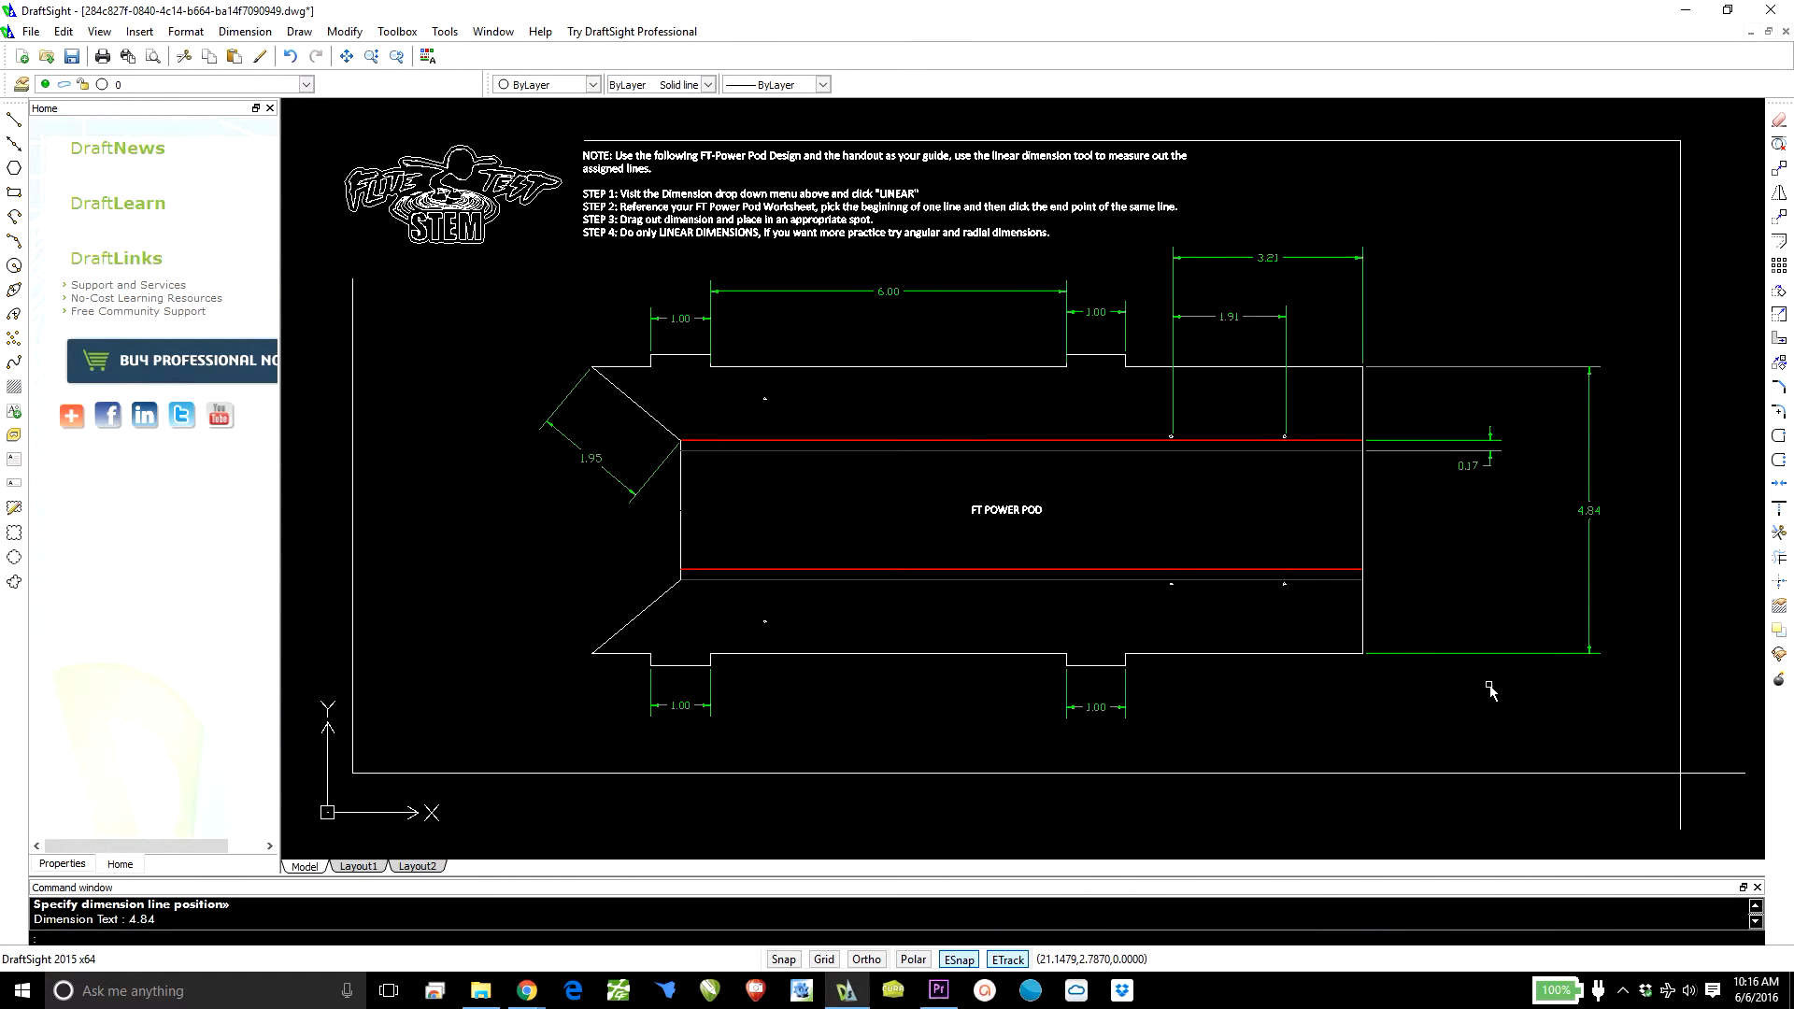
Step: Add a vertical linear dimension from the upper red line to the line just beneath the lower red line, placed inside the full-height dimension
key("Return")
left_click(1364, 439)
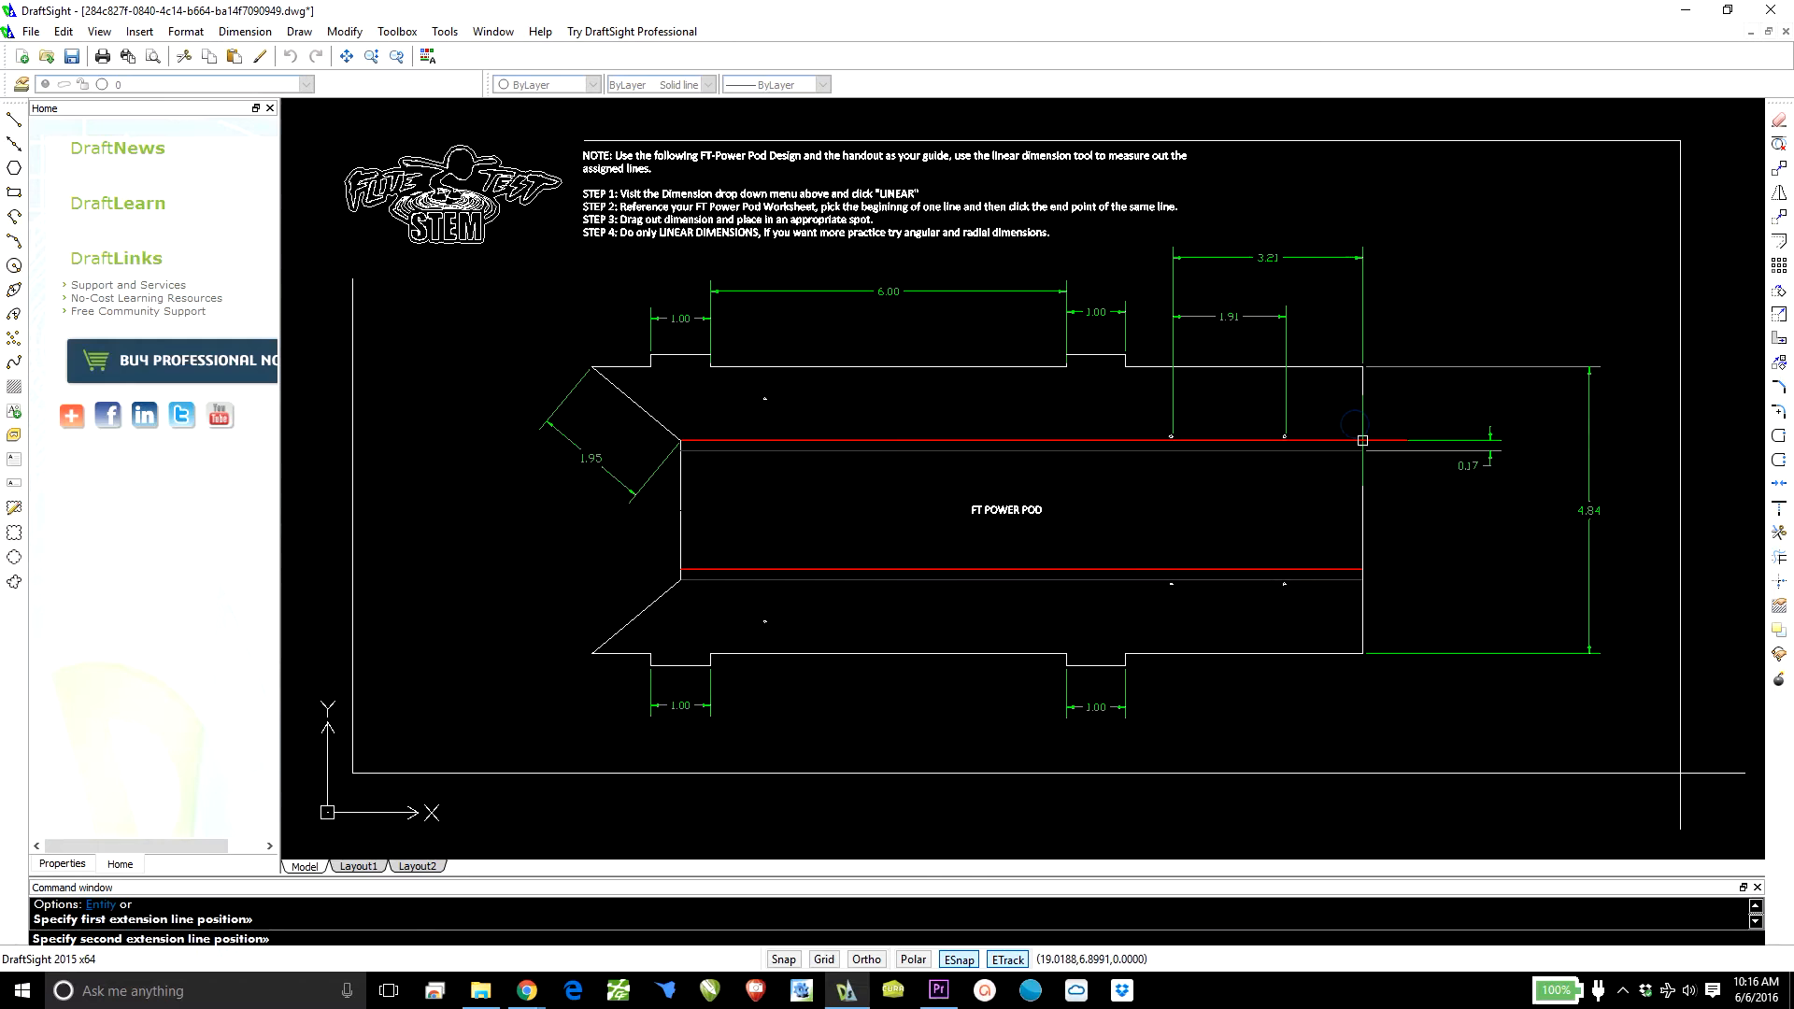
left_click(1364, 578)
left_click(1556, 561)
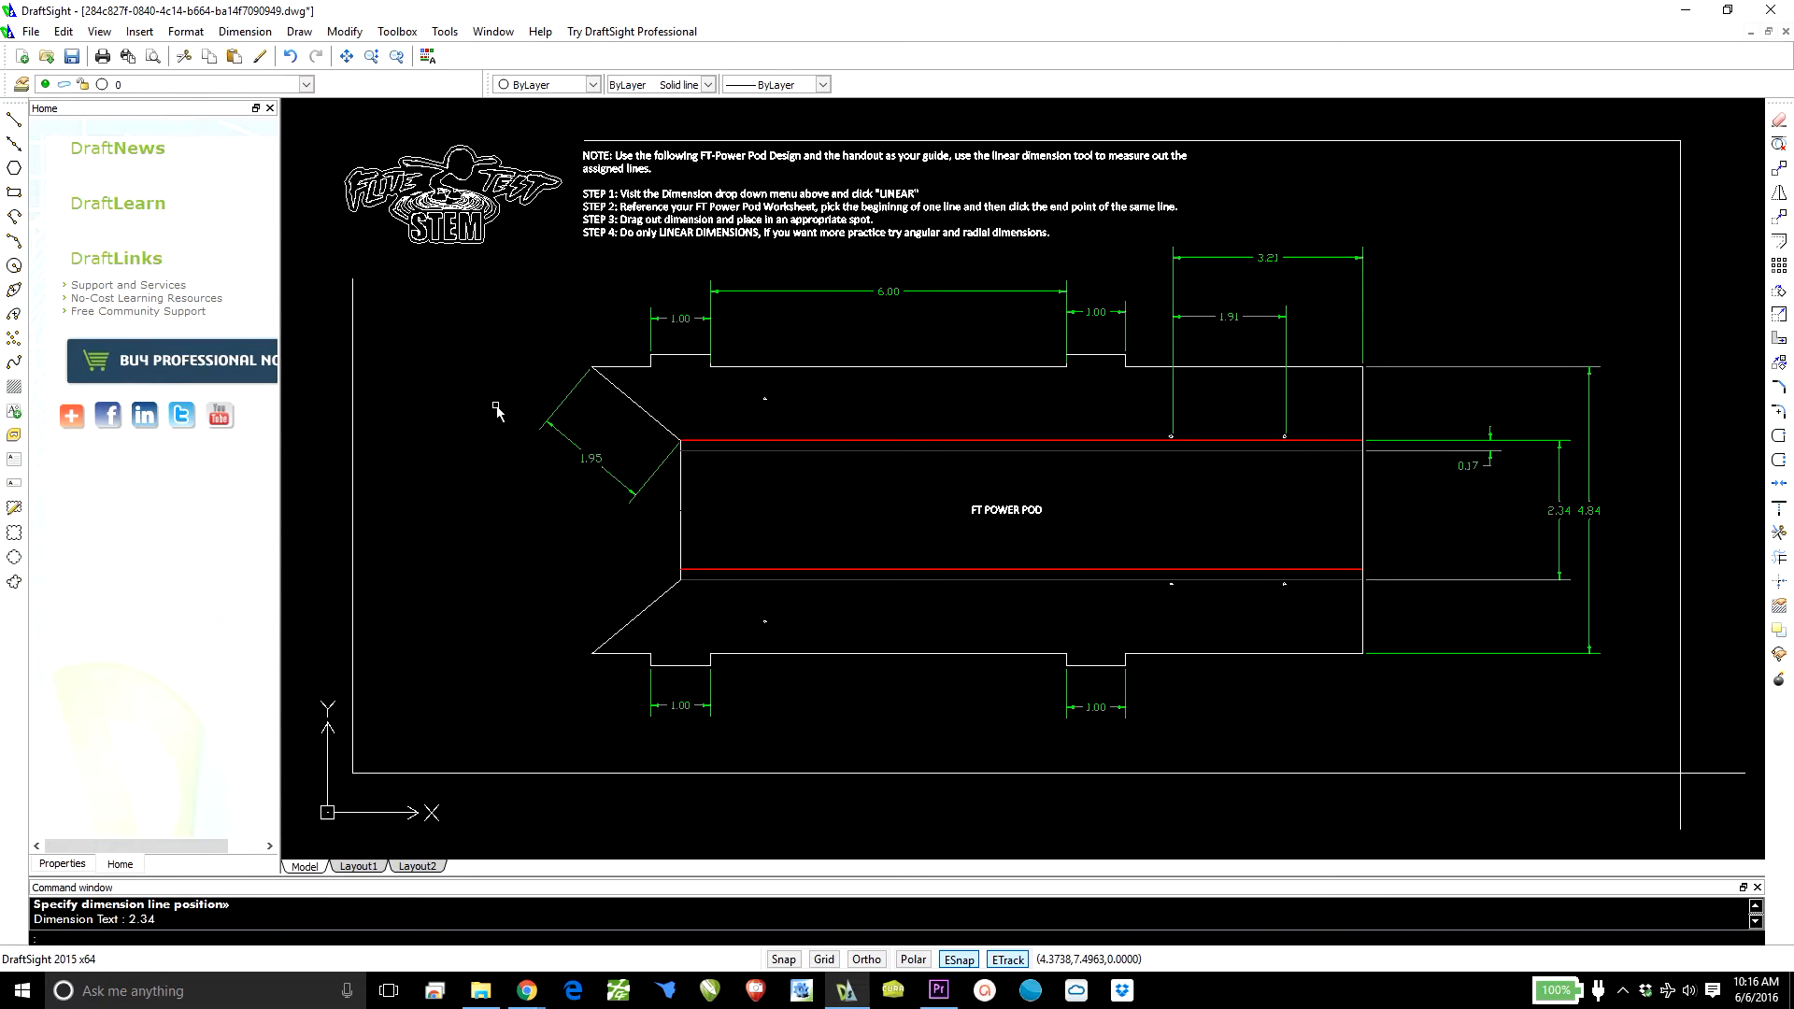
left_click(245, 31)
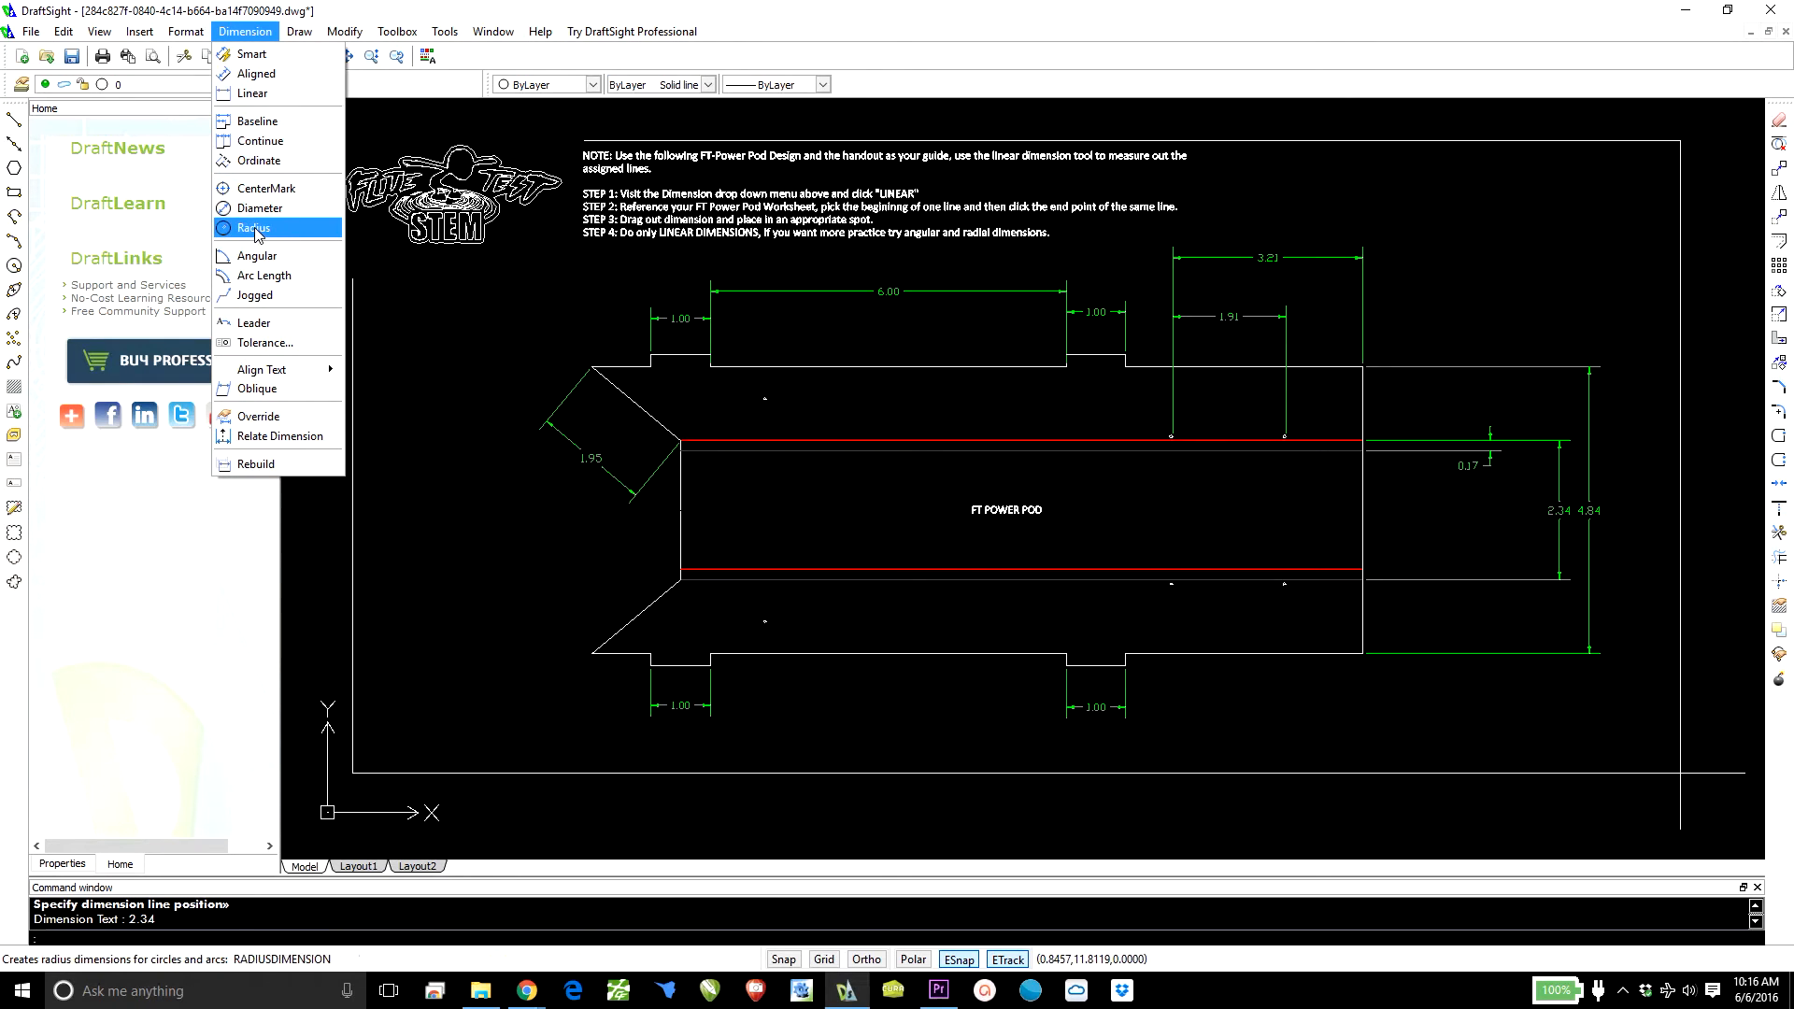
left_click(245, 31)
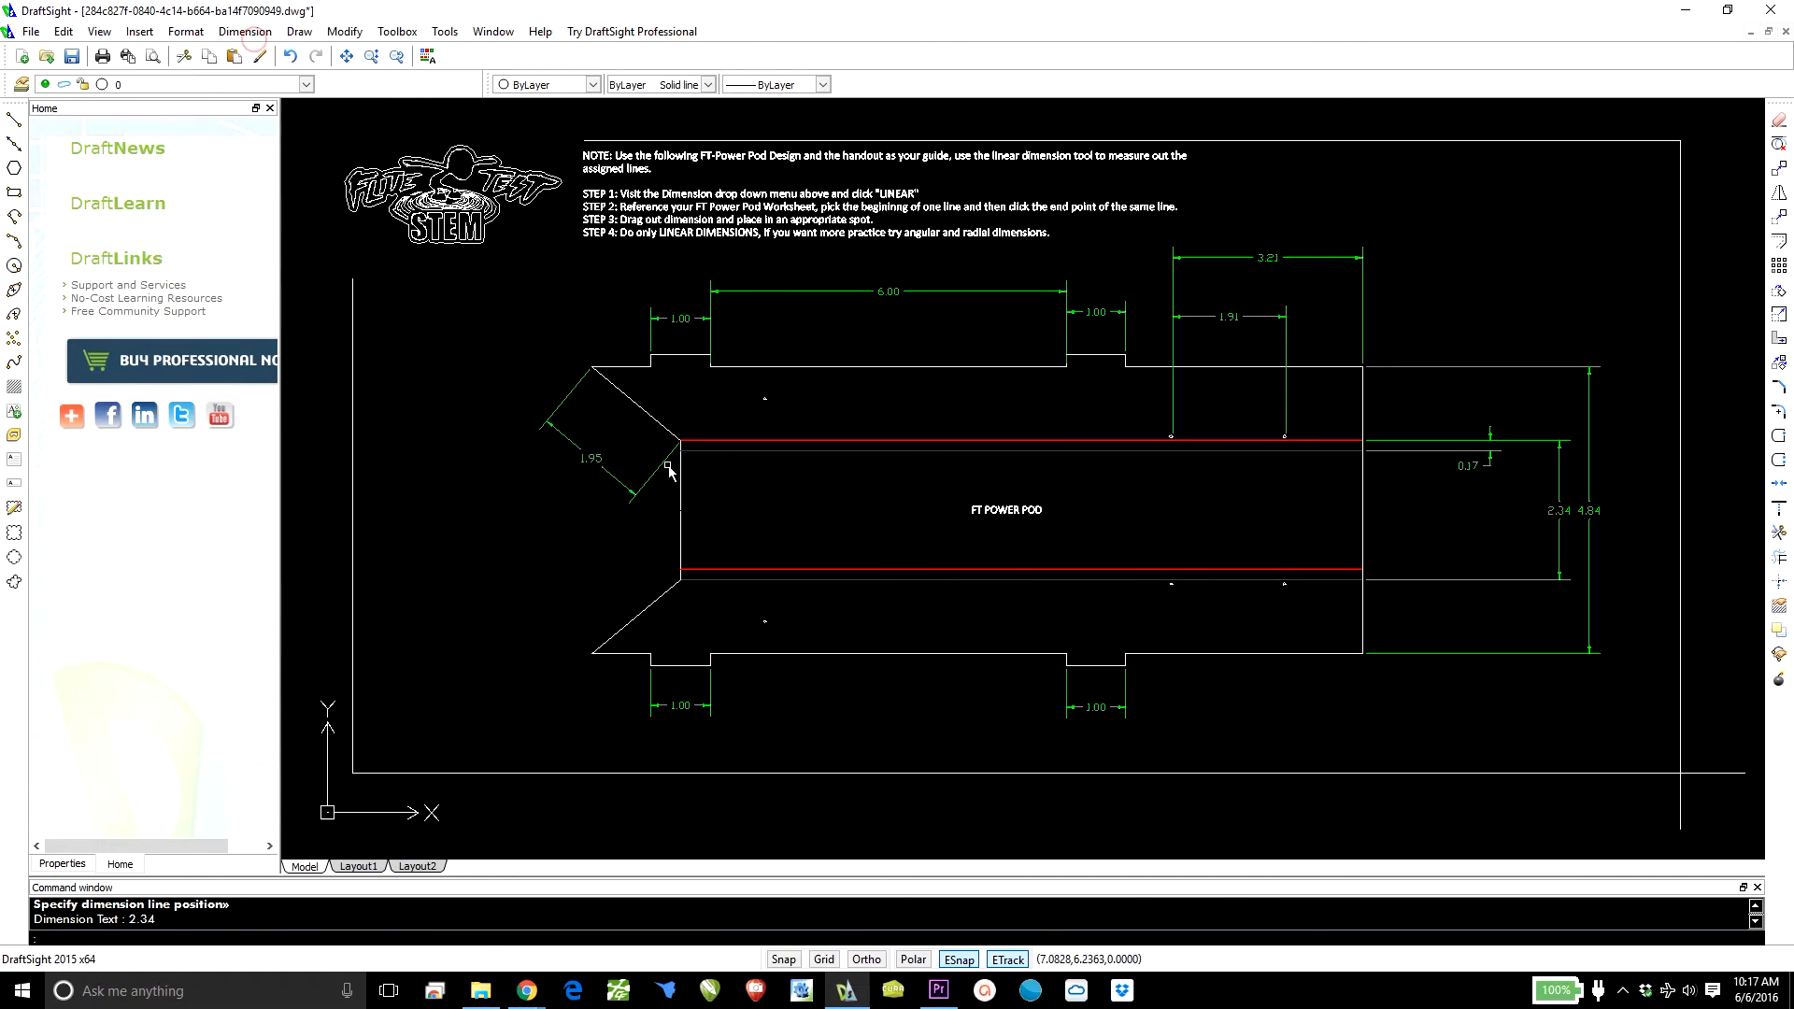
Step: Draw a circle about 1.50 in diameter in the empty space to the left of the pod
type("c")
key("Return")
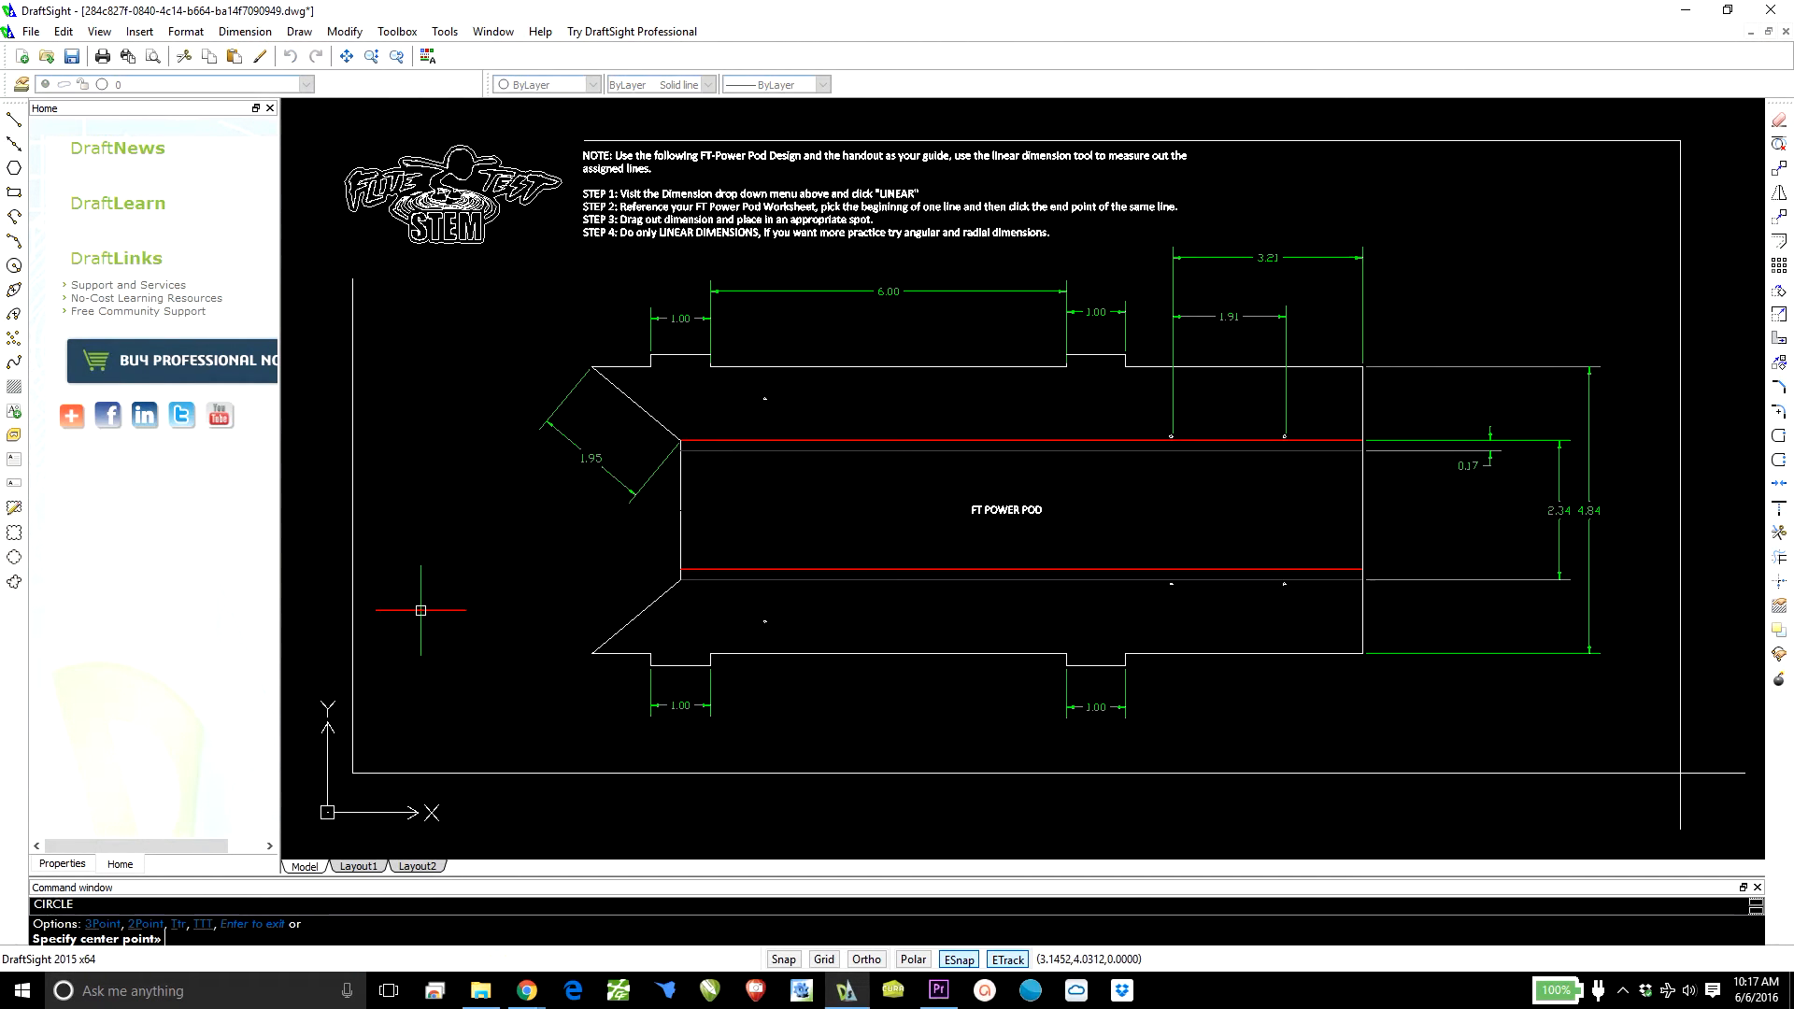
left_click(446, 534)
left_click(481, 563)
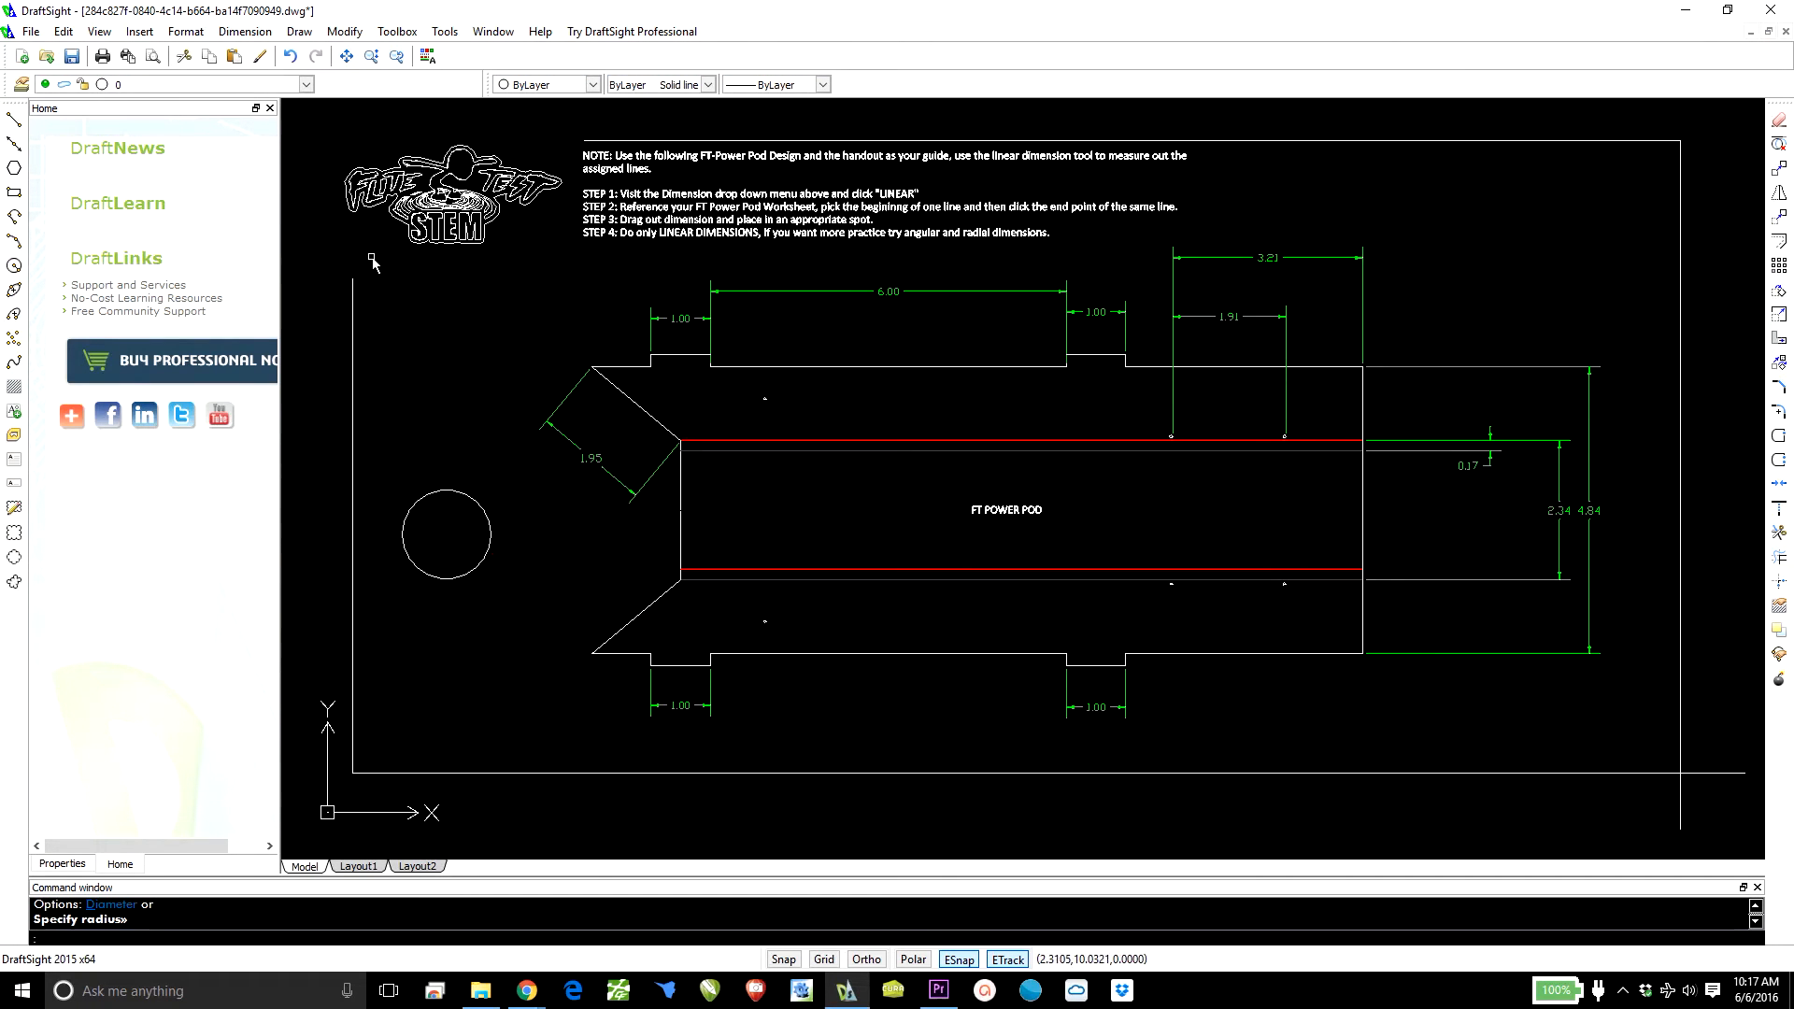
Step: Add a diameter dimension to the circle, placing its text to the lower right of the circle
left_click(244, 31)
left_click(260, 207)
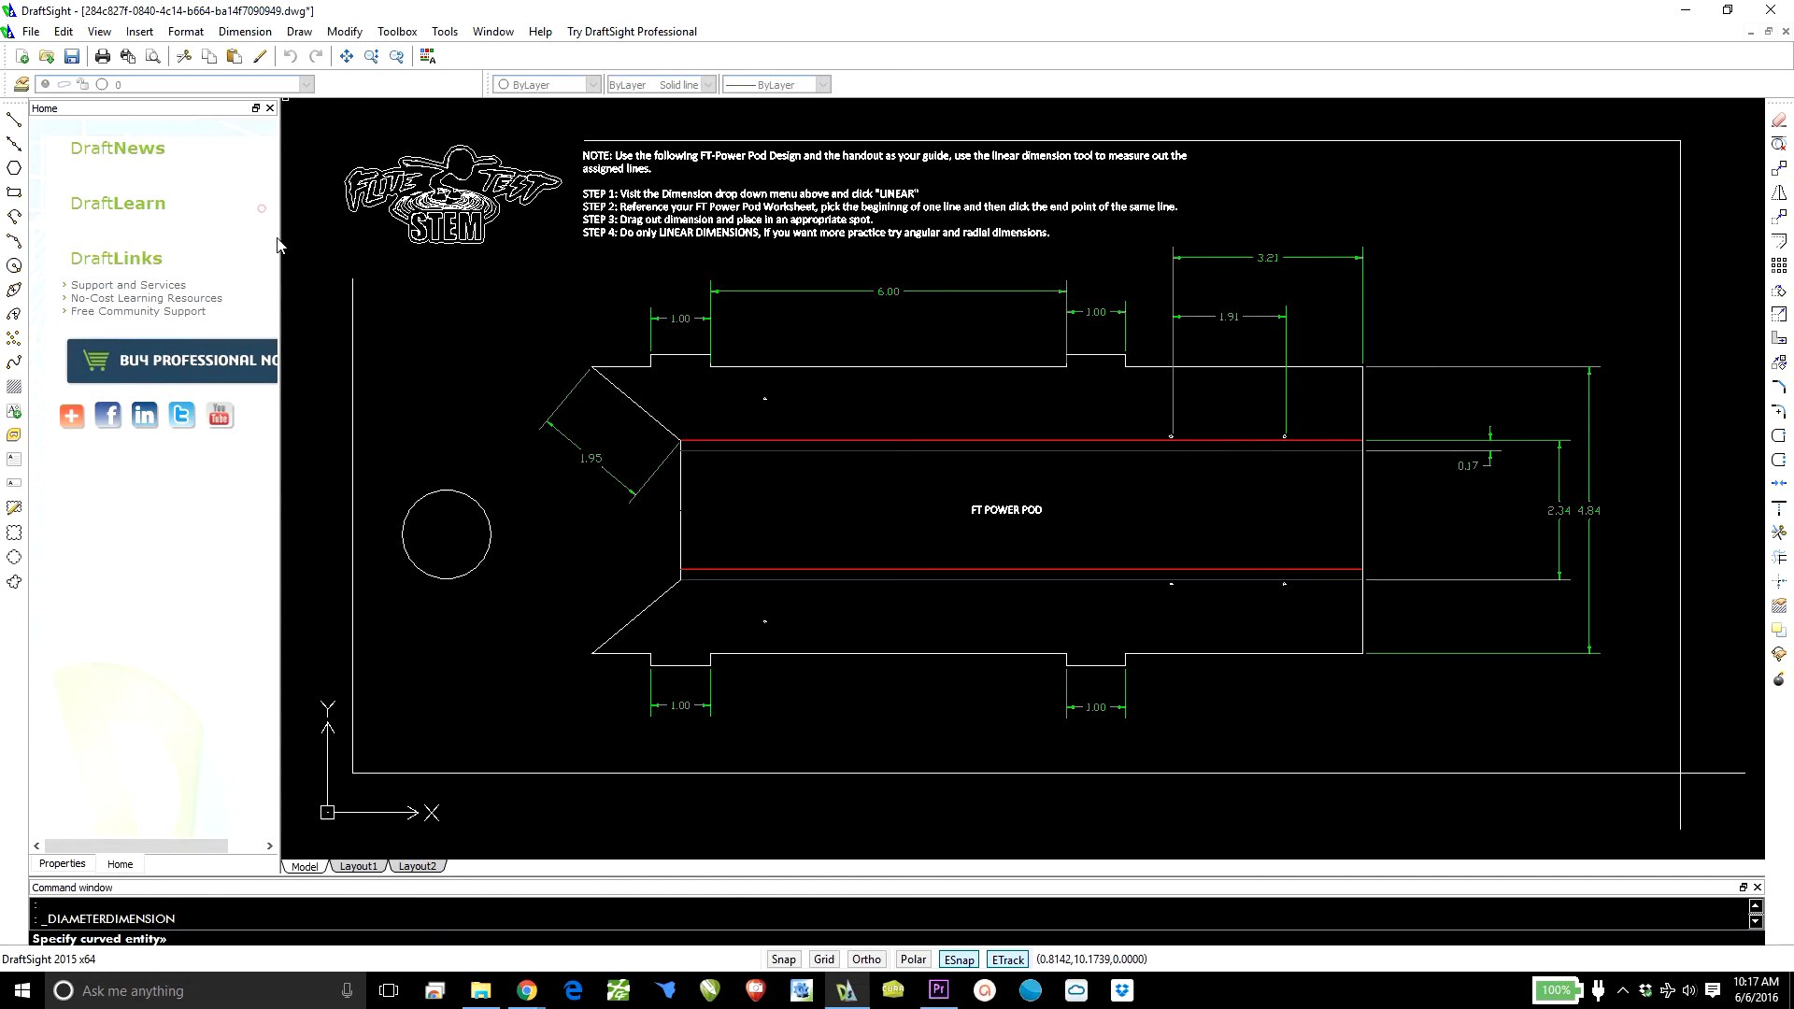
left_click(467, 493)
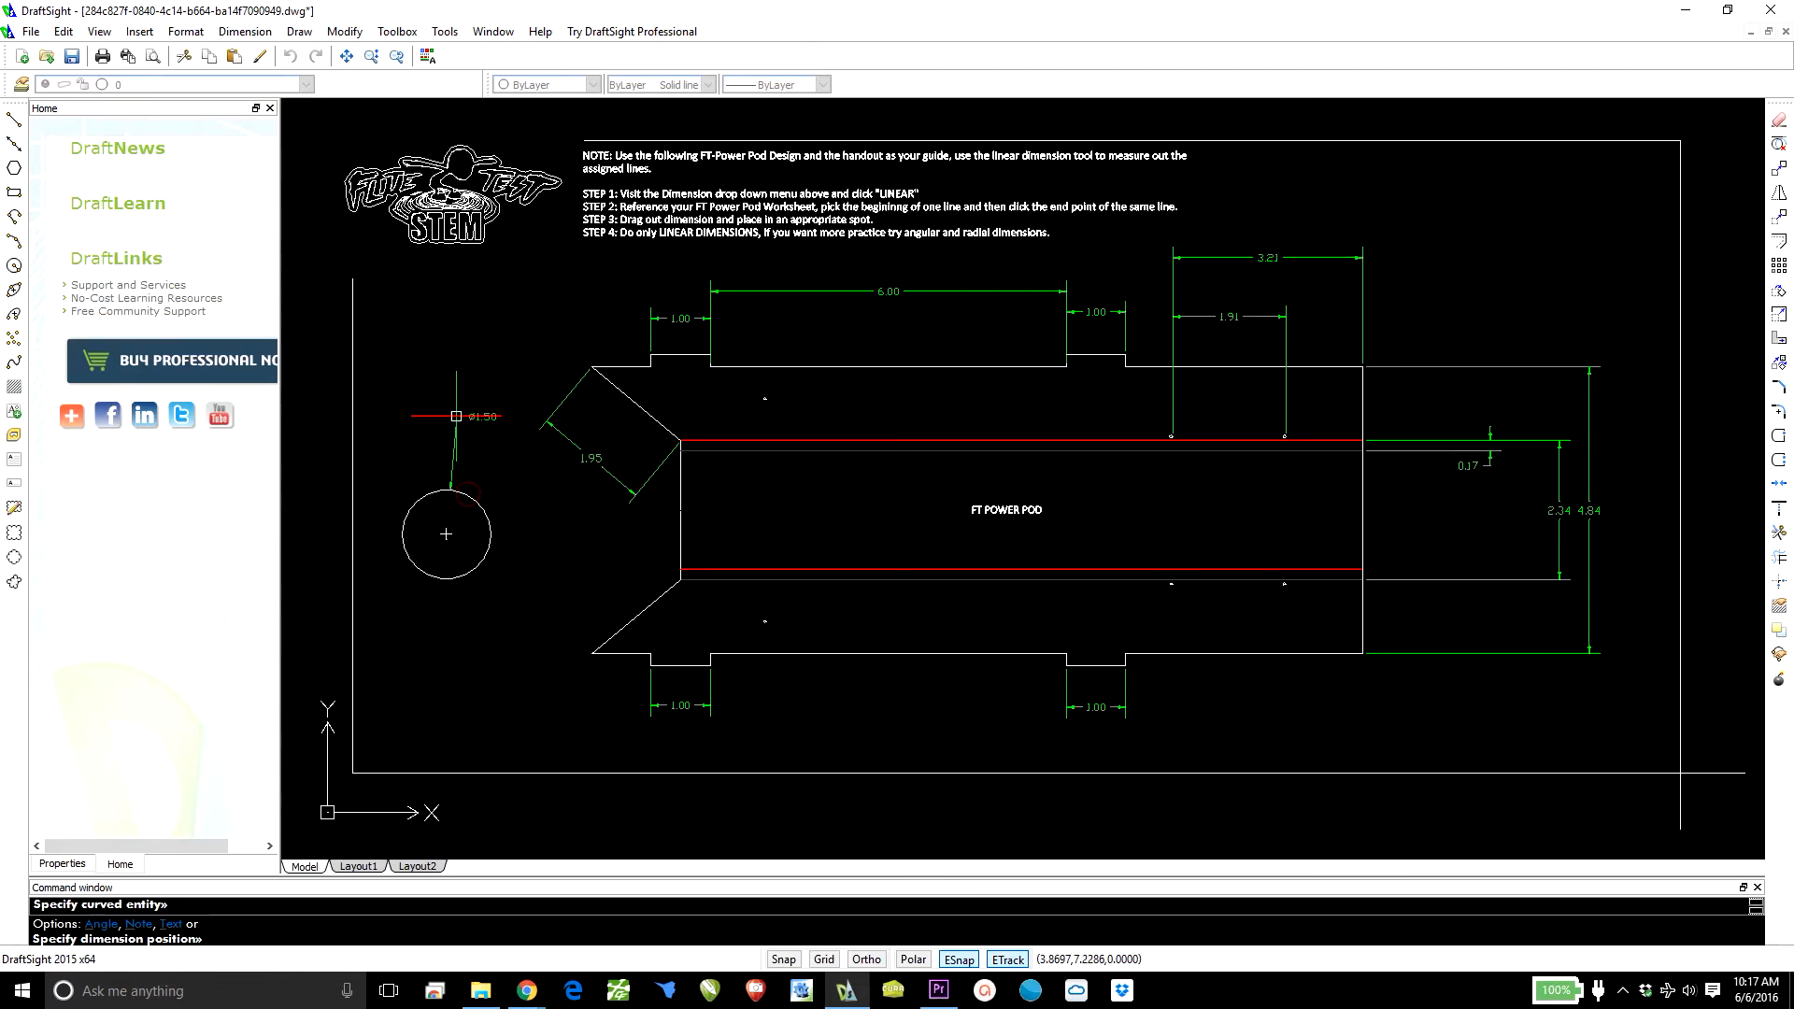
left_click(540, 598)
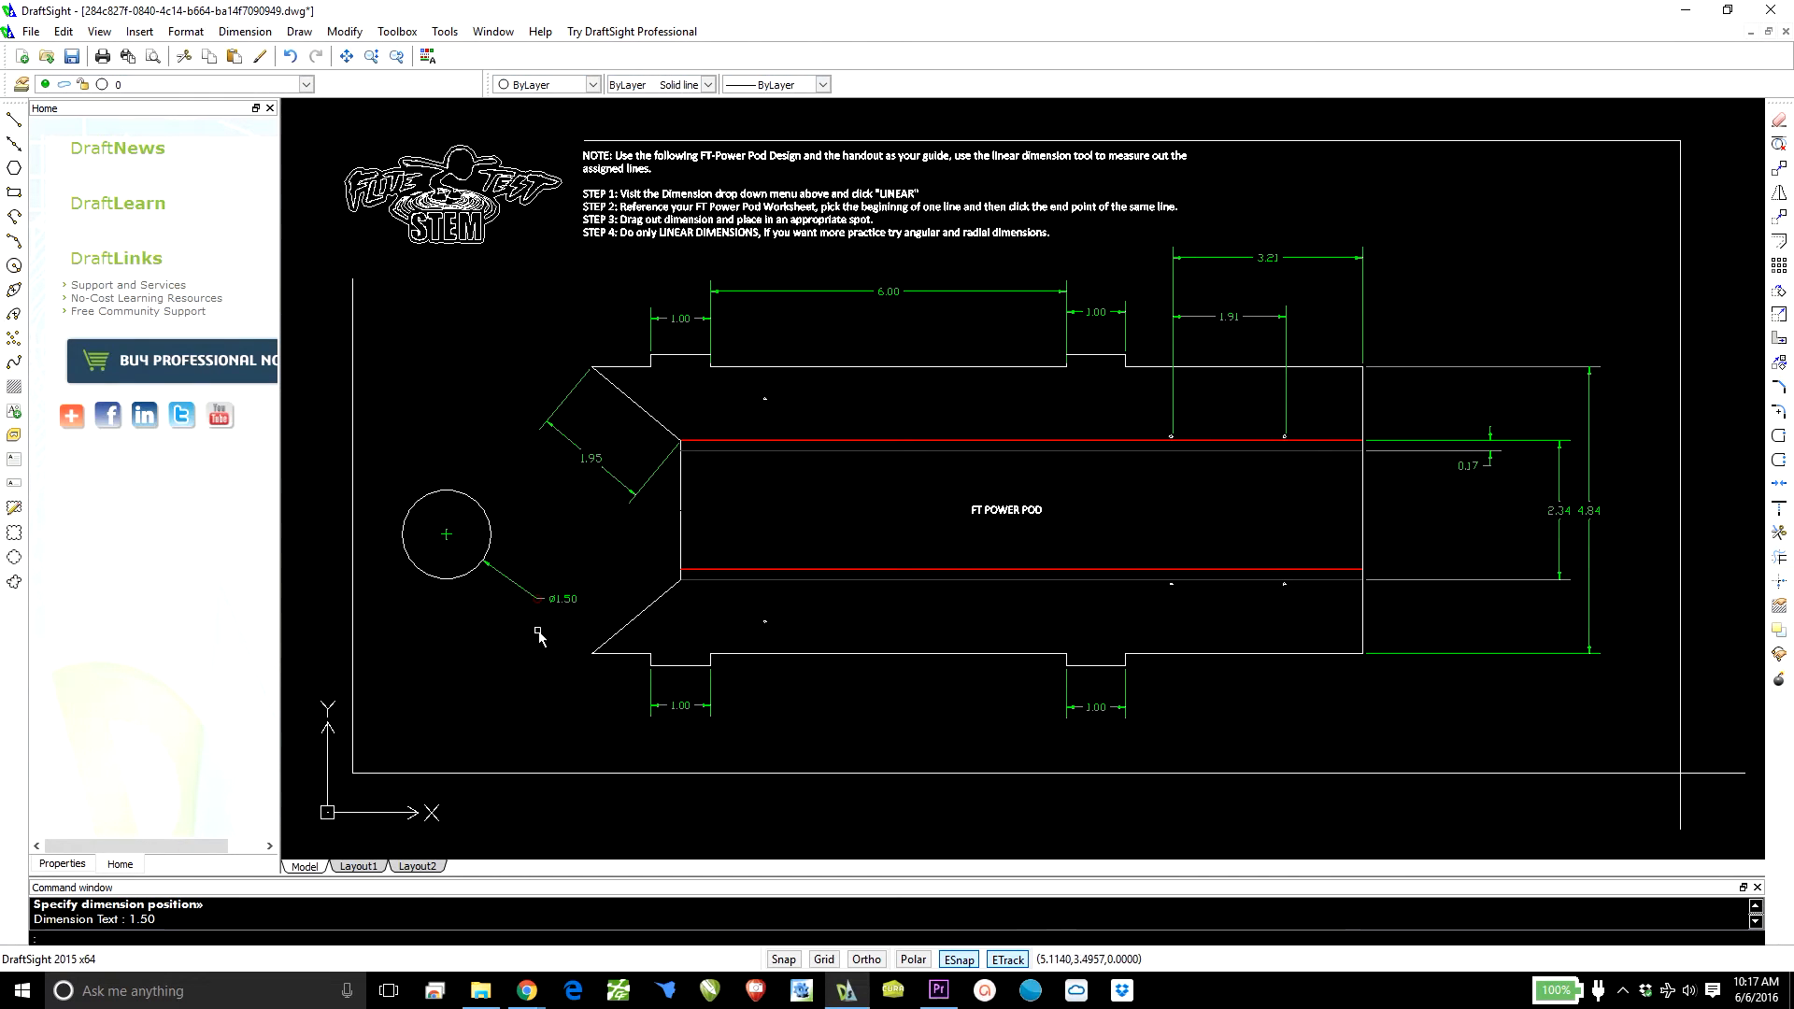